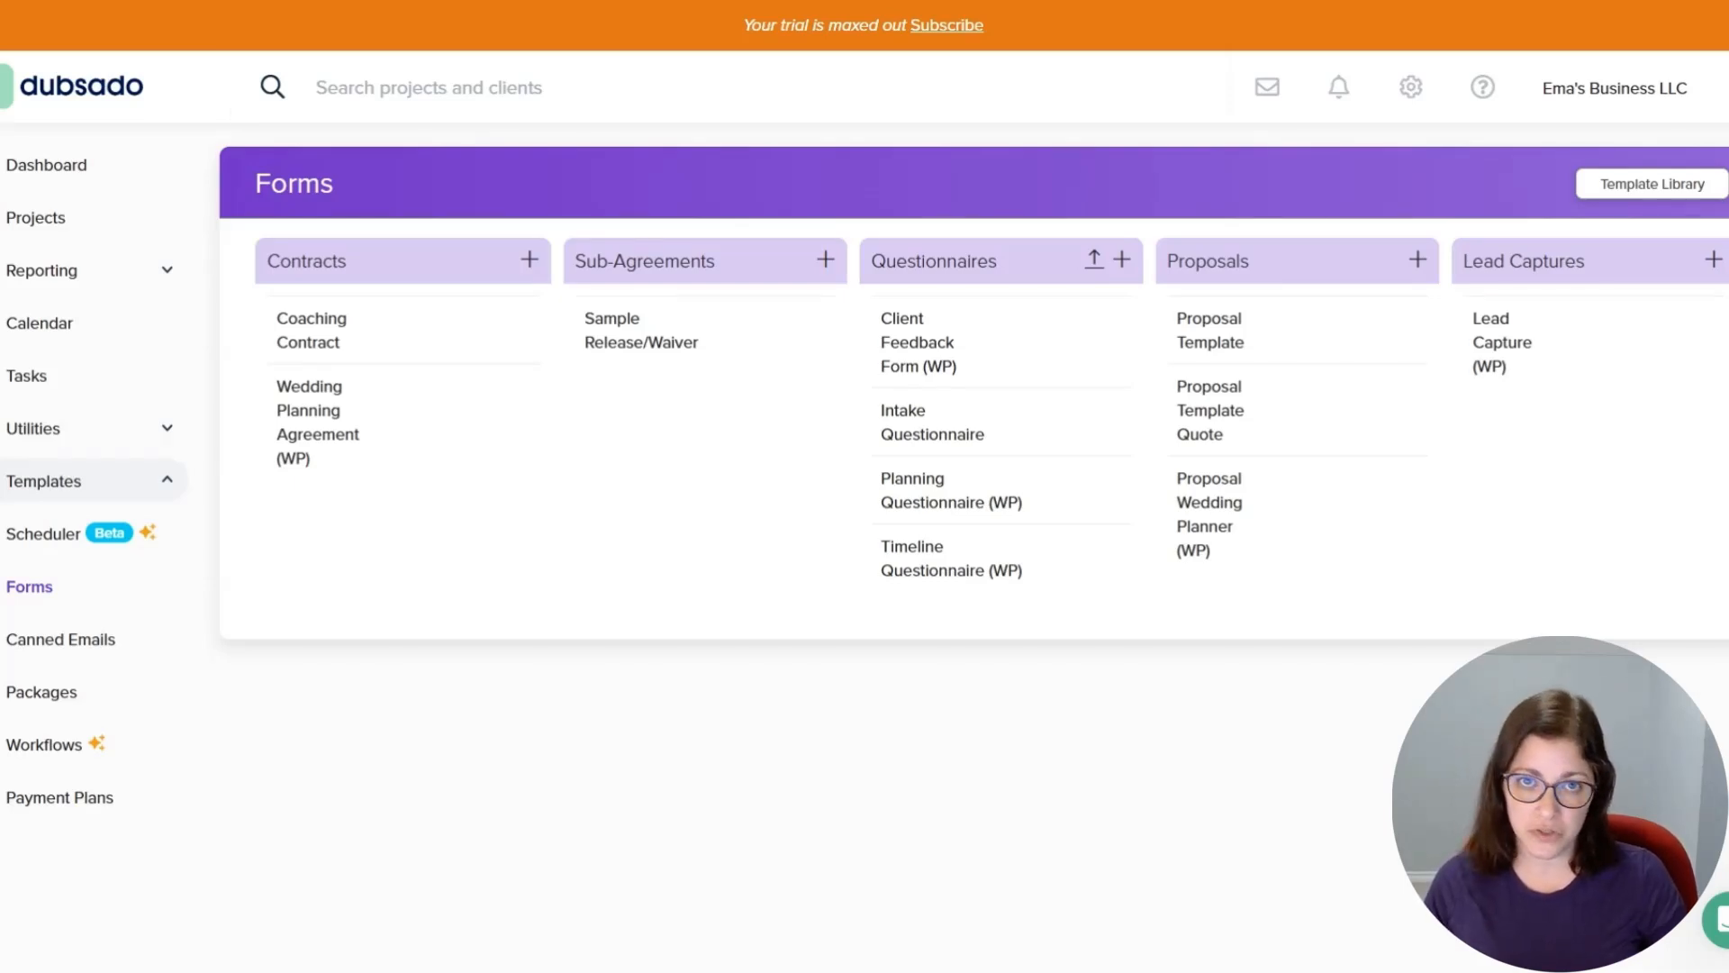
Open the Lead Capture (WP) form and review its fields and its form settings.
mouse_move(1076, 588)
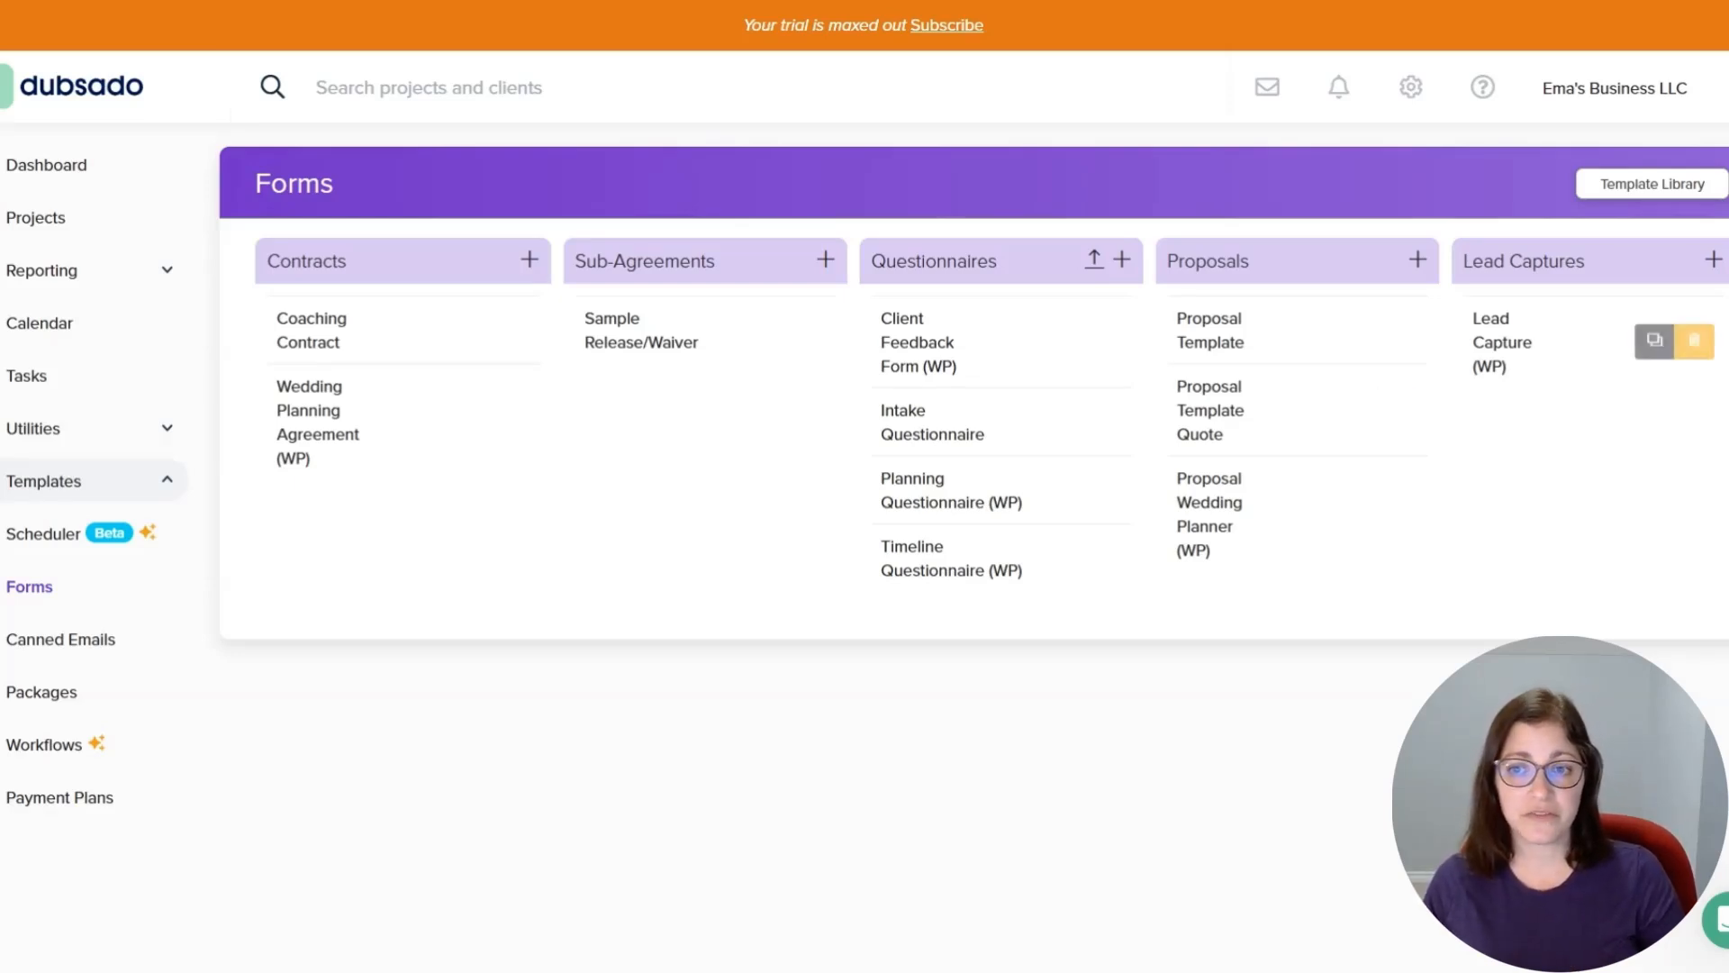
click(1501, 347)
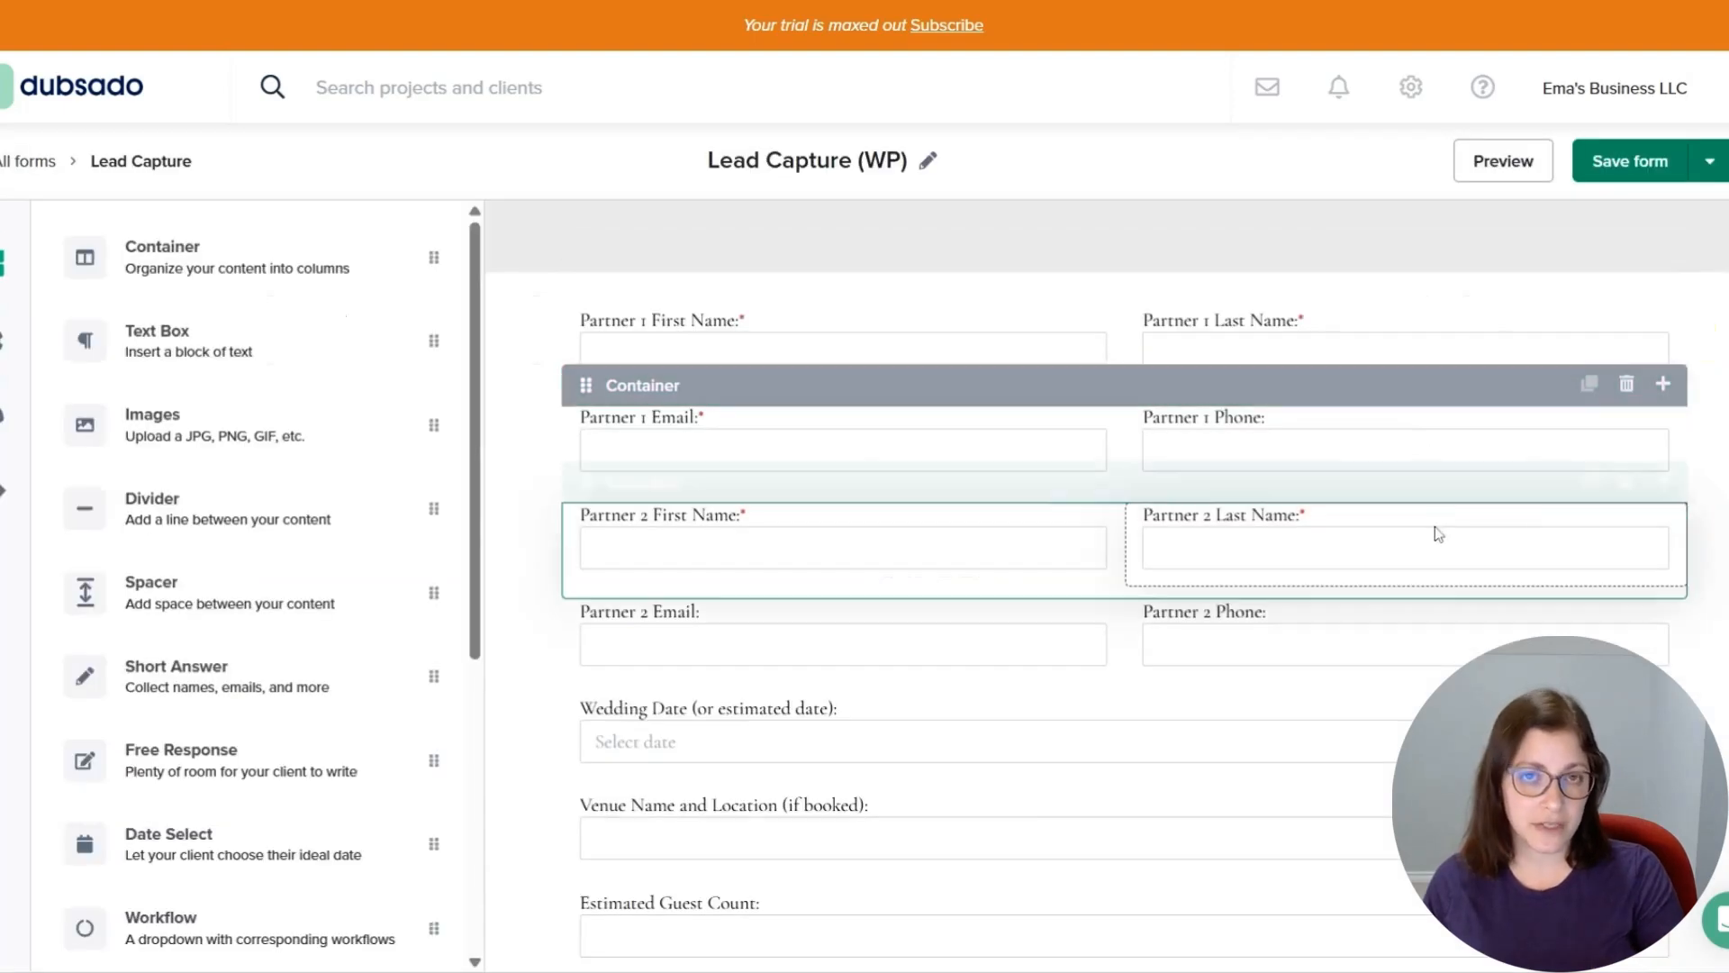
scroll(1436, 585, down, 5)
scroll(1436, 720, up, 5)
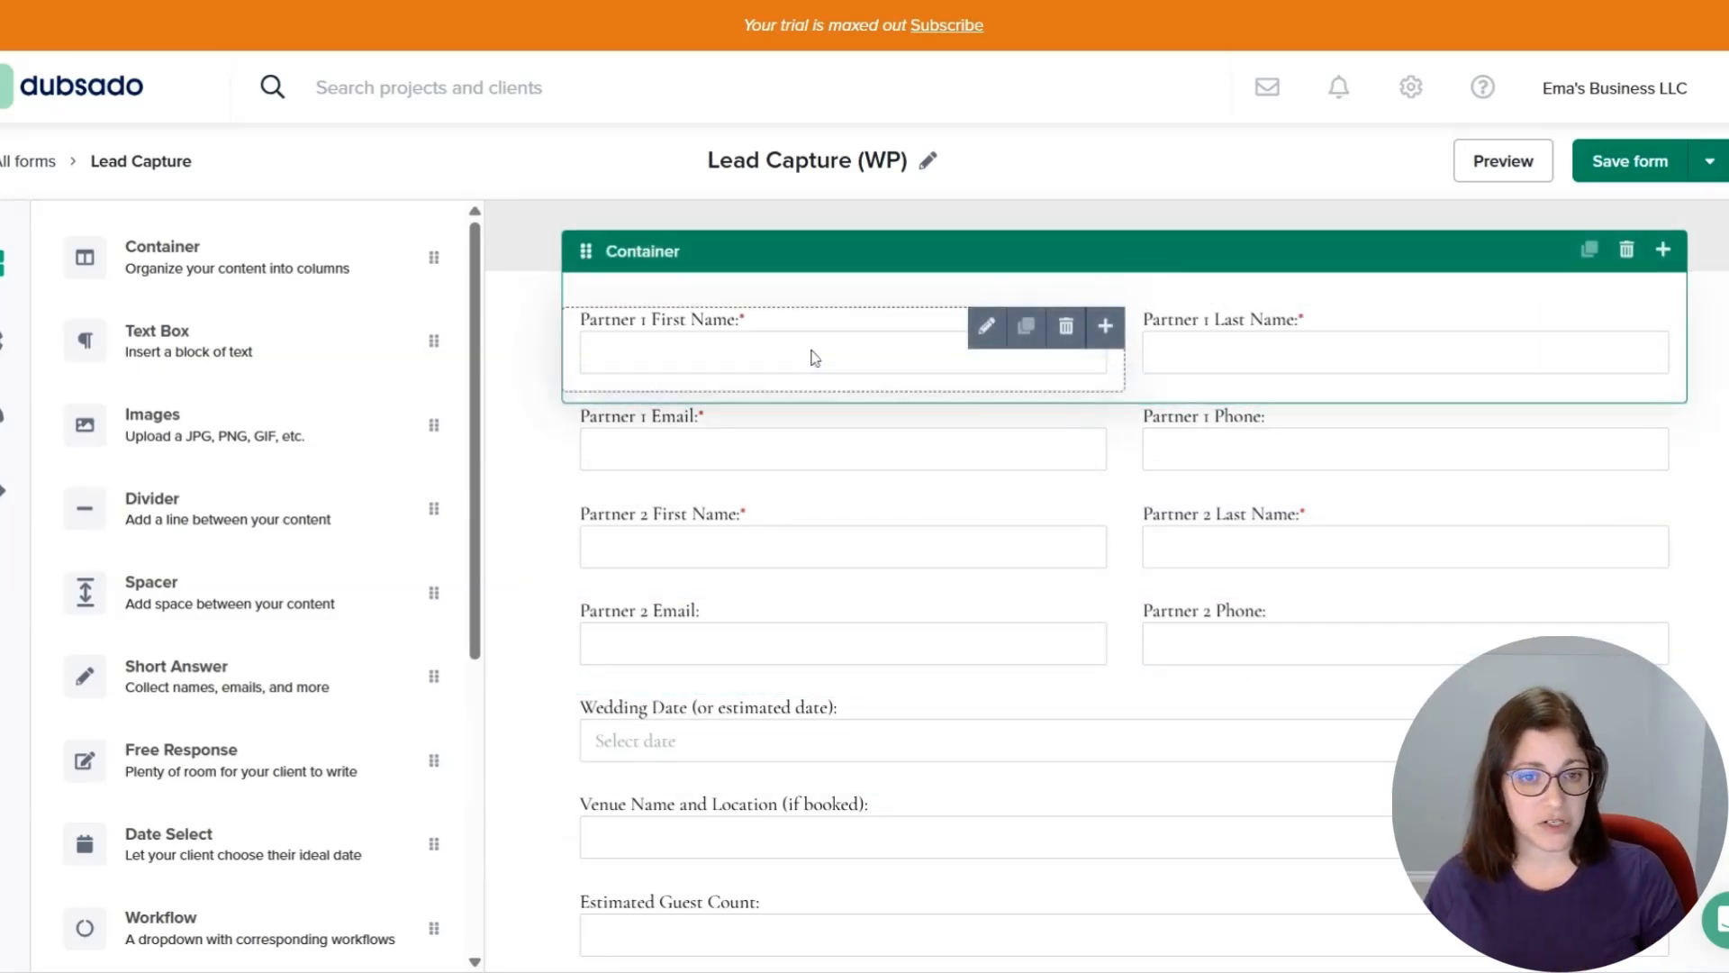
scroll(1247, 559, down, 3)
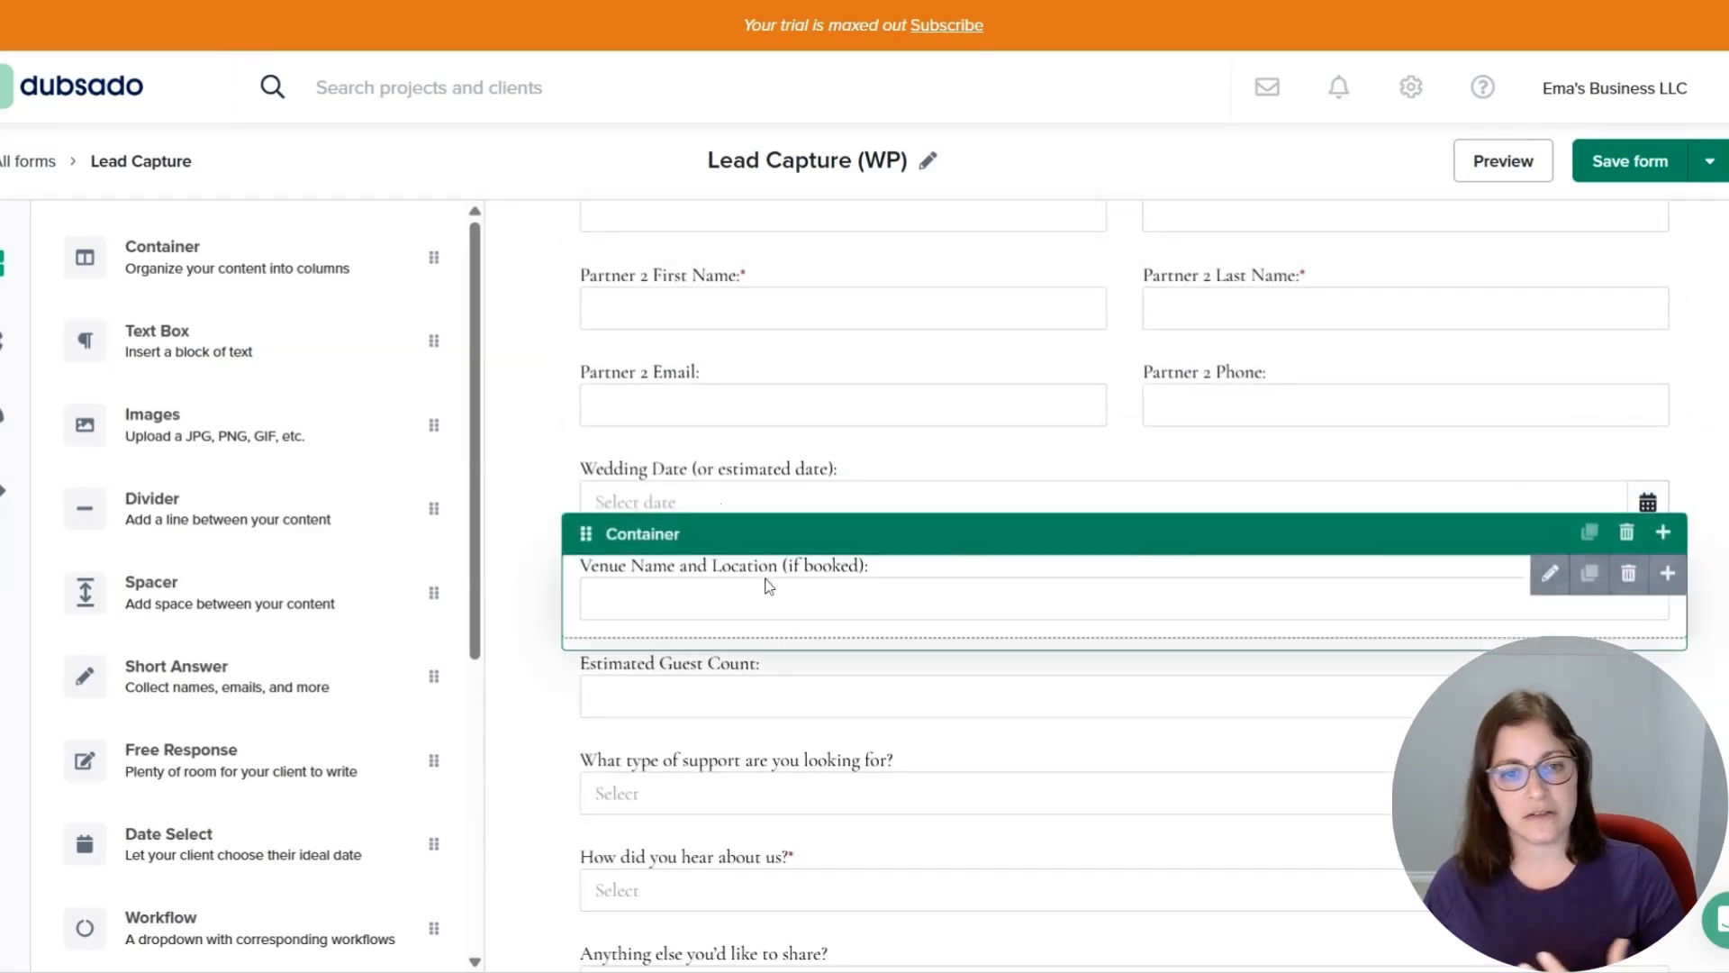
scroll(765, 581, down, 1)
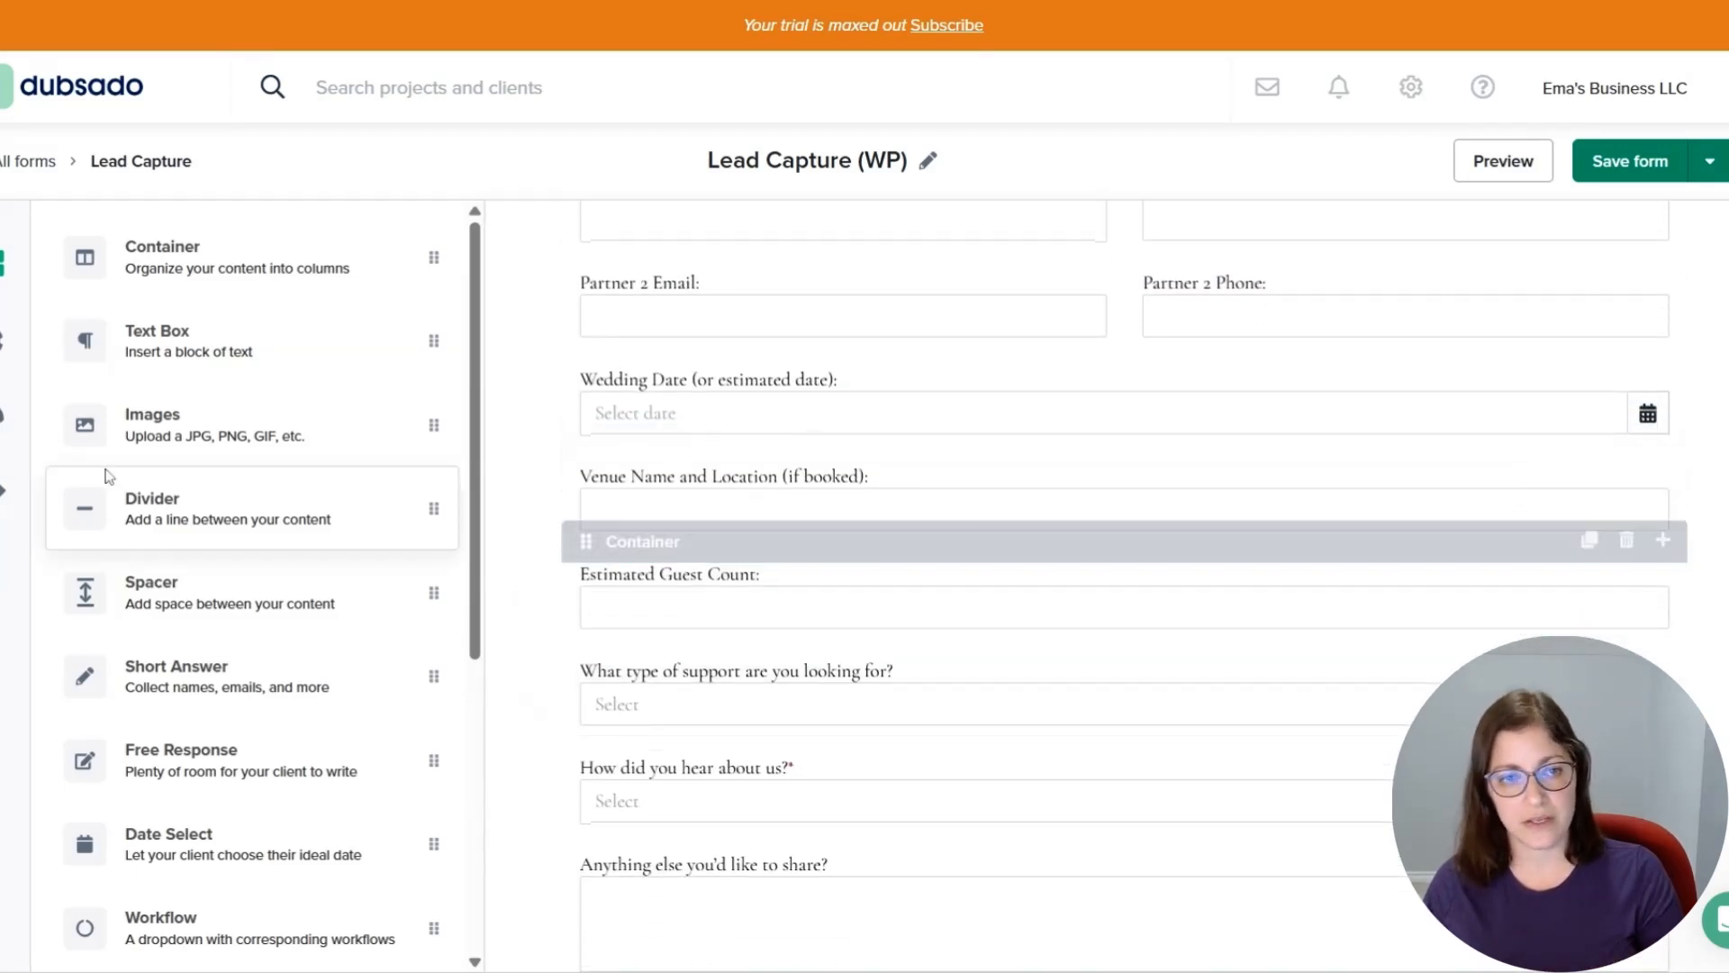
click(7, 342)
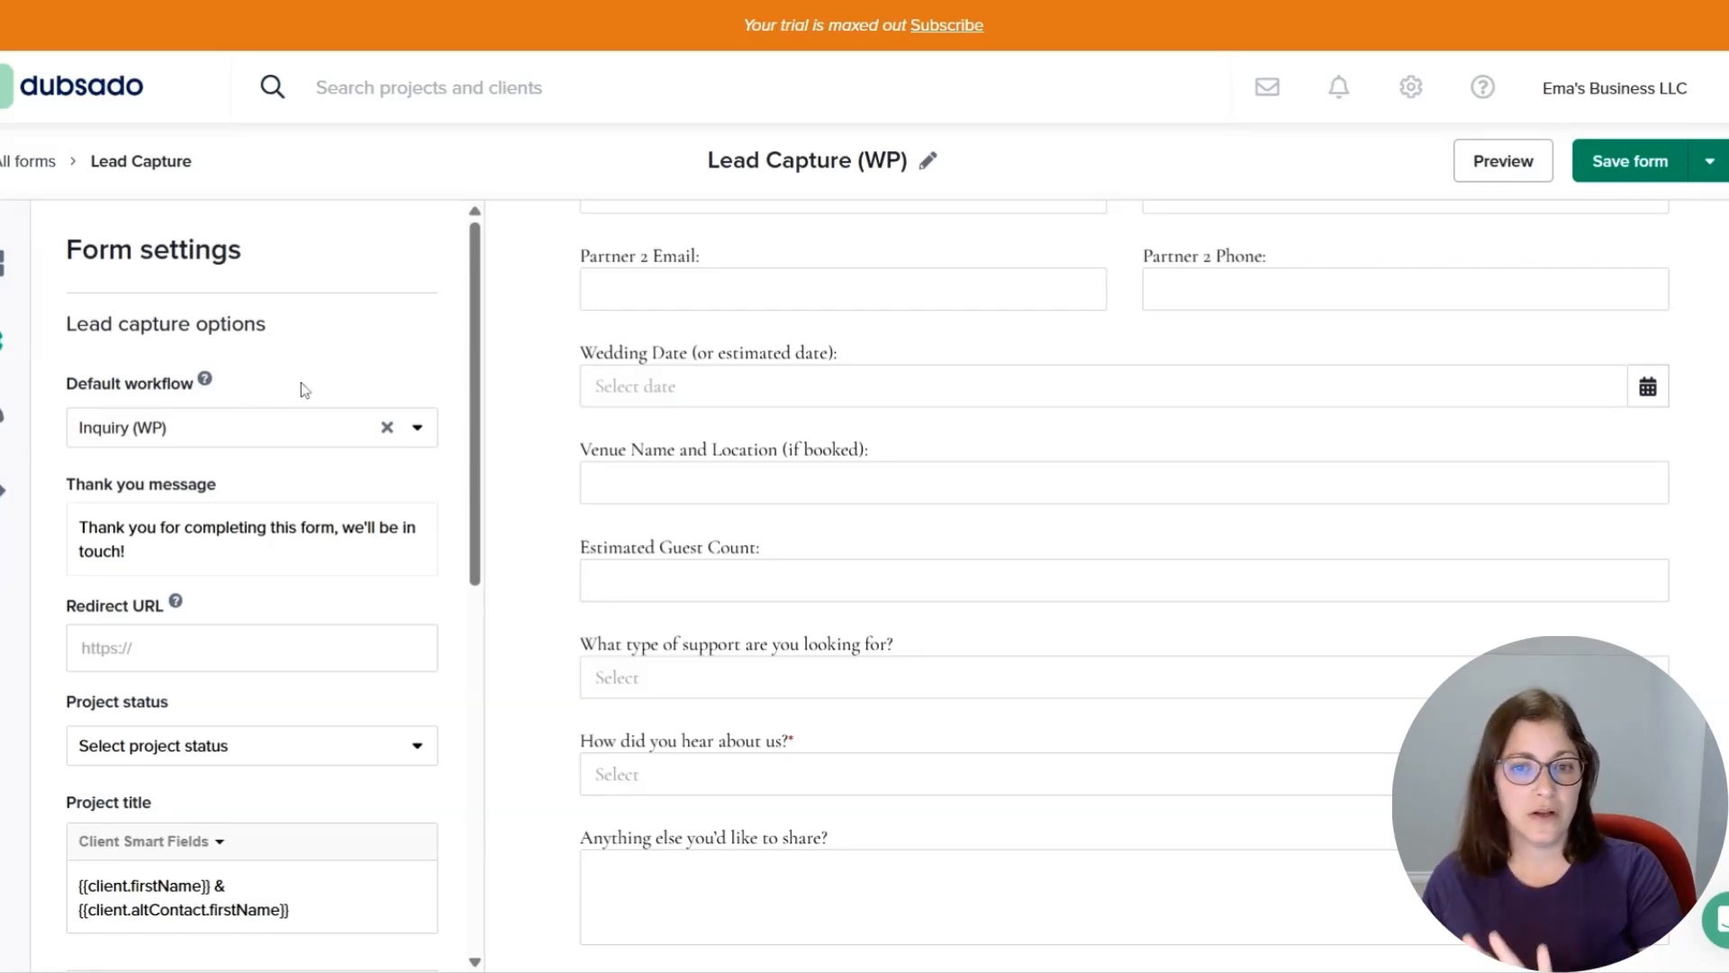
scroll(1023, 668, up, 5)
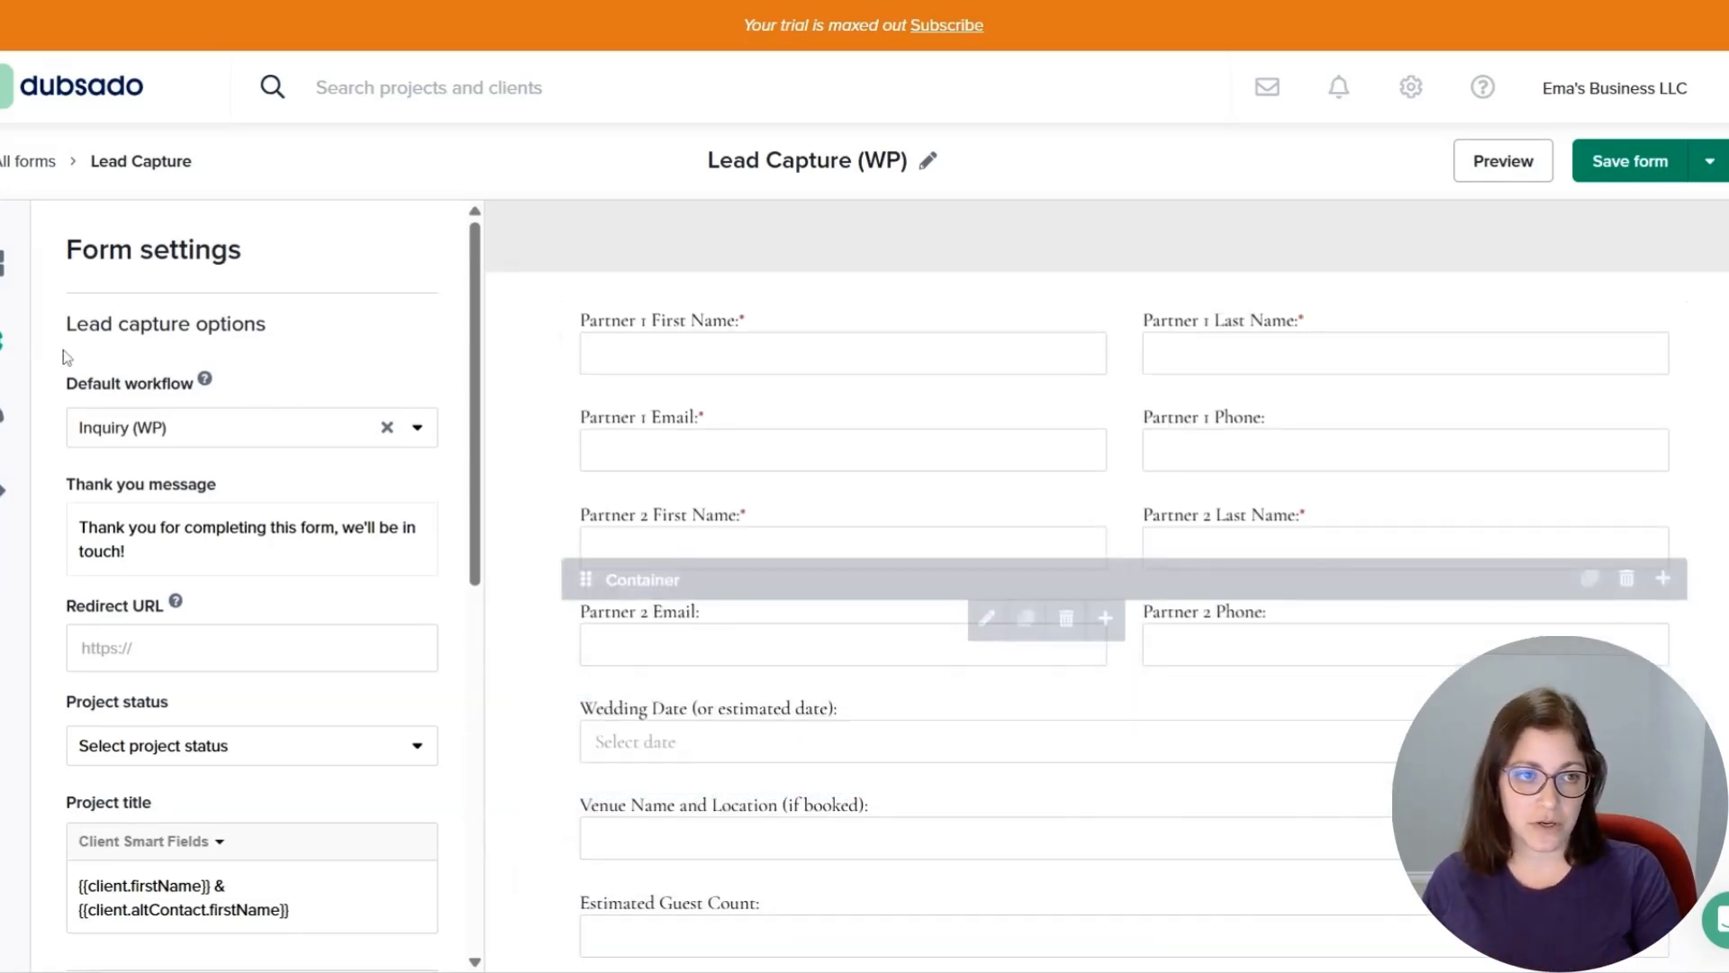
Open the Inquiry (WP) workflow for editing.
click(40, 164)
click(102, 736)
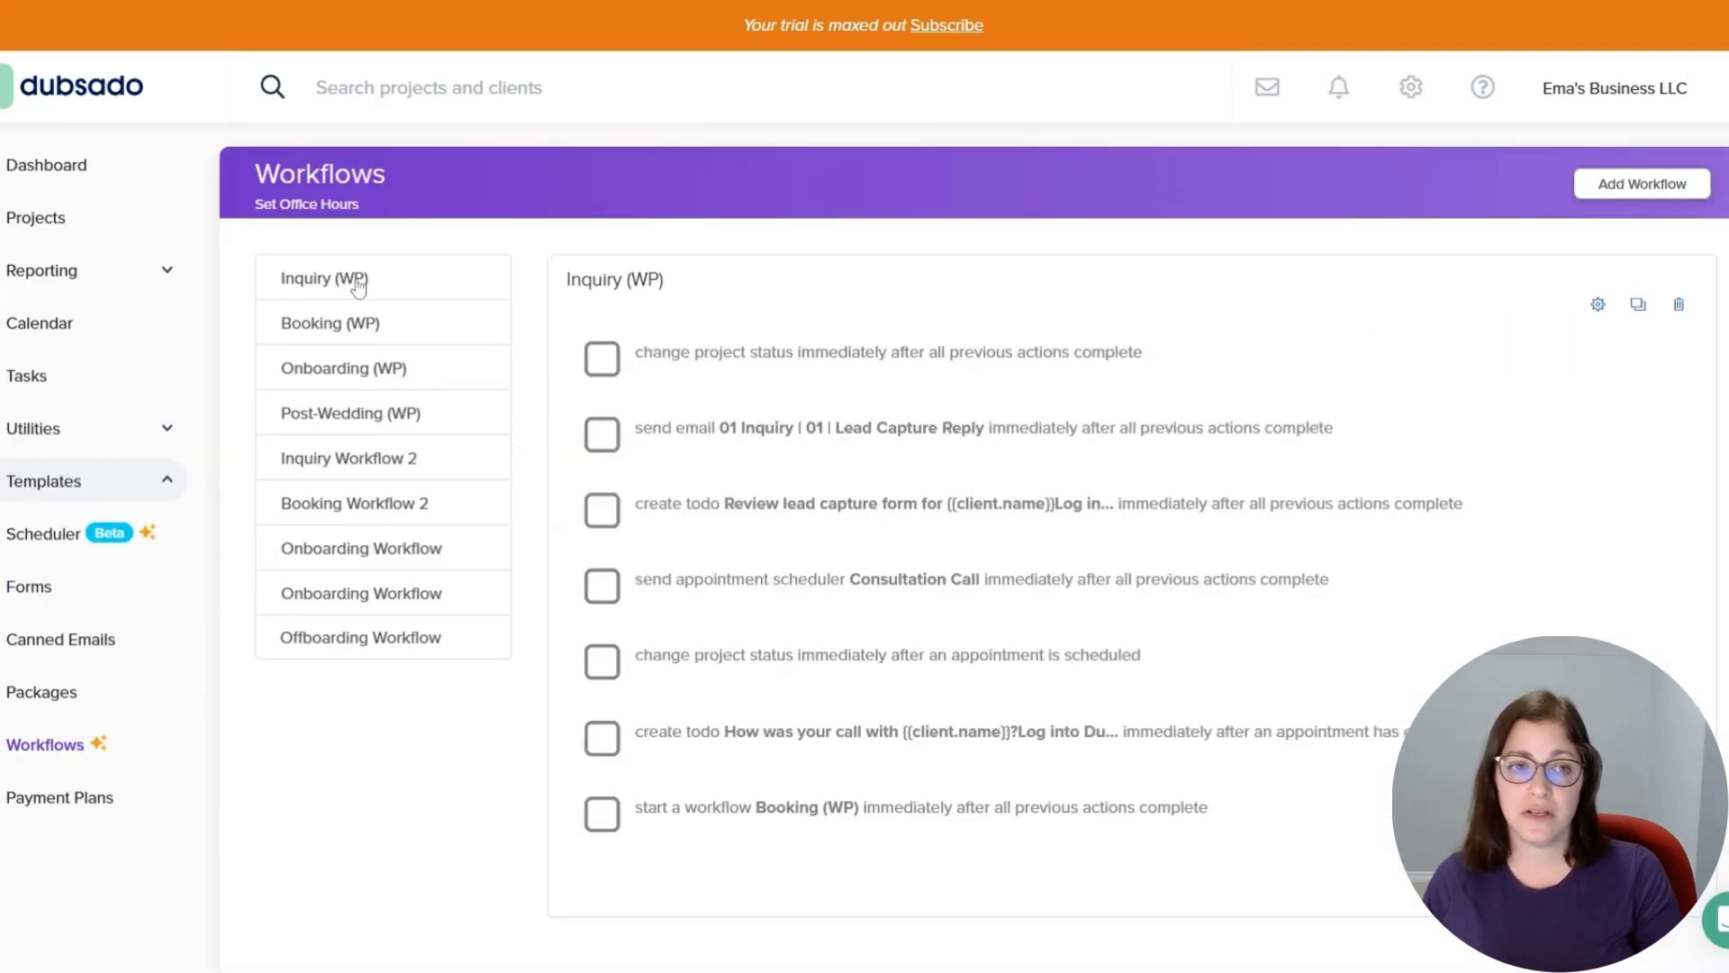
click(1599, 308)
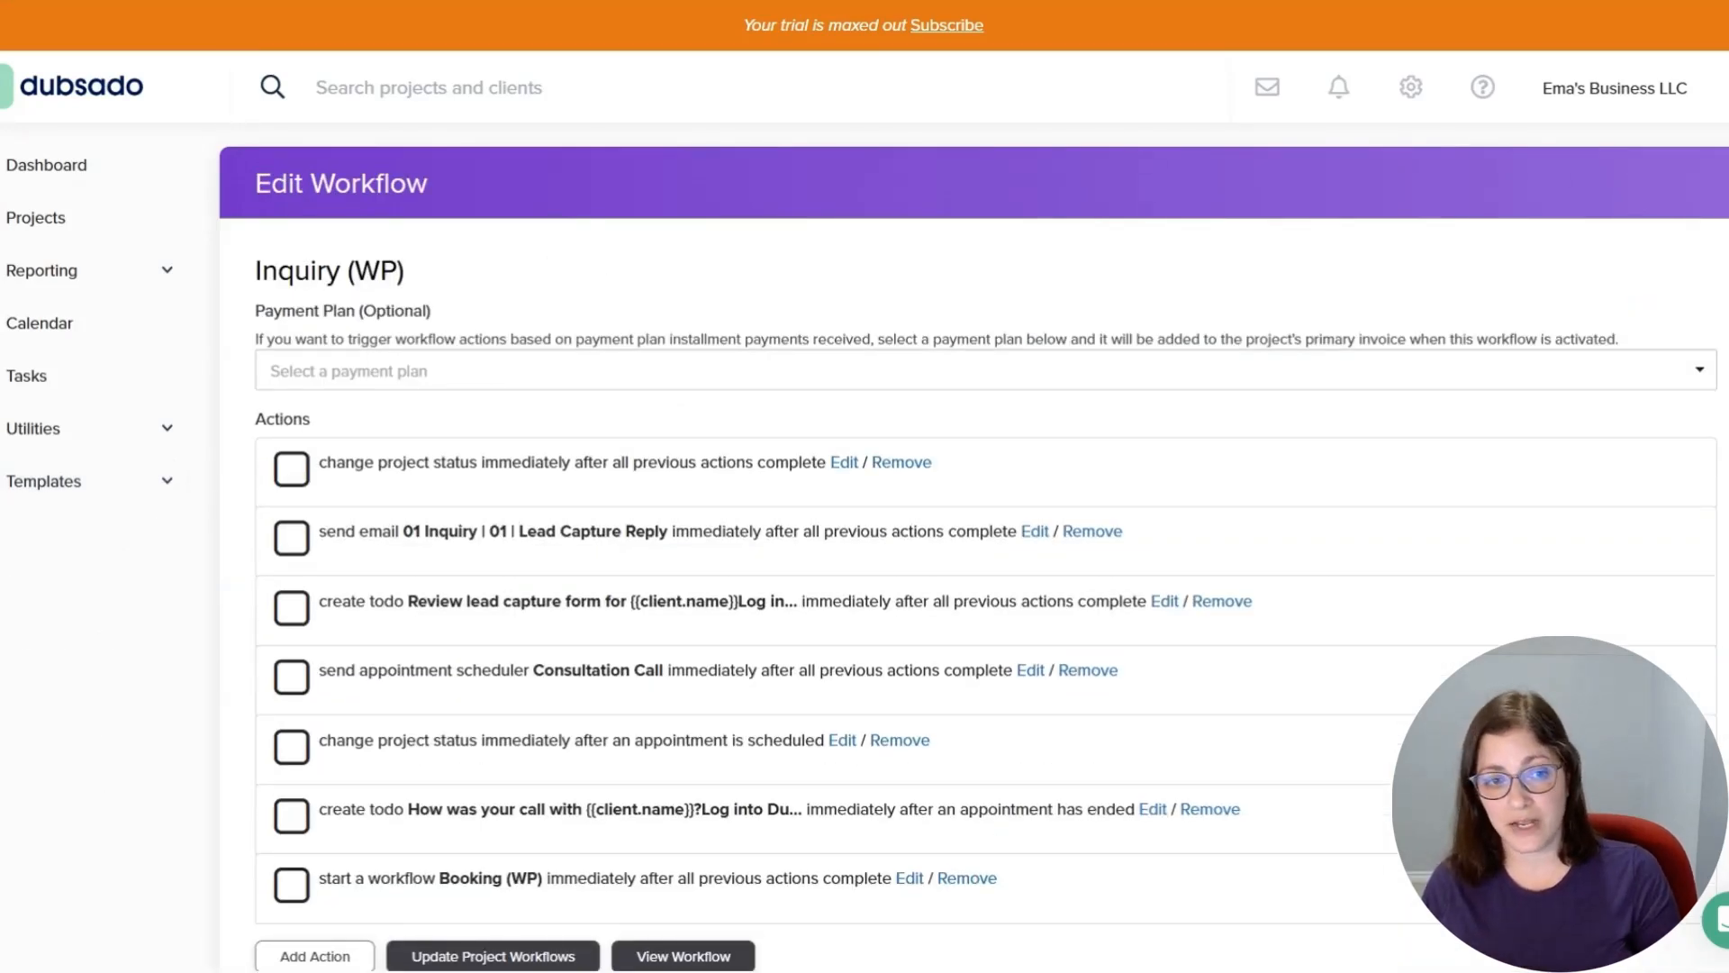
click(56, 480)
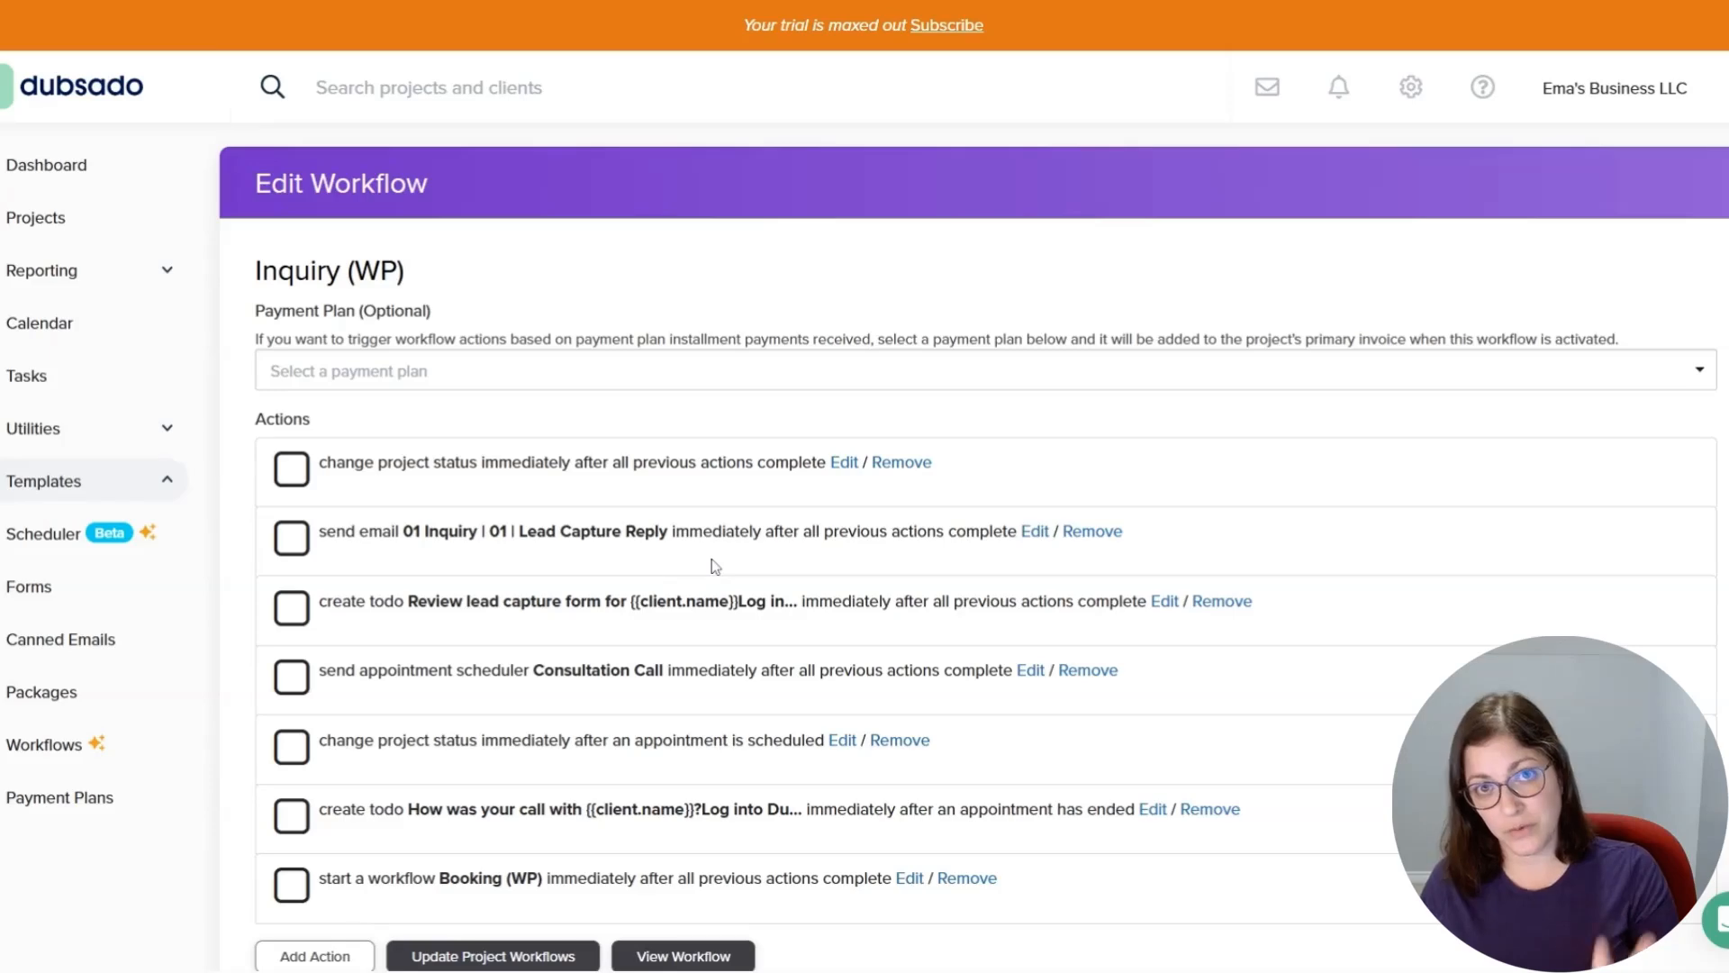
scroll(716, 565, down, 1)
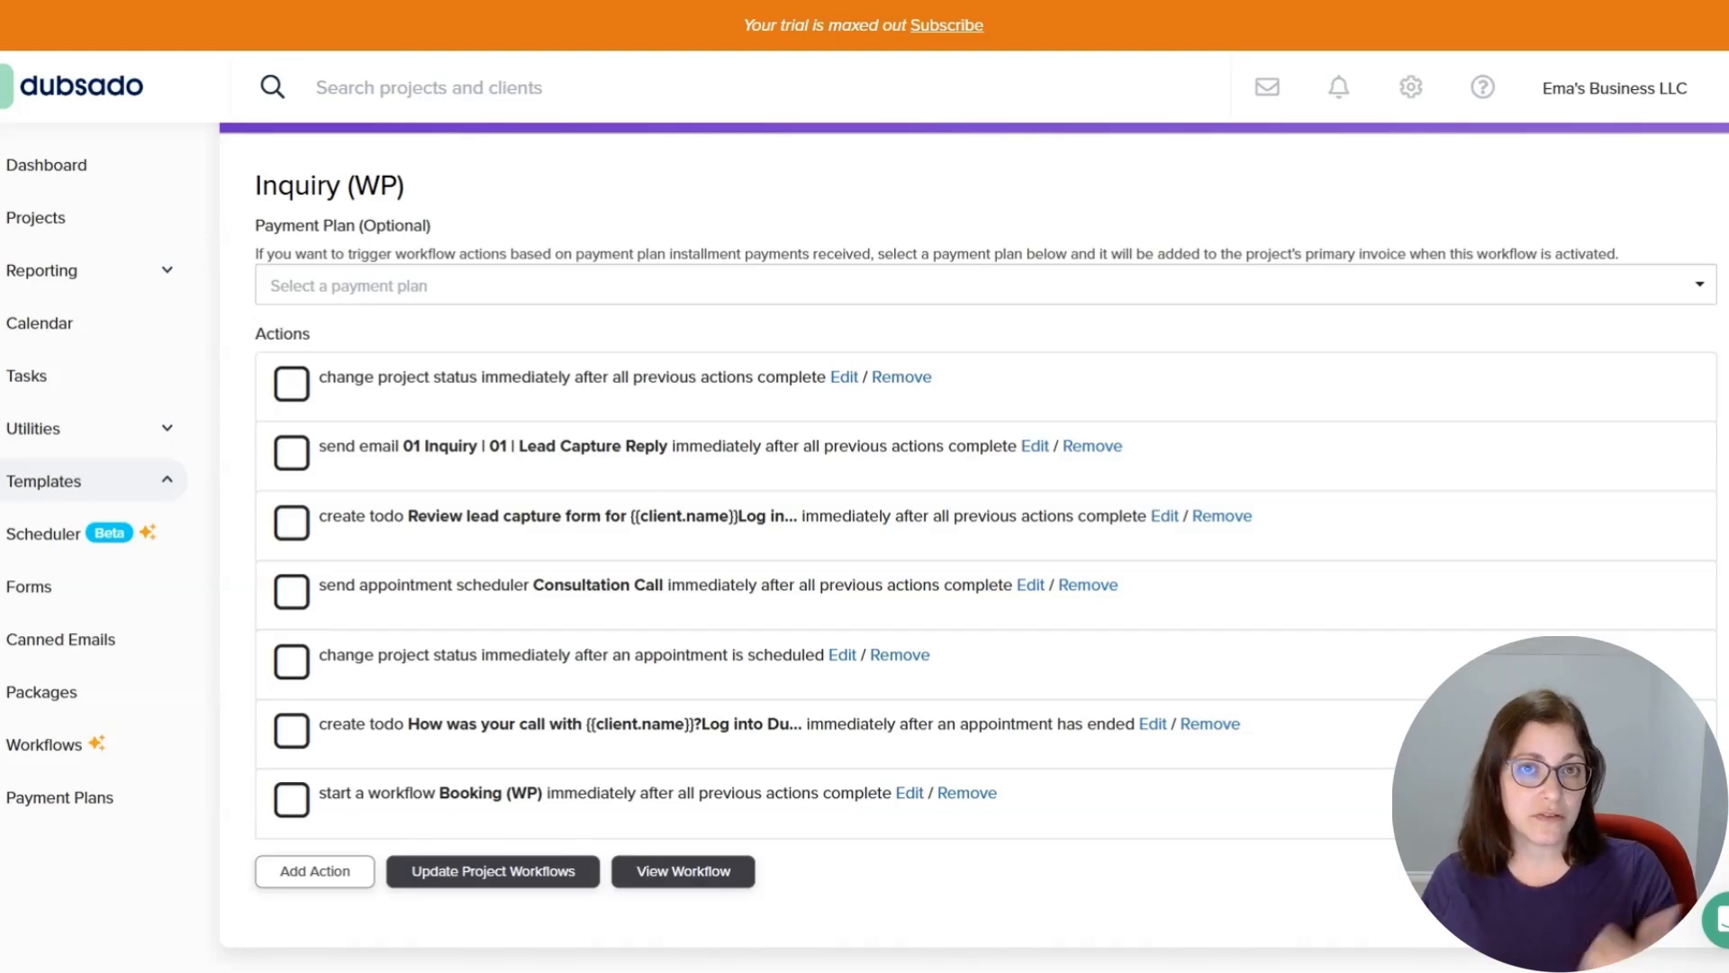
Open the send email action of the workflow and review its email body and Wedding Collections Guide button.
click(1036, 447)
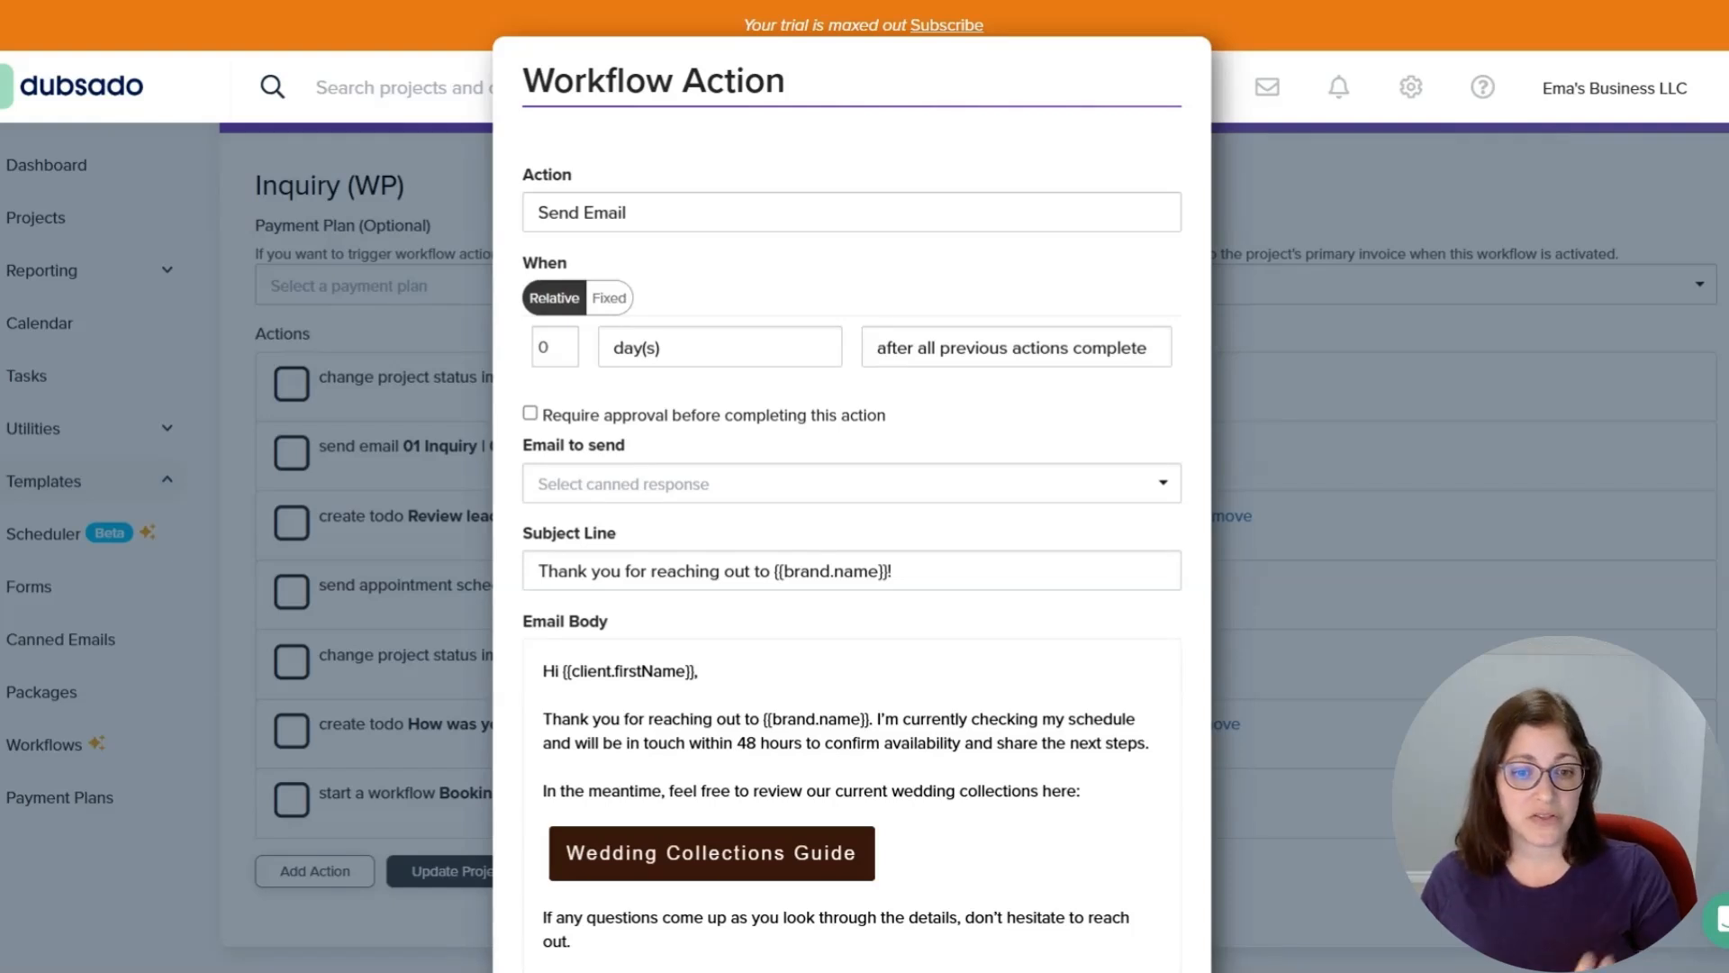
scroll(851, 504, down, 3)
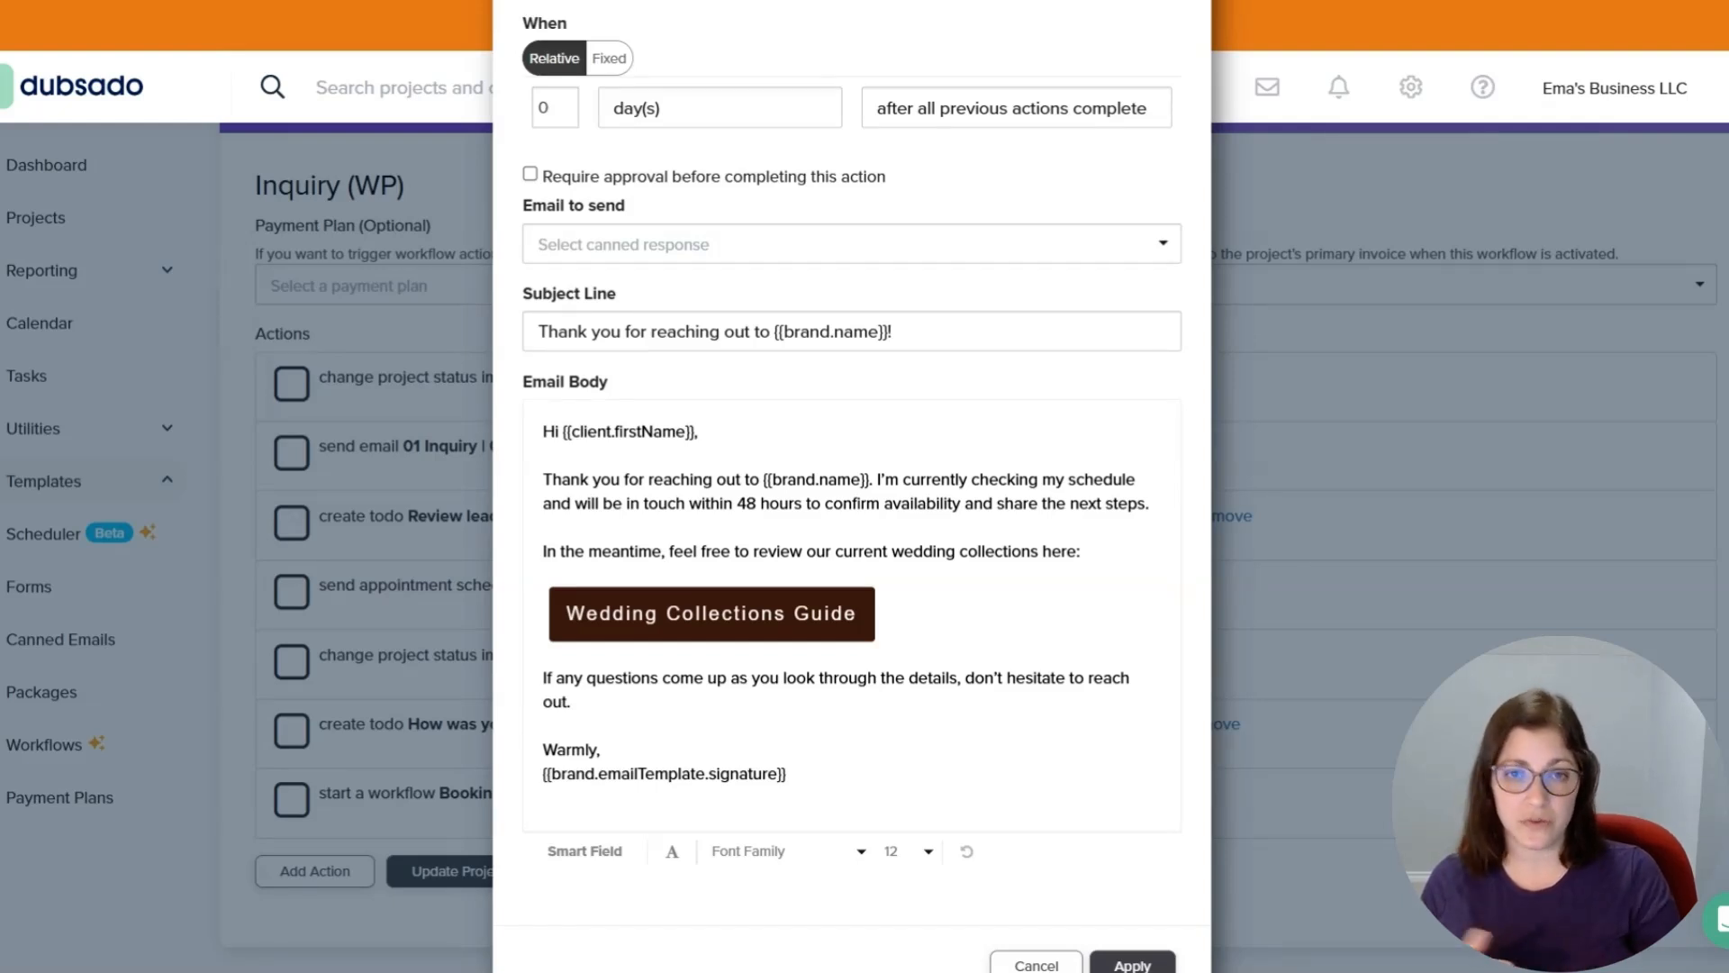
drag(610, 479, 1140, 503)
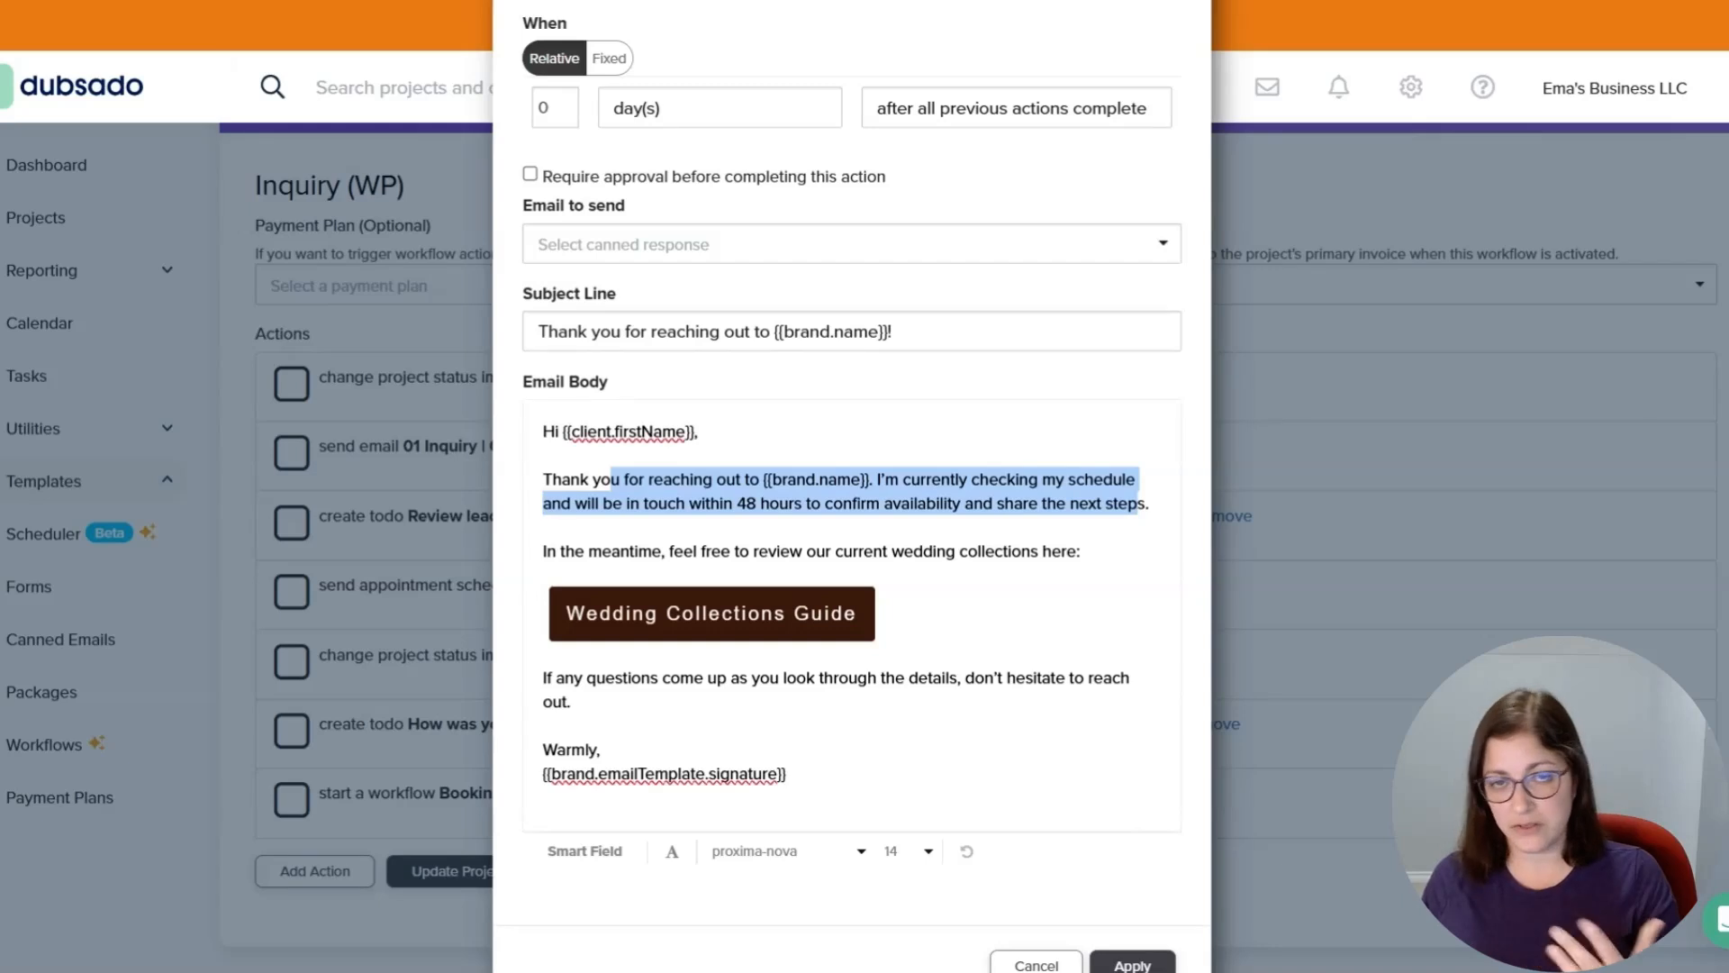
scroll(852, 486, down, 1)
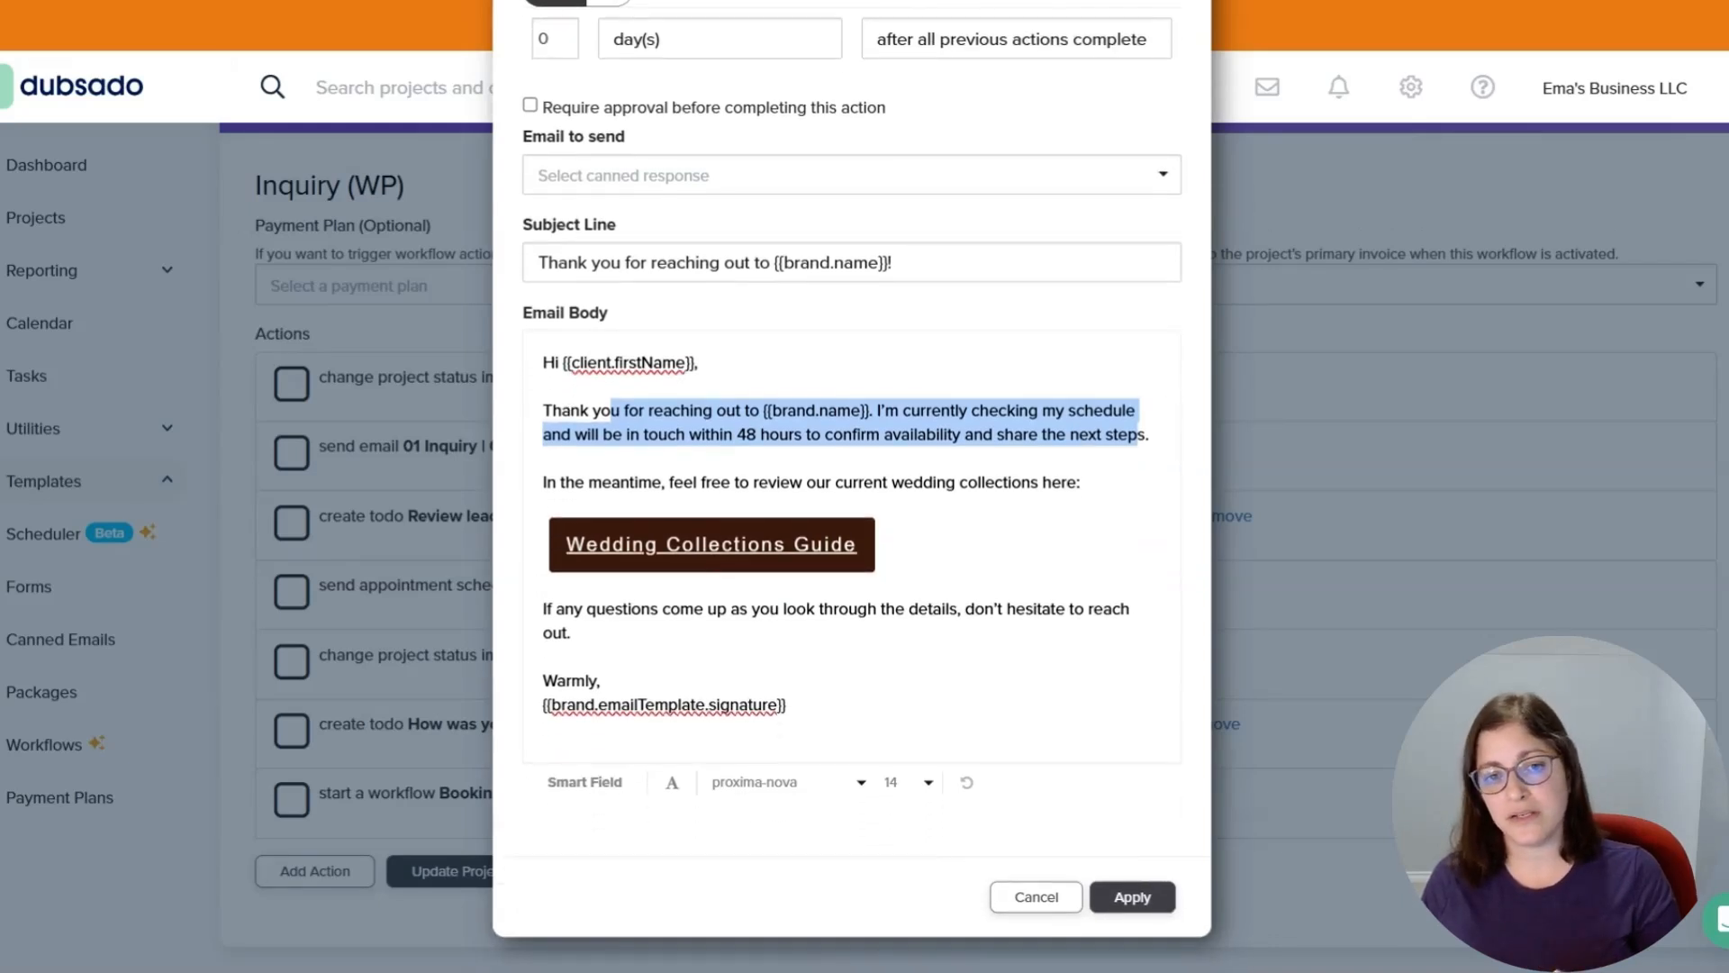
click(1021, 482)
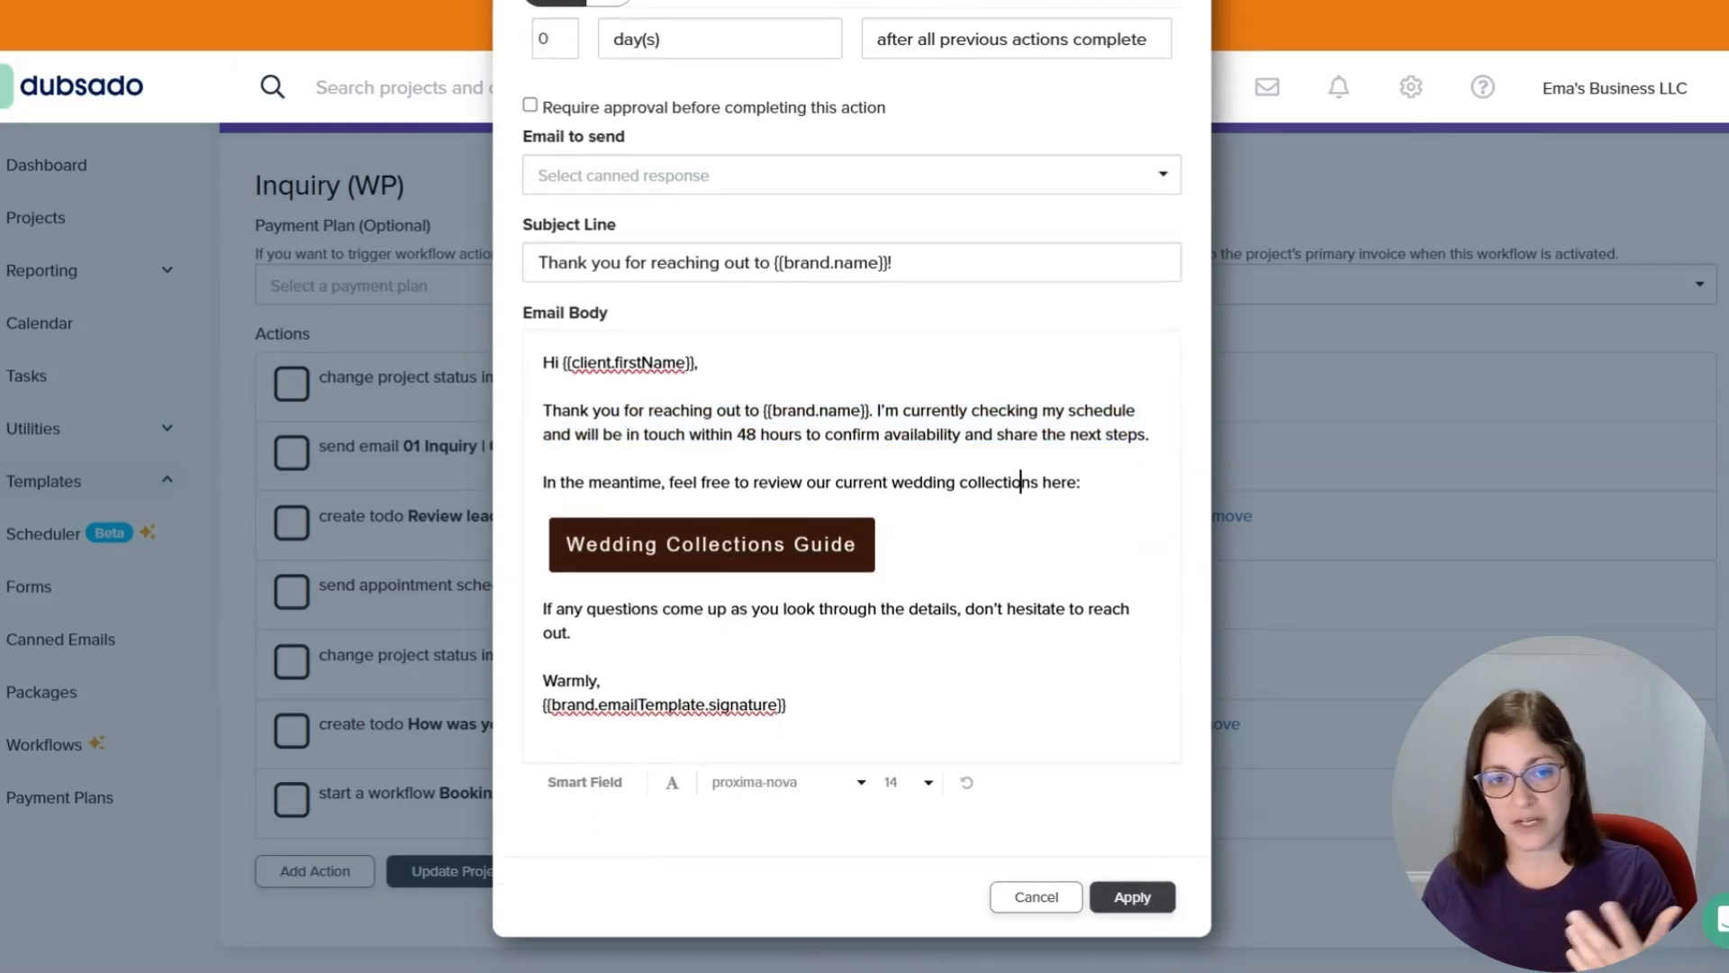
click(712, 544)
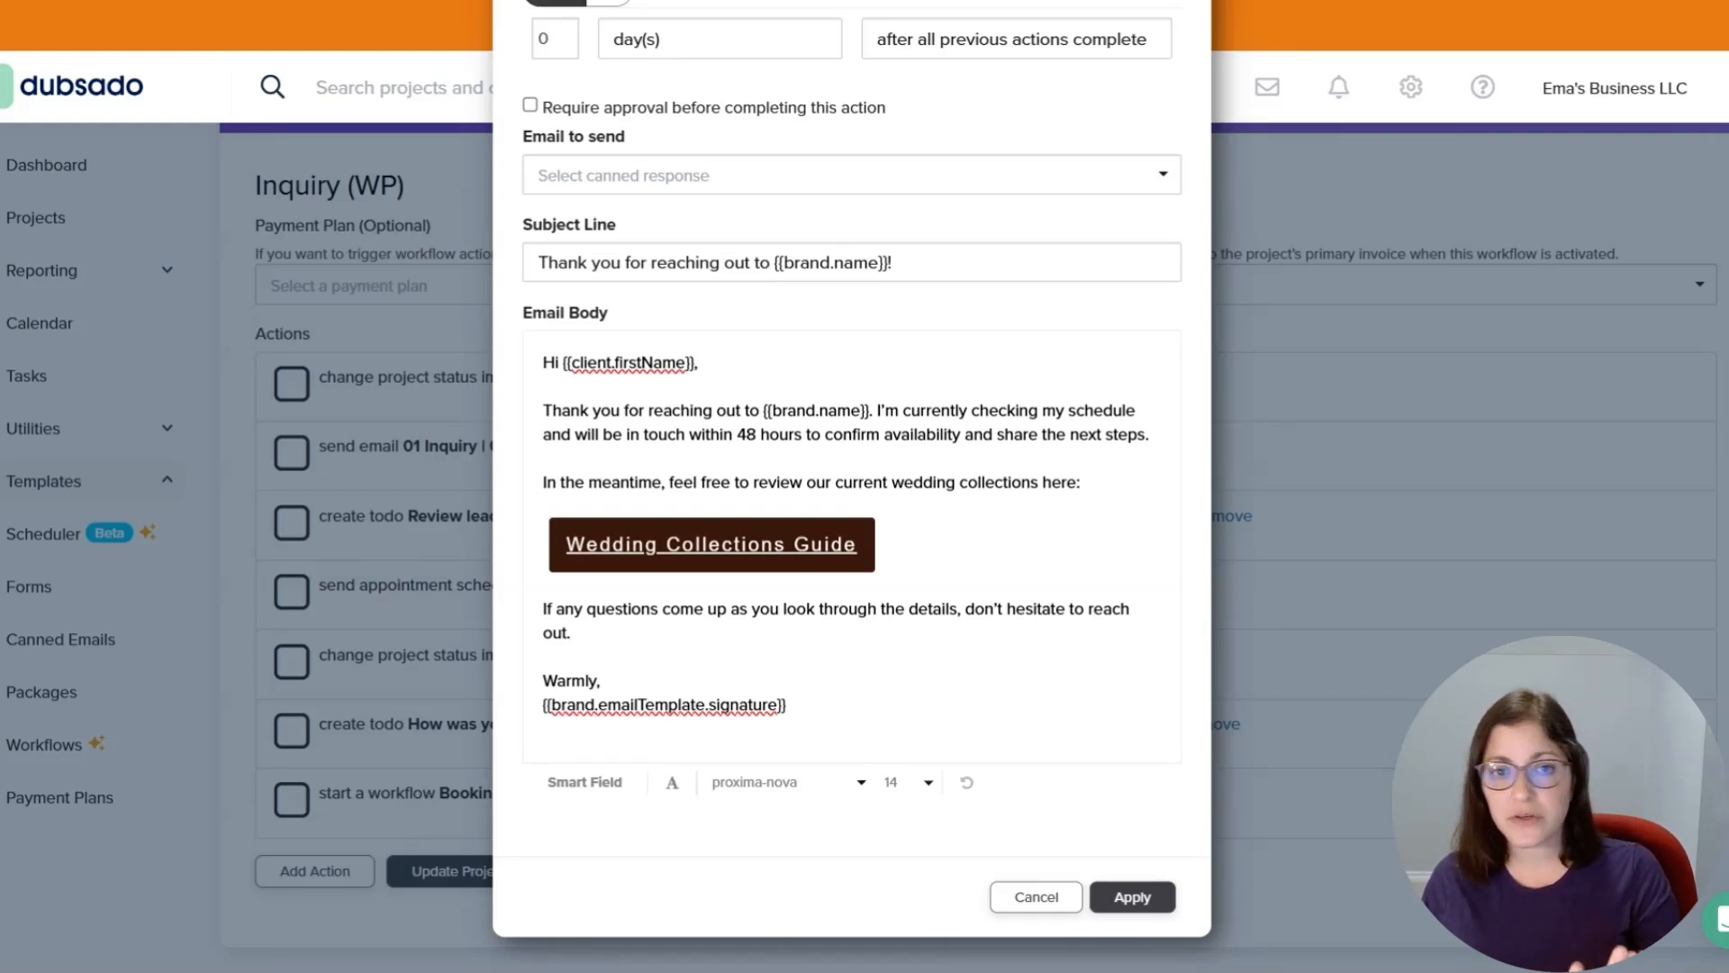
scroll(851, 487, up, 1)
scroll(851, 486, down, 1)
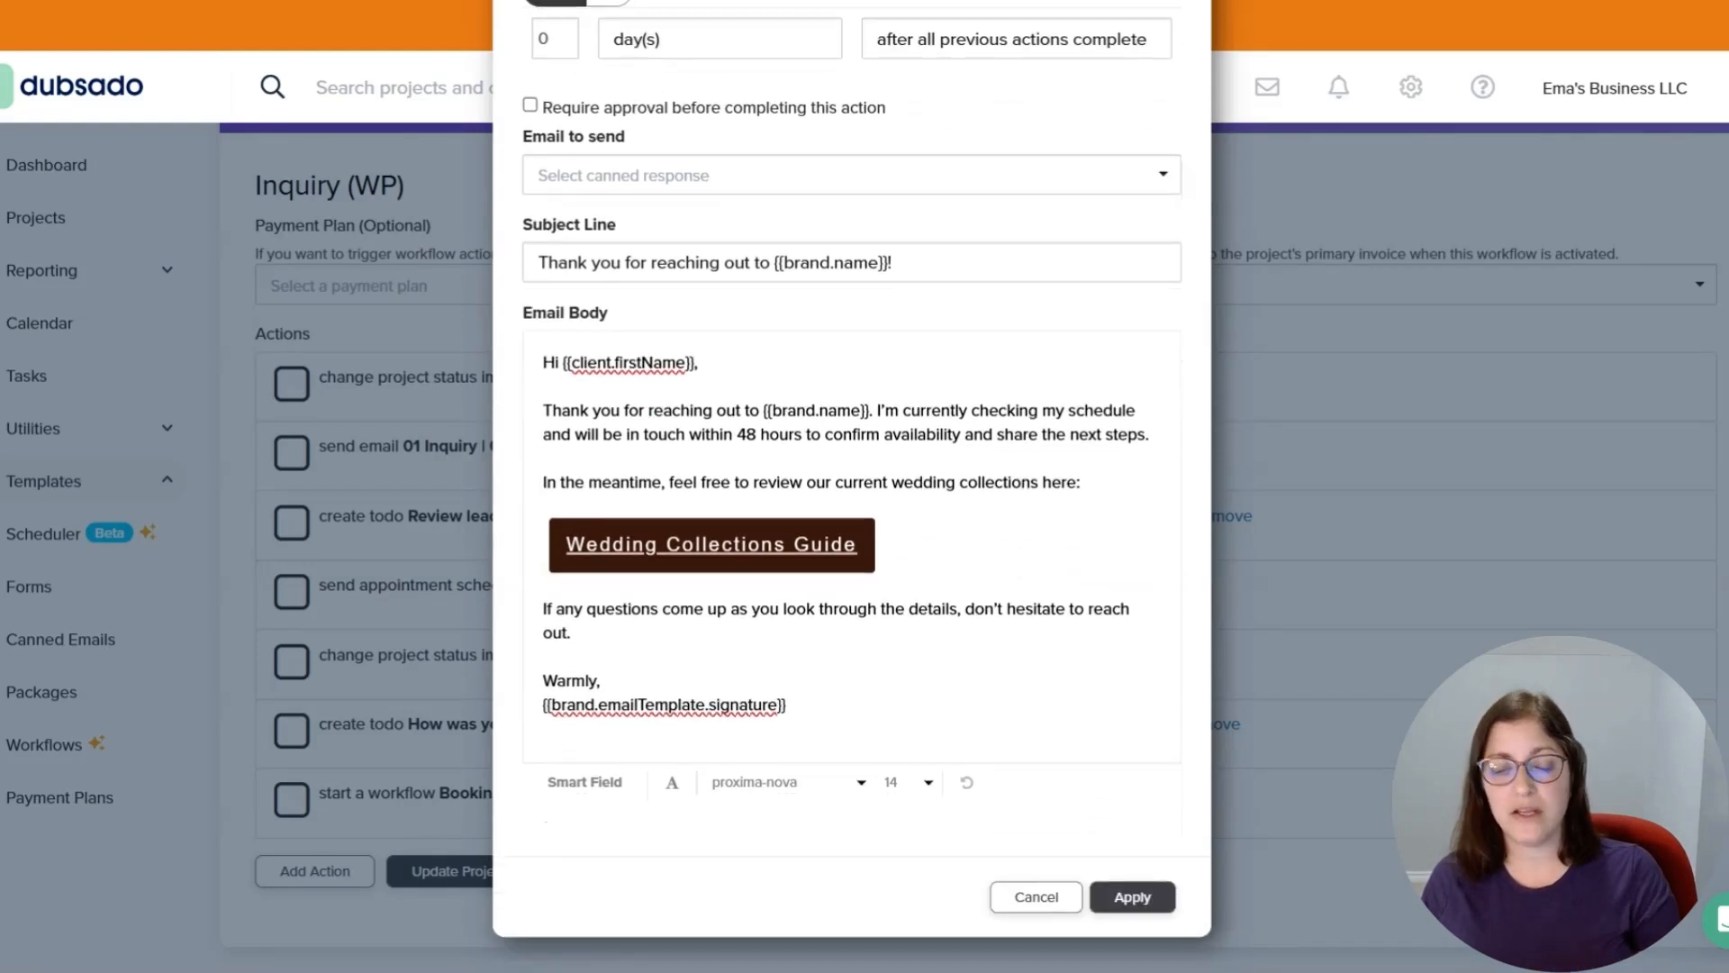
Select 01 Inquiry | 01 | Lead Capture Reply as the canned email to send and apply the action.
click(706, 184)
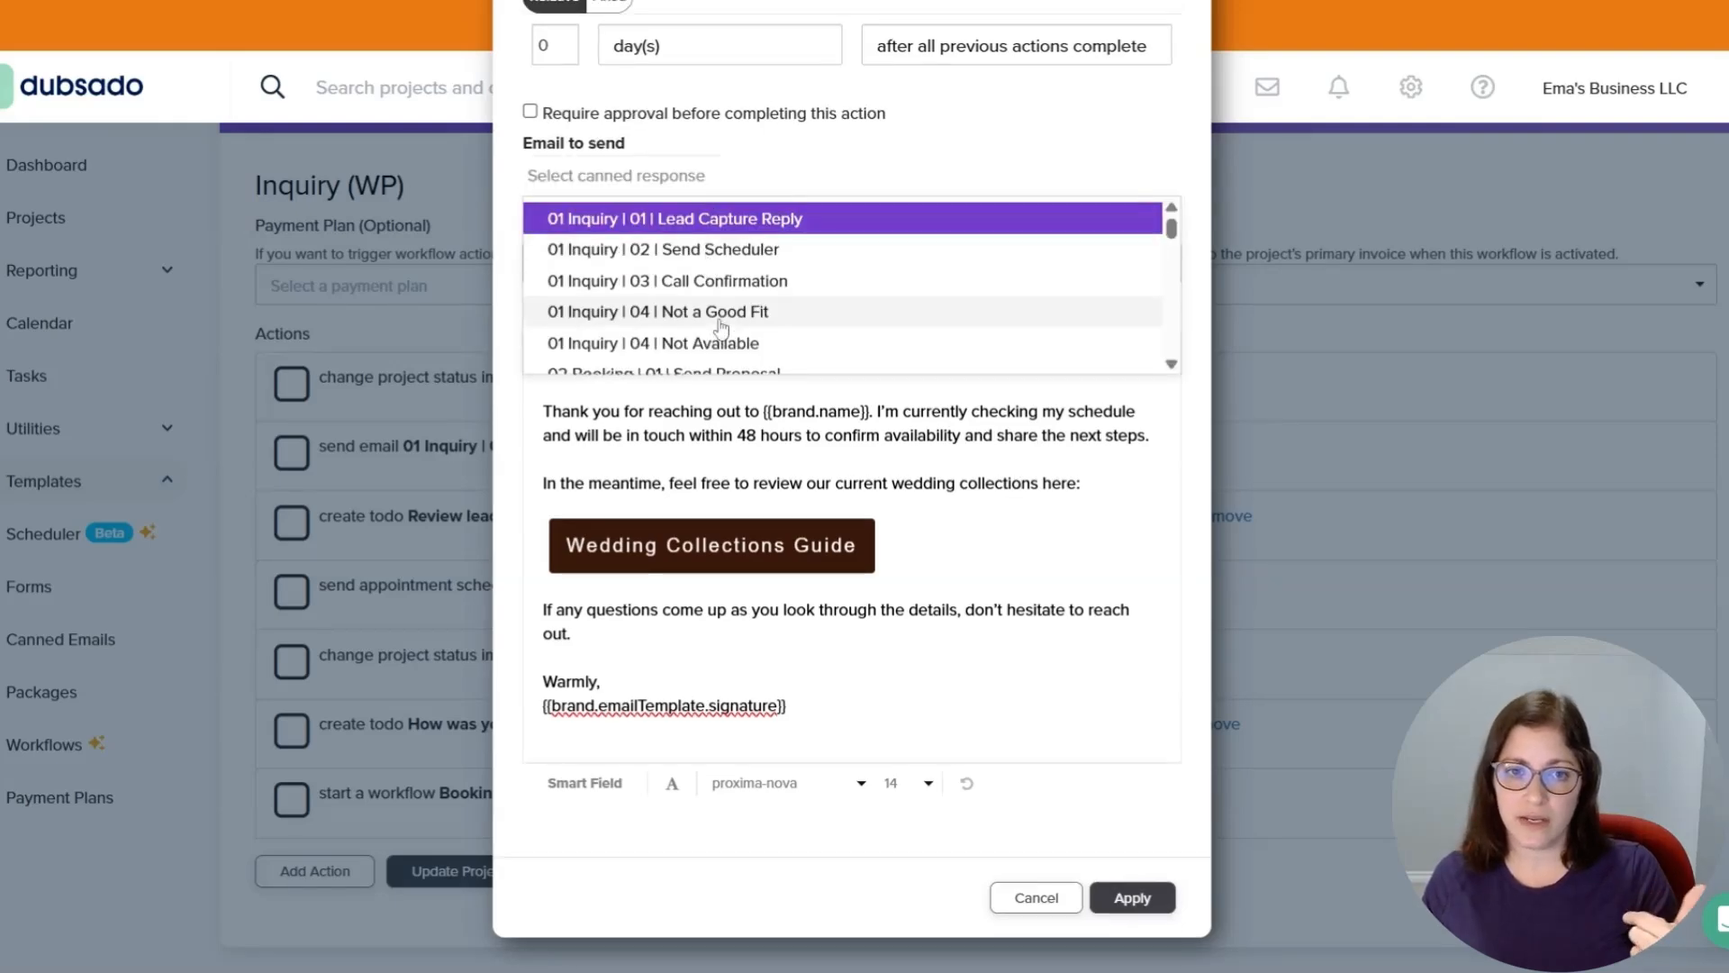
click(731, 223)
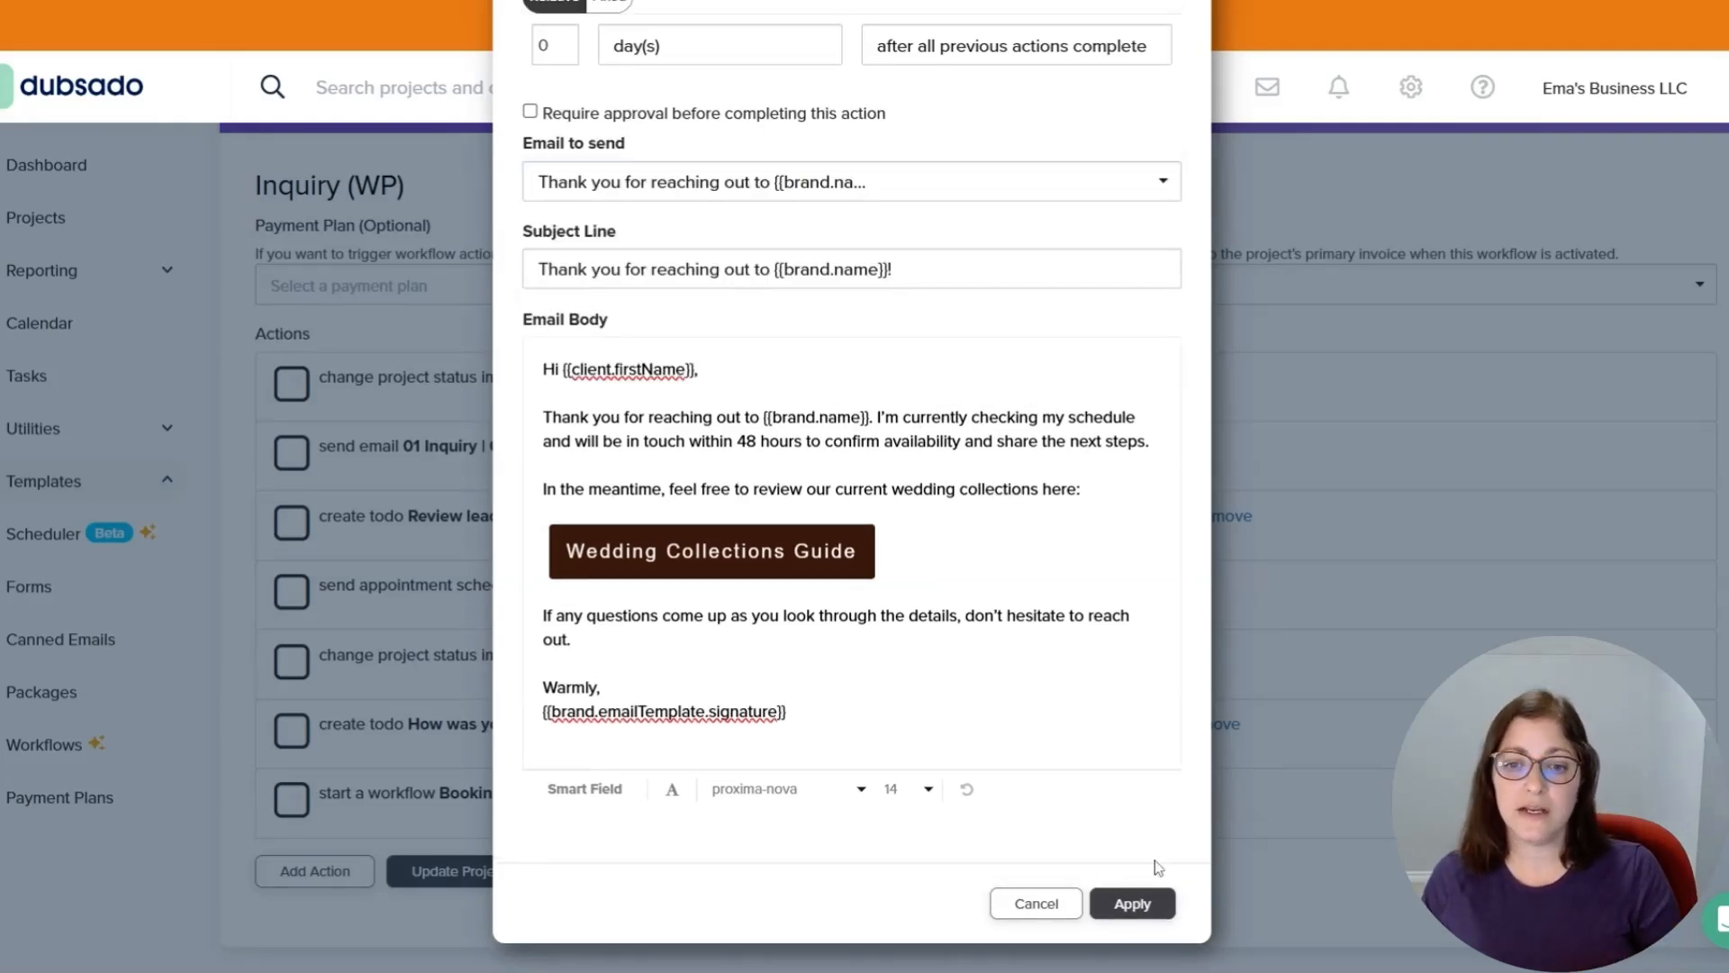
scroll(785, 438, up, 3)
scroll(785, 439, up, 2)
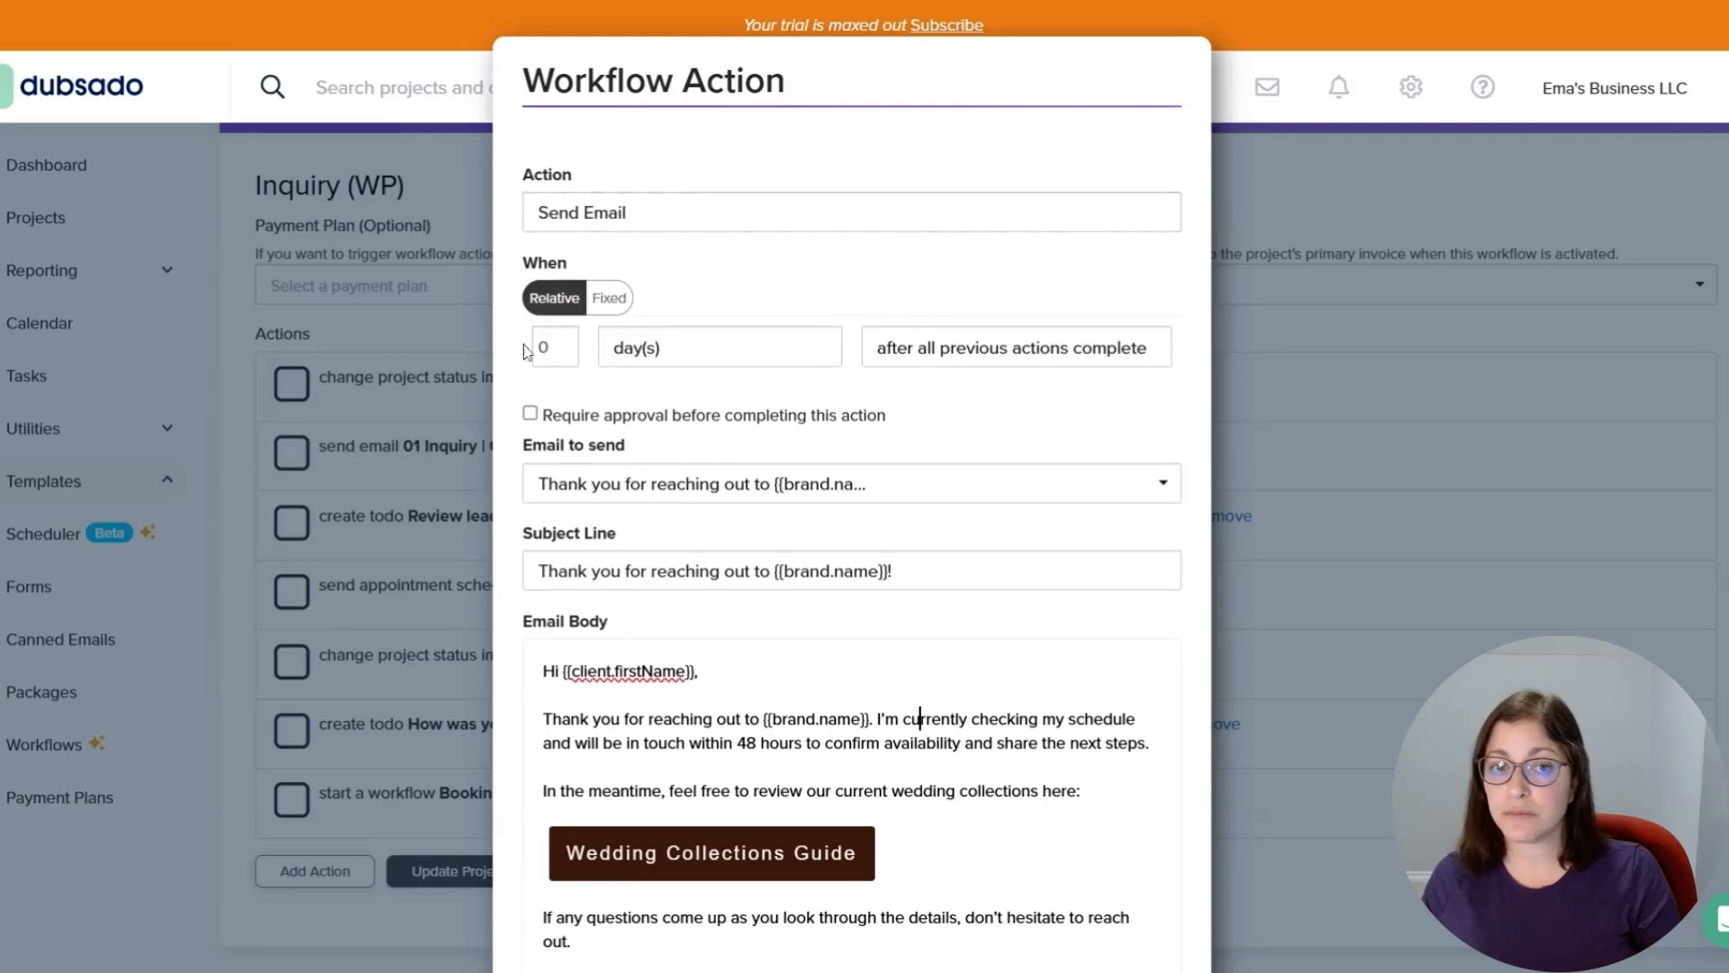
scroll(865, 513, down, 5)
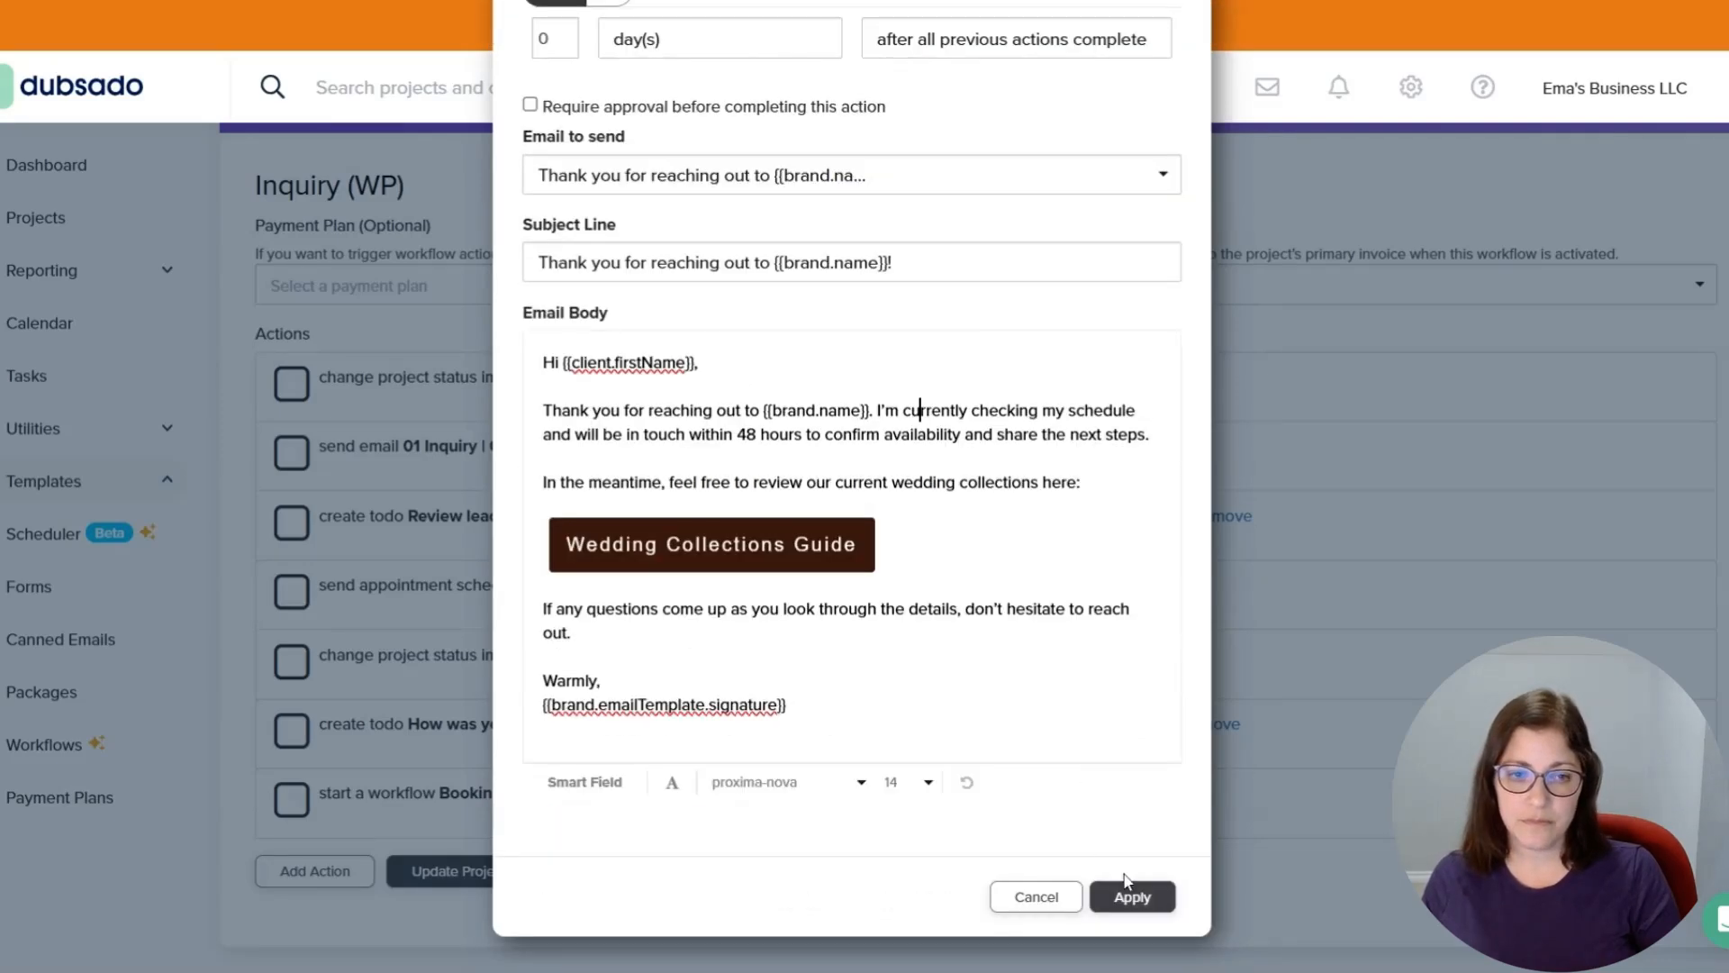
click(1126, 893)
Edit the review lead capture form to-do action, turn on Send email reminder, and apply it.
scroll(1072, 687, up, 1)
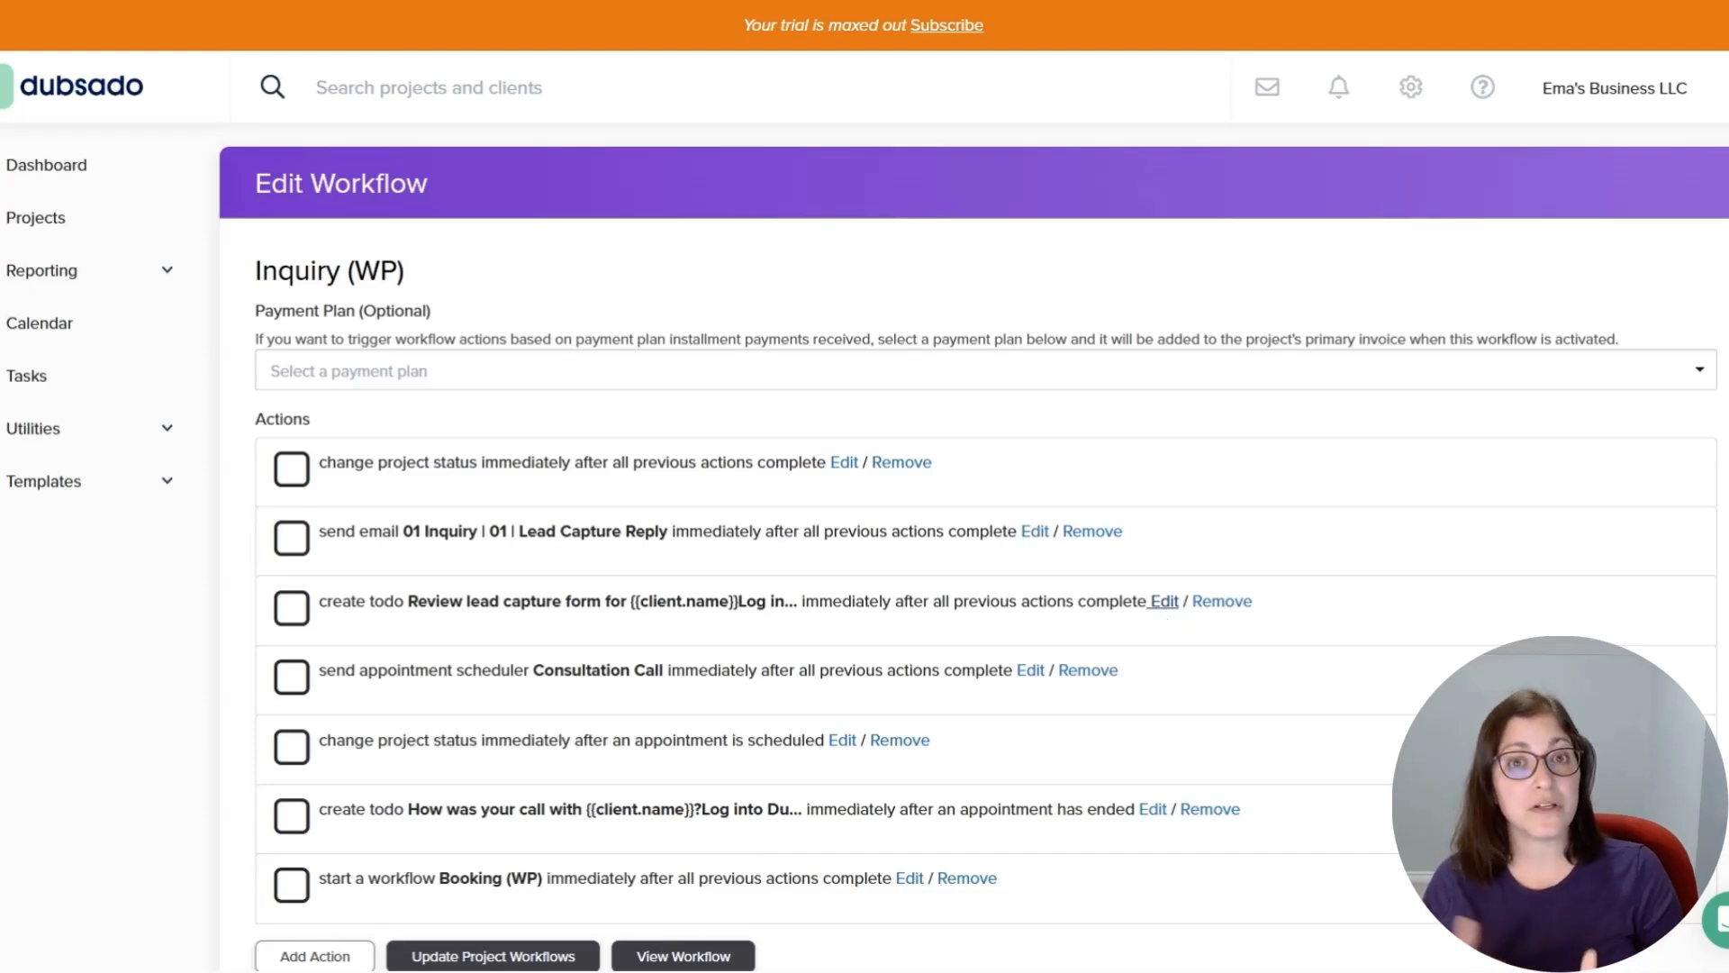
click(1164, 602)
scroll(1110, 517, down, 5)
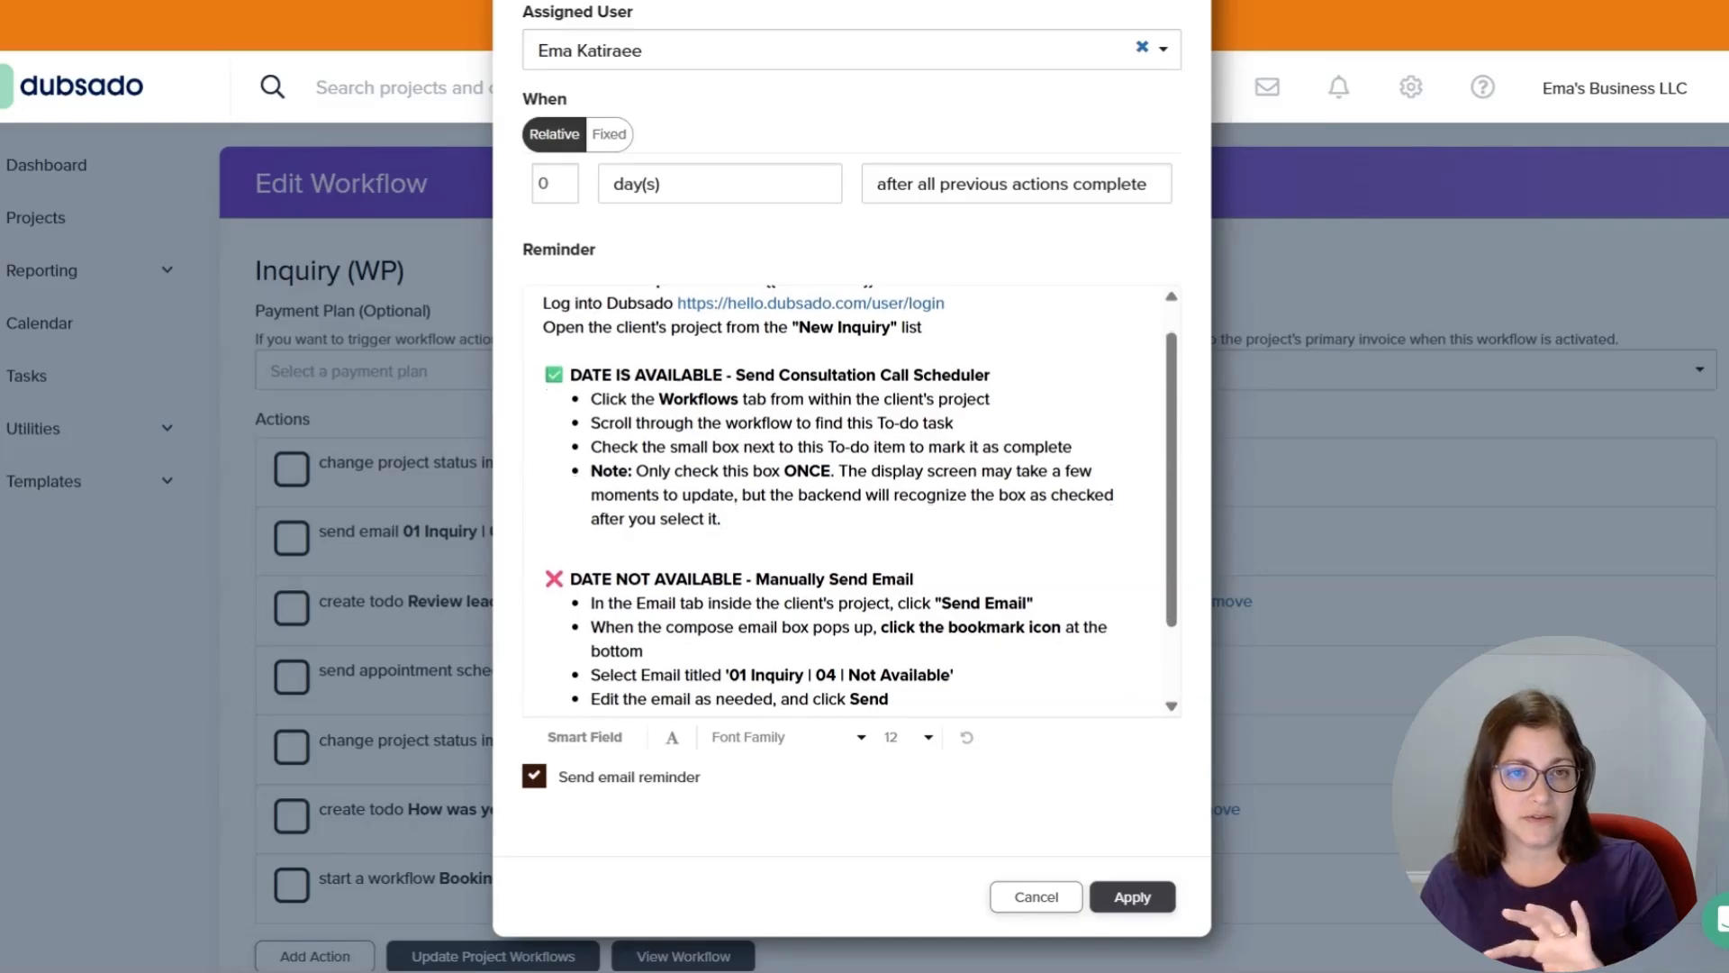
click(535, 785)
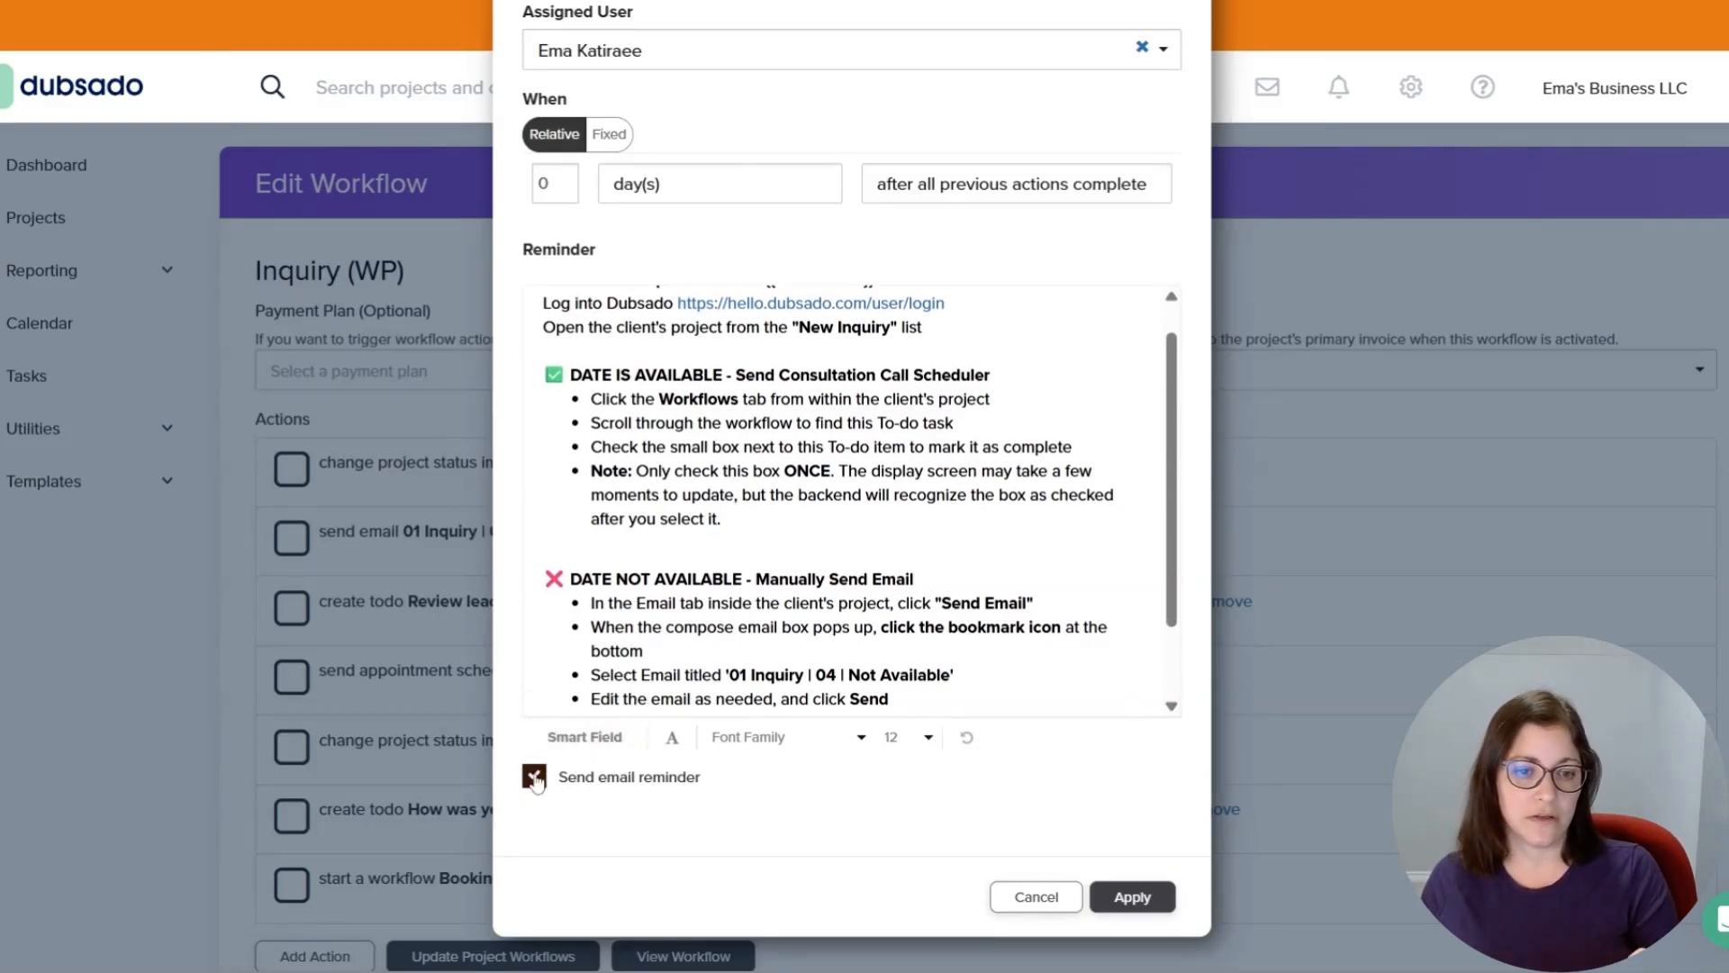
click(537, 782)
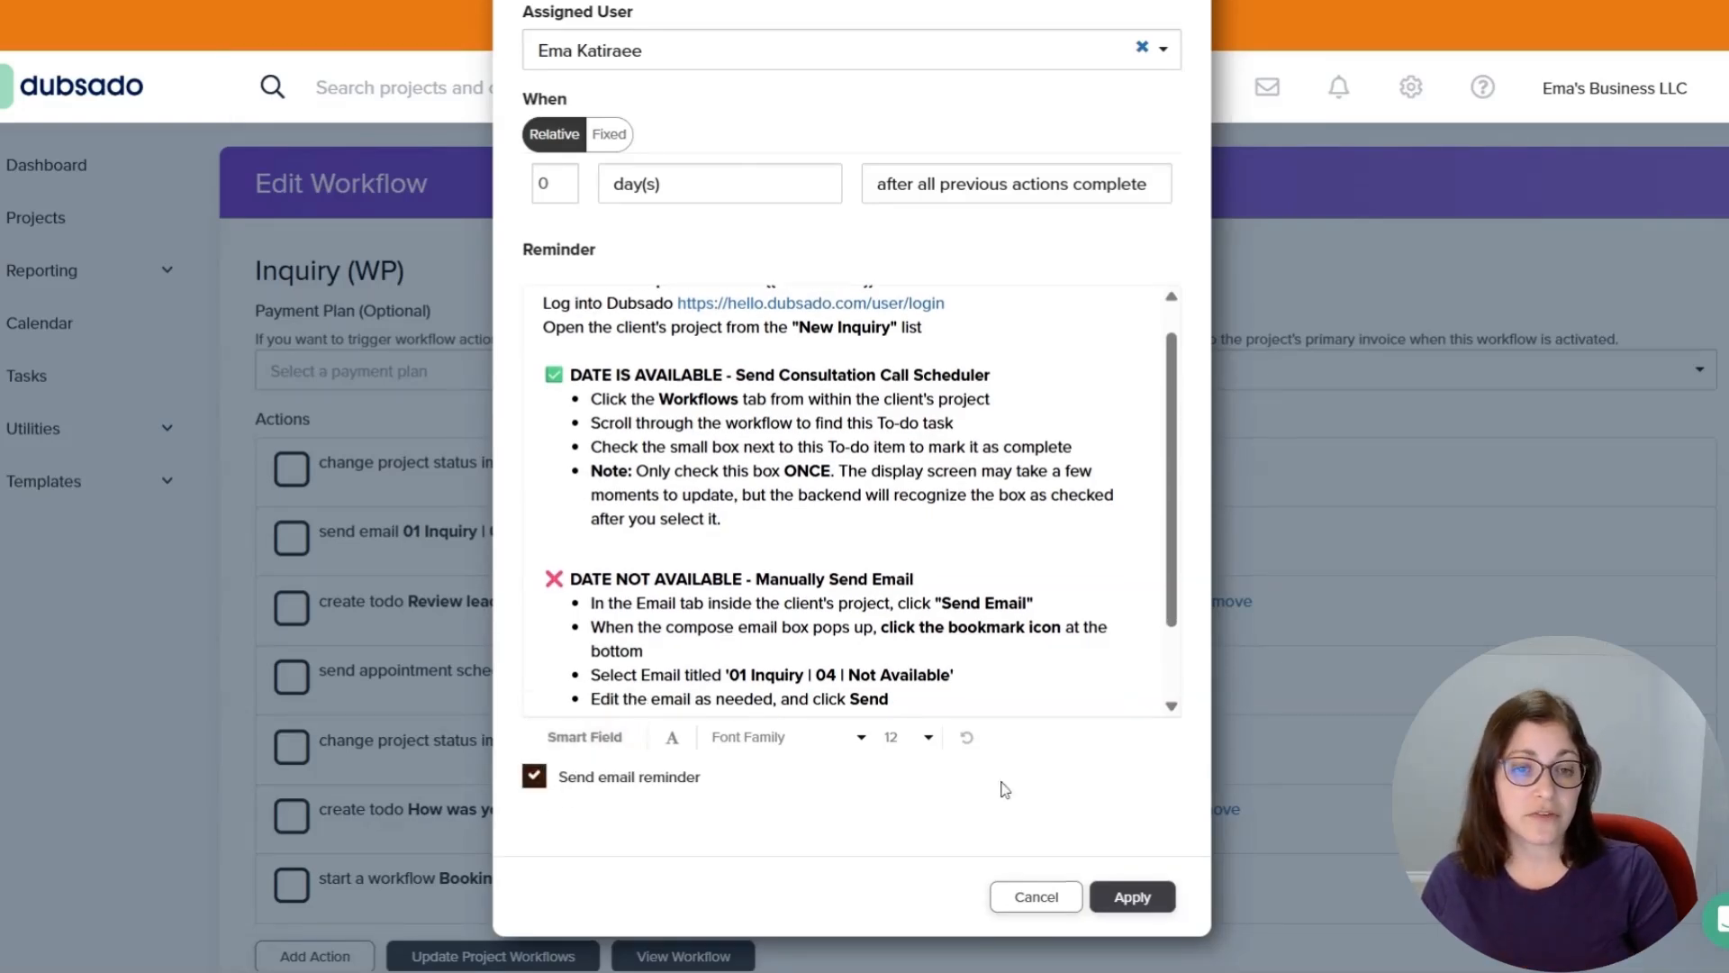
click(1132, 897)
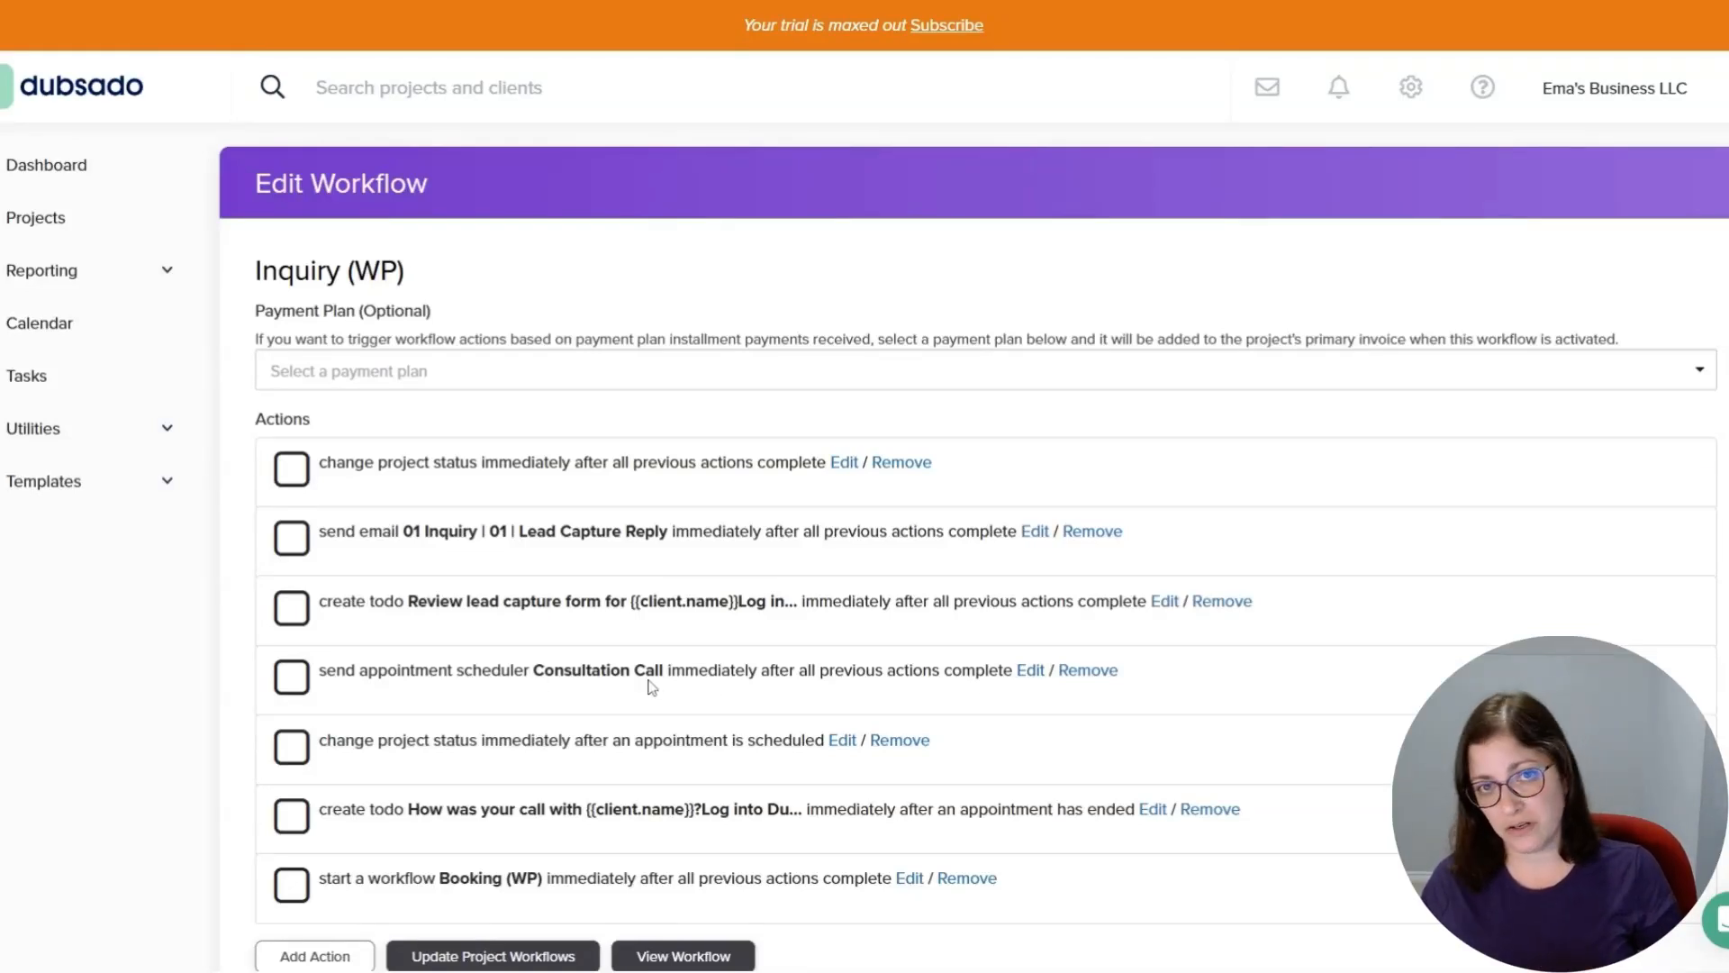
Open the Proposal Wedding Planner (WP) form in preview and scroll through its sections.
scroll(653, 685, down, 1)
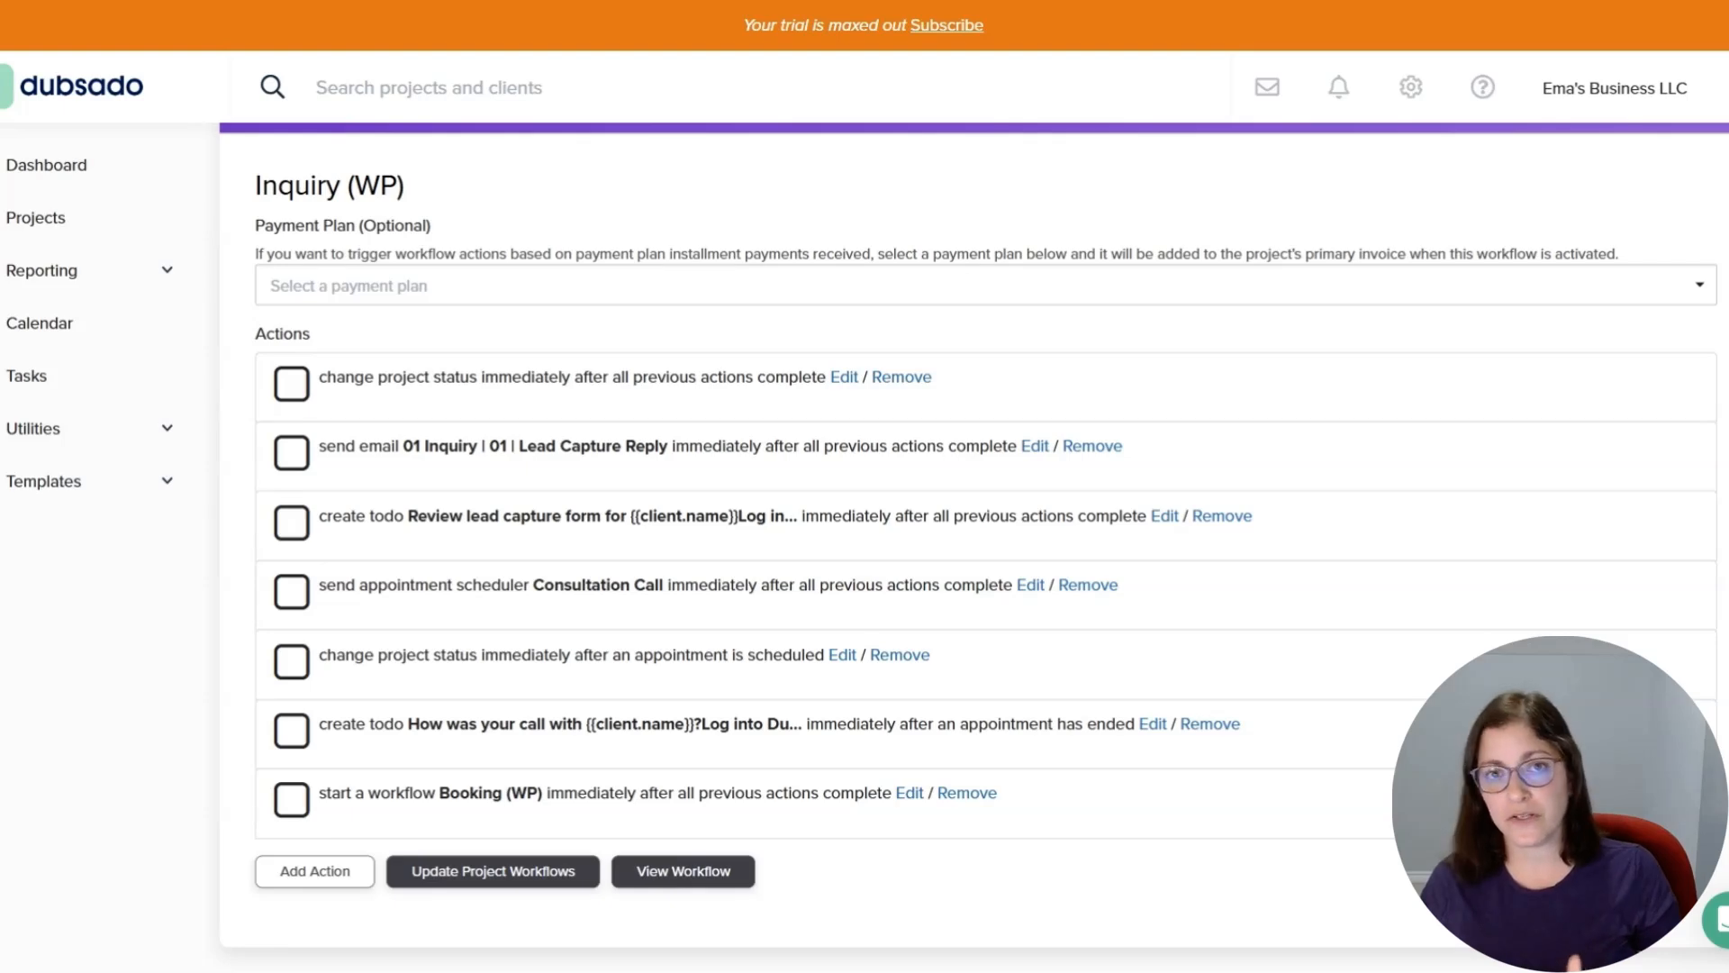
click(72, 500)
click(36, 586)
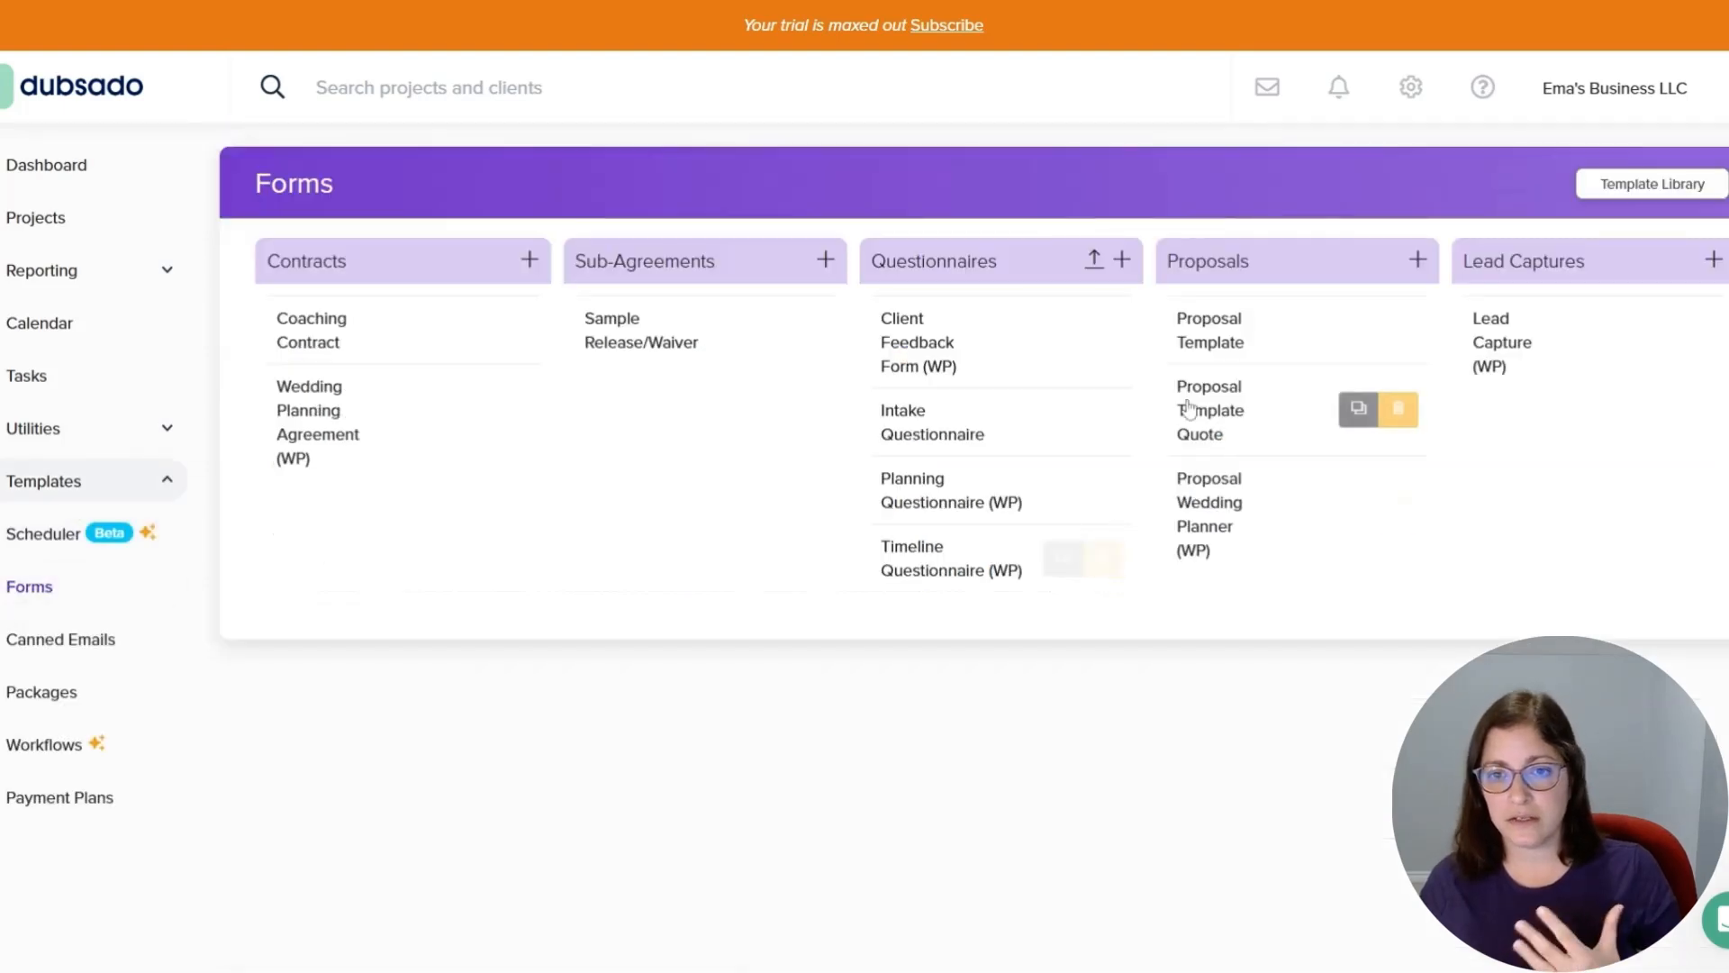
click(1223, 440)
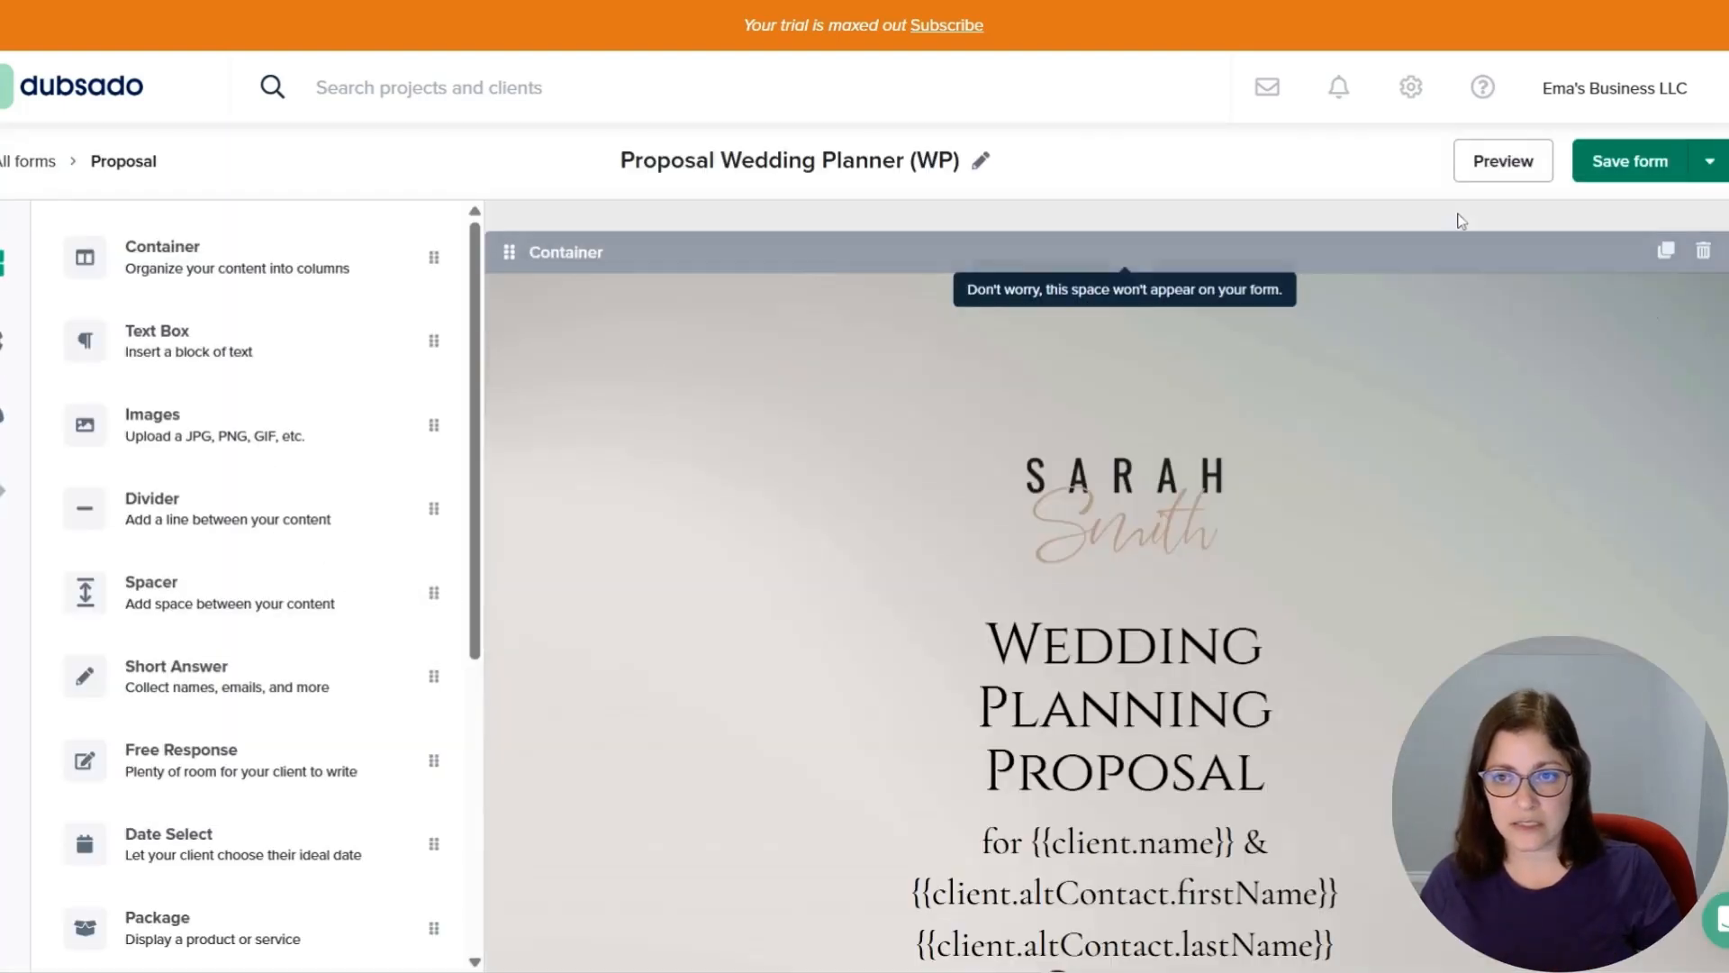
click(1502, 164)
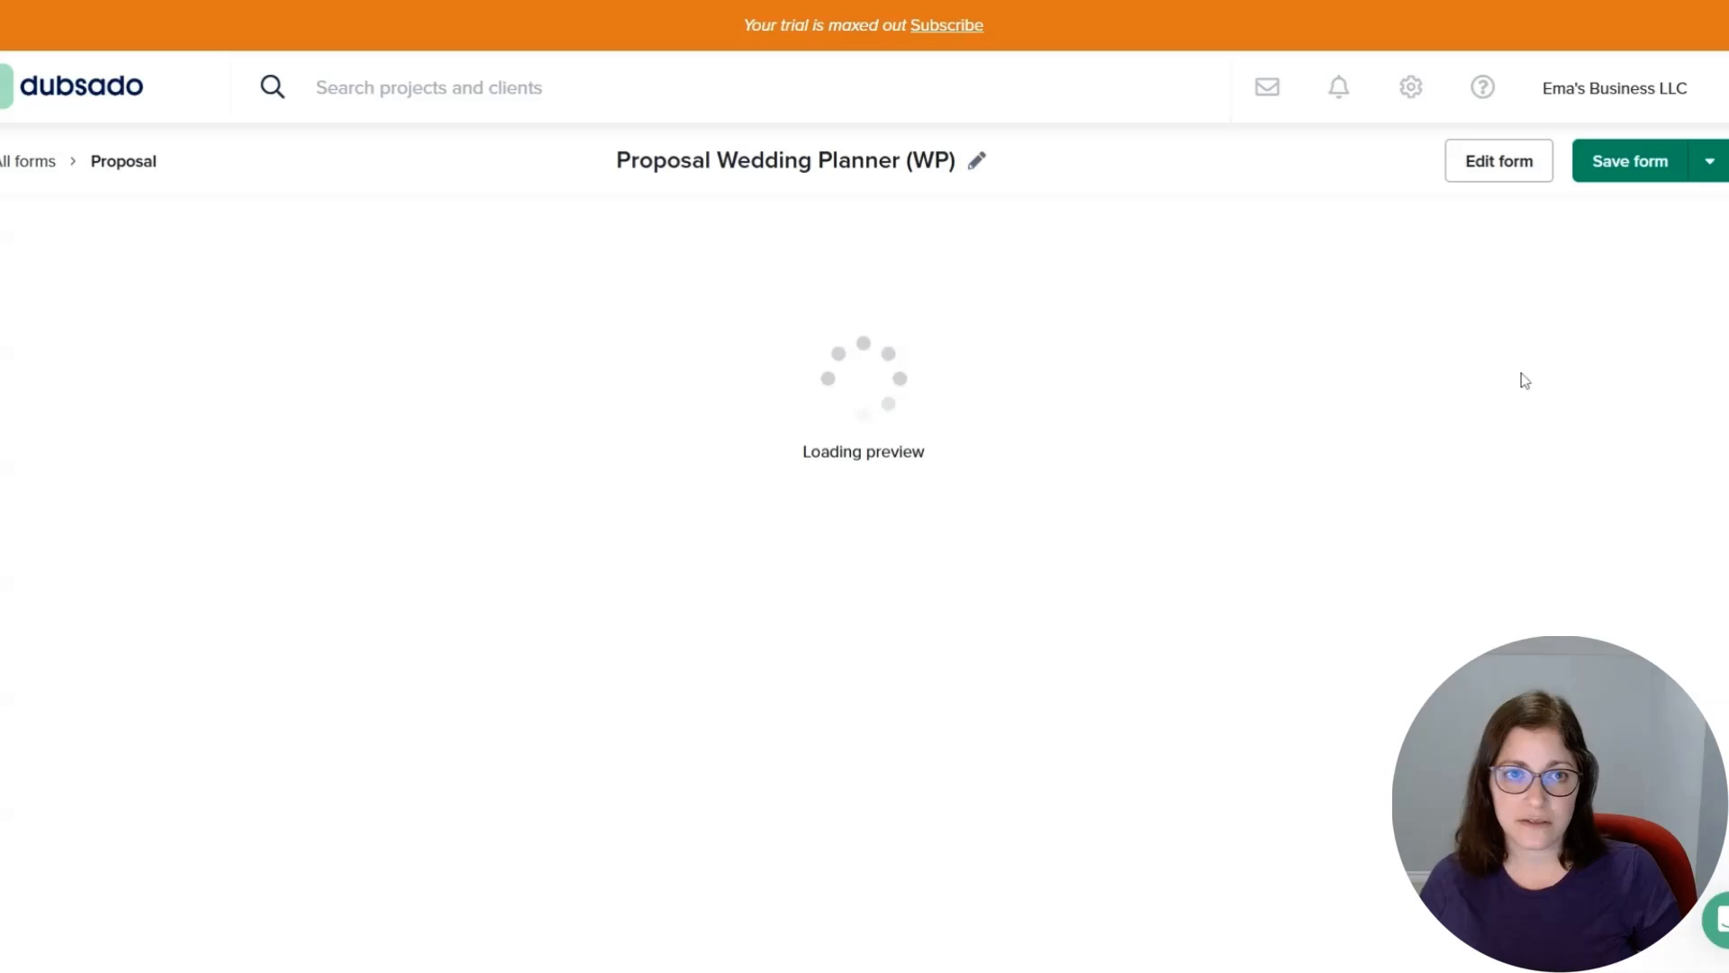
scroll(1069, 532, down, 4)
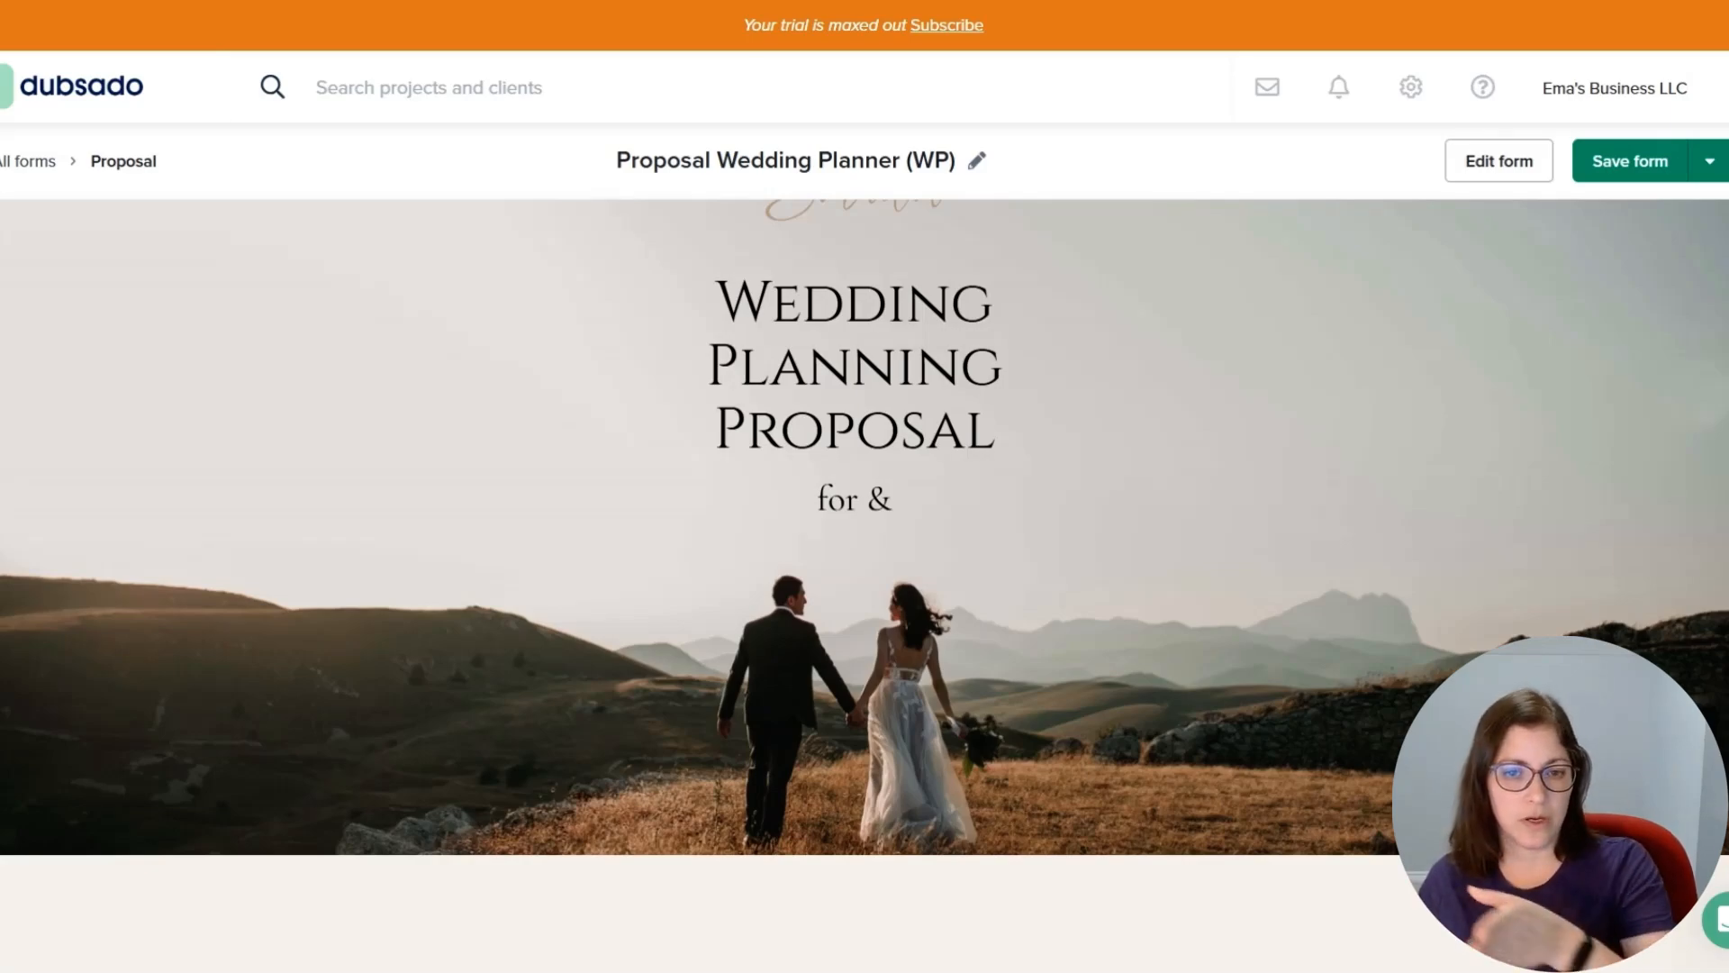
scroll(1031, 487, down, 5)
scroll(1033, 491, down, 15)
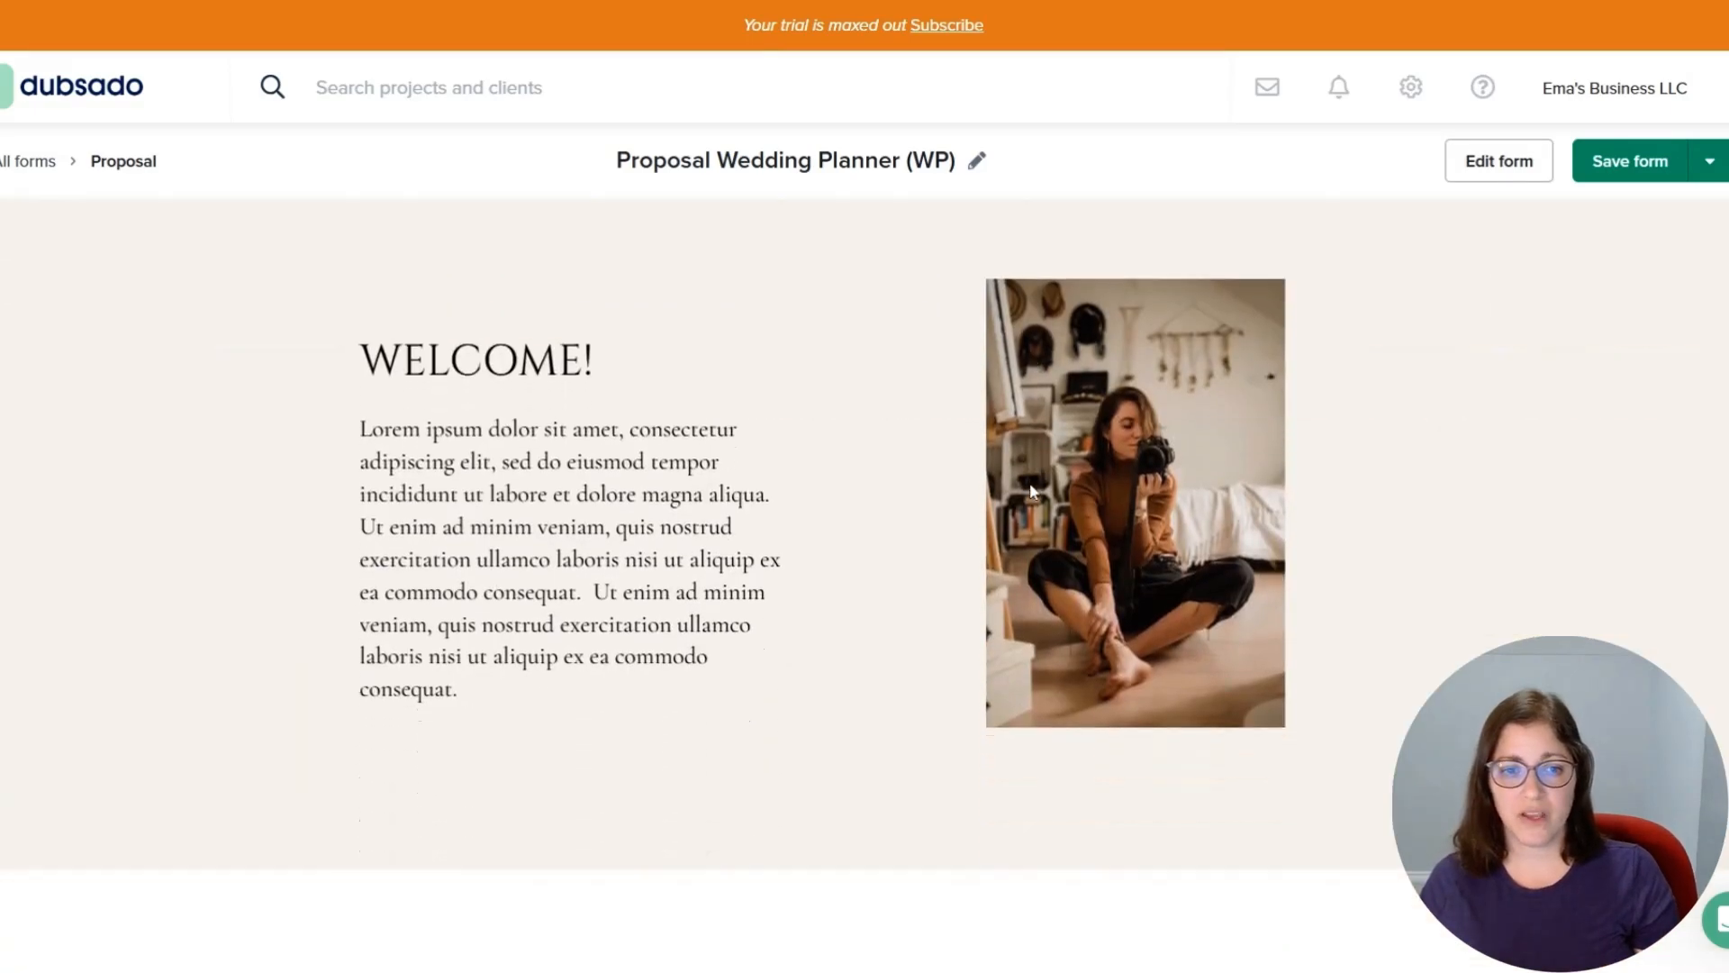
scroll(1045, 470, up, 12)
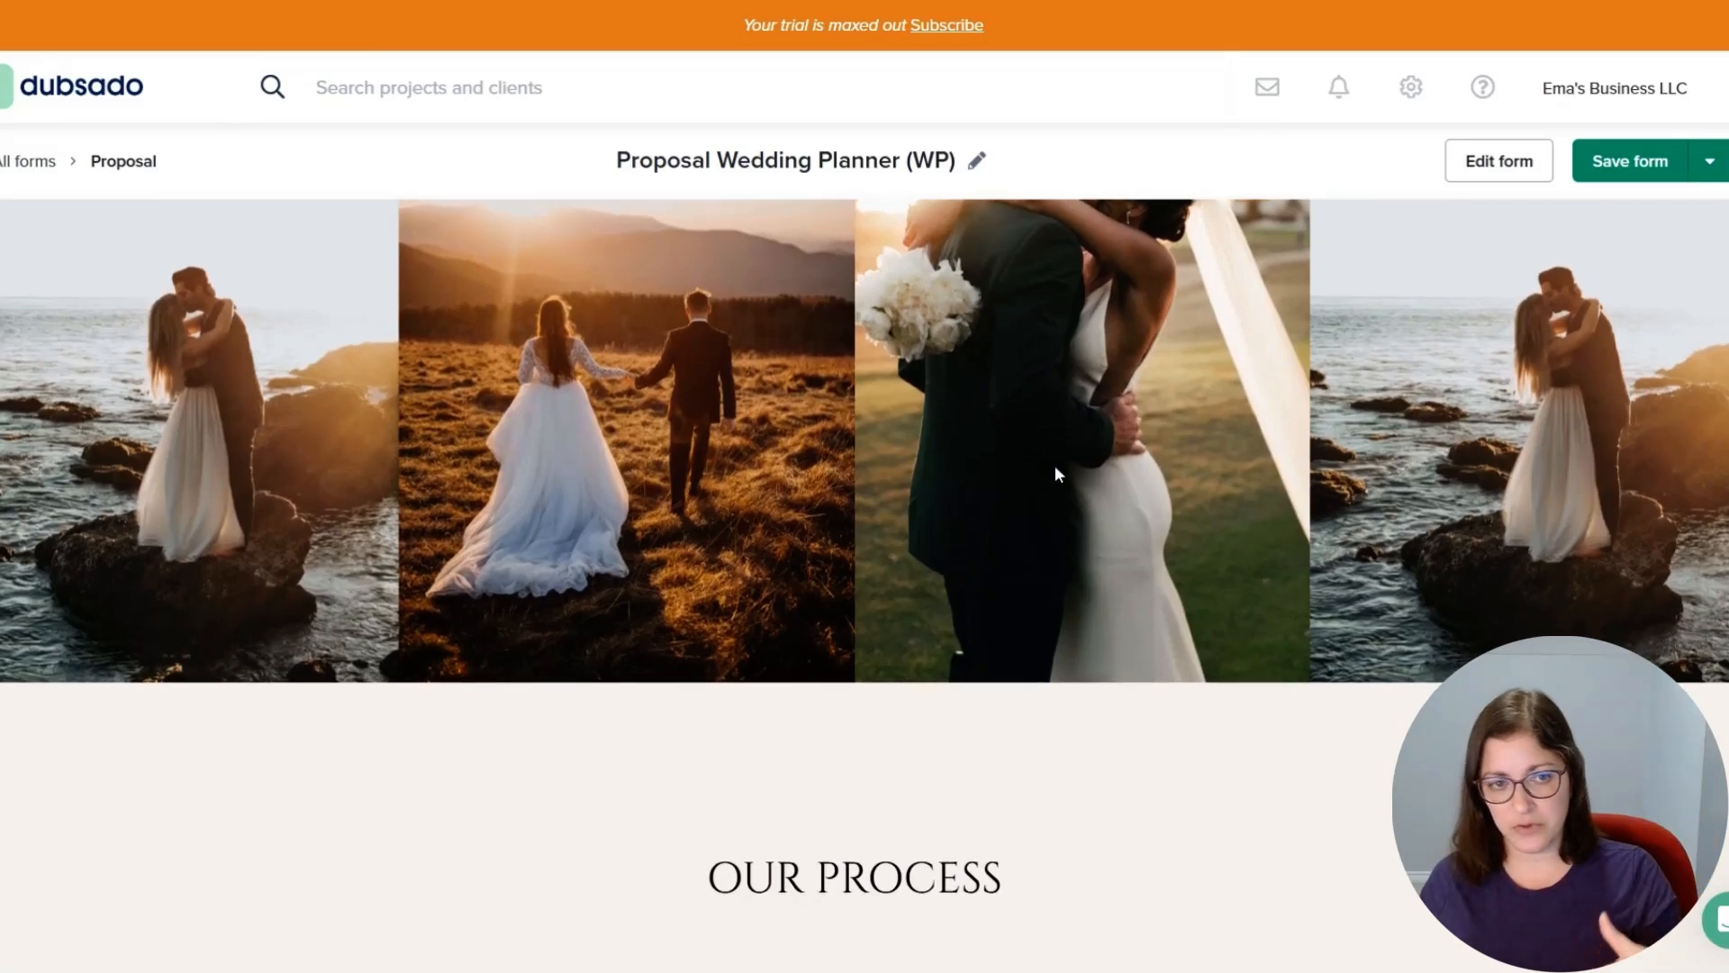
scroll(1057, 465, down, 15)
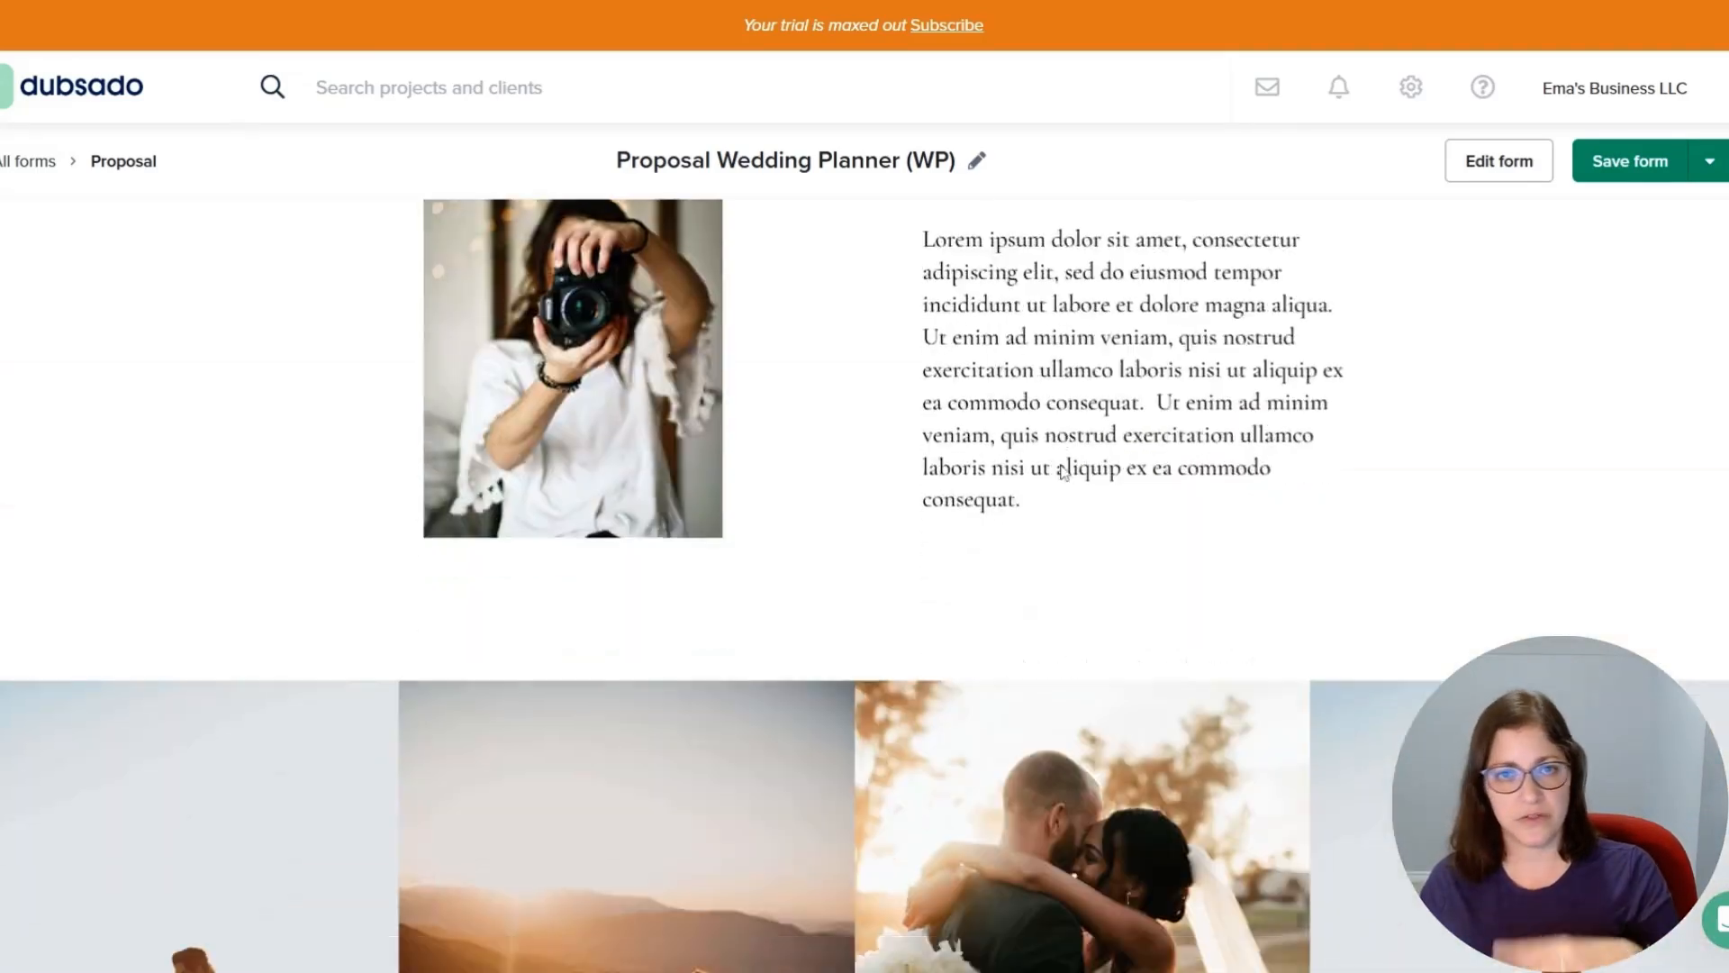
Scroll through the Proposal Wedding Planner (WP) preview sections, then open the form editor's settings to review the proposal options.
scroll(1066, 466, down, 12)
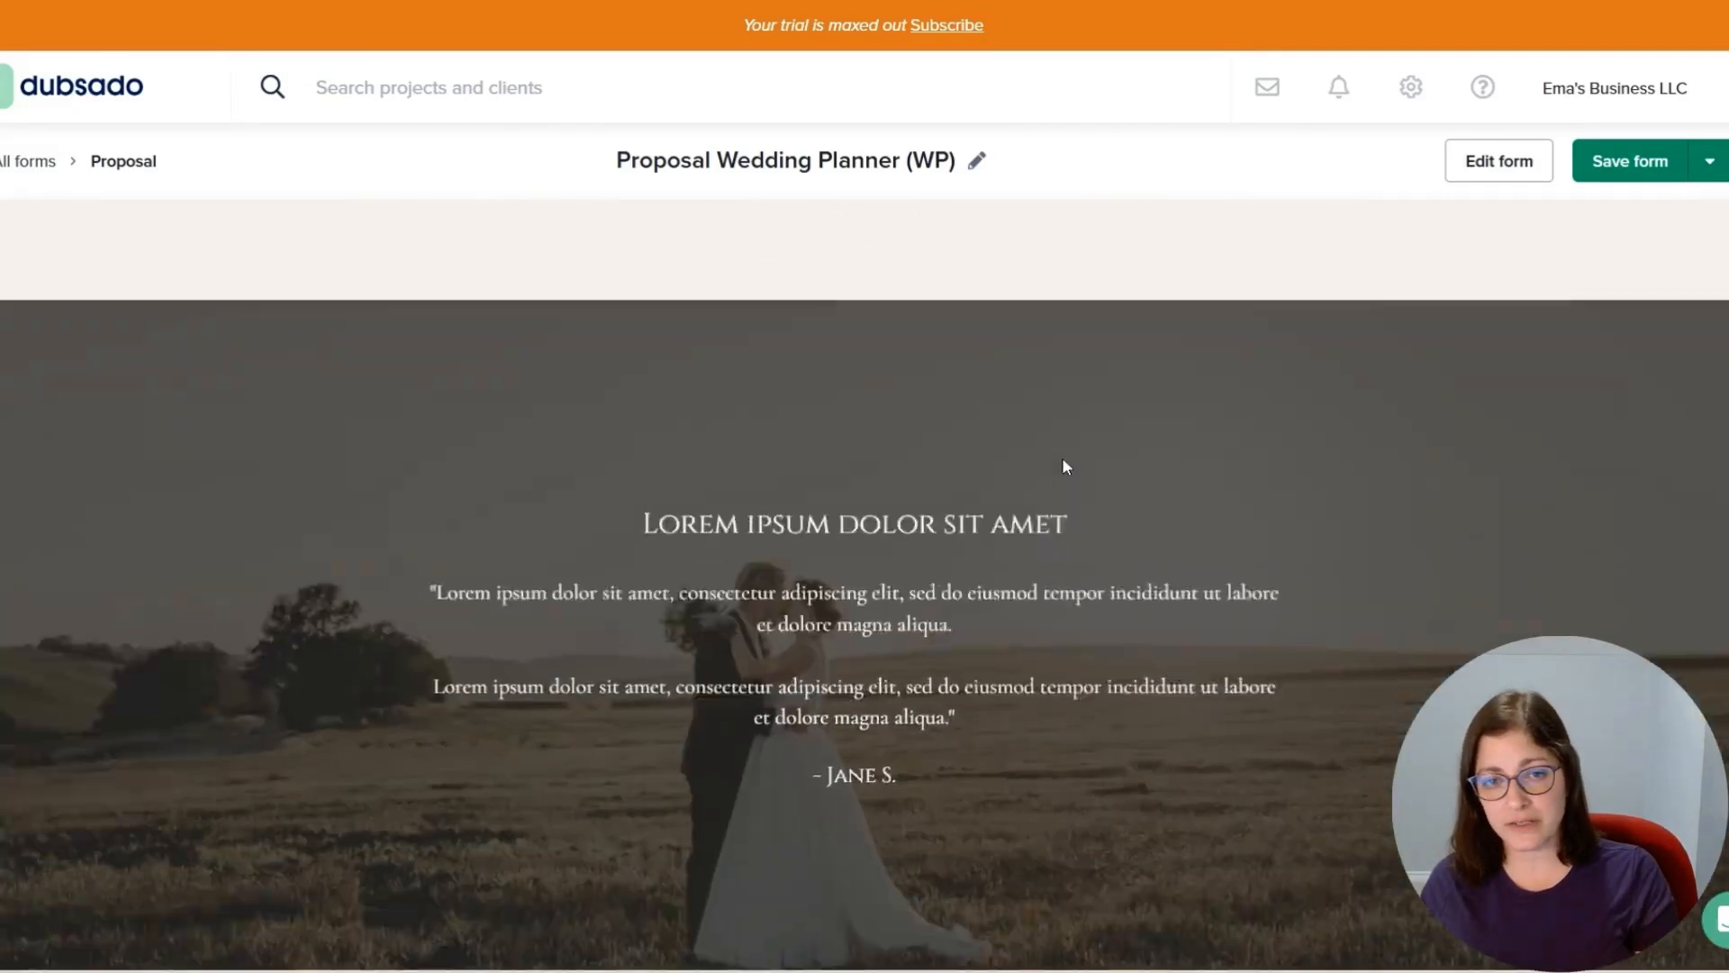
scroll(1066, 466, up, 5)
scroll(942, 342, down, 15)
scroll(865, 586, down, 5)
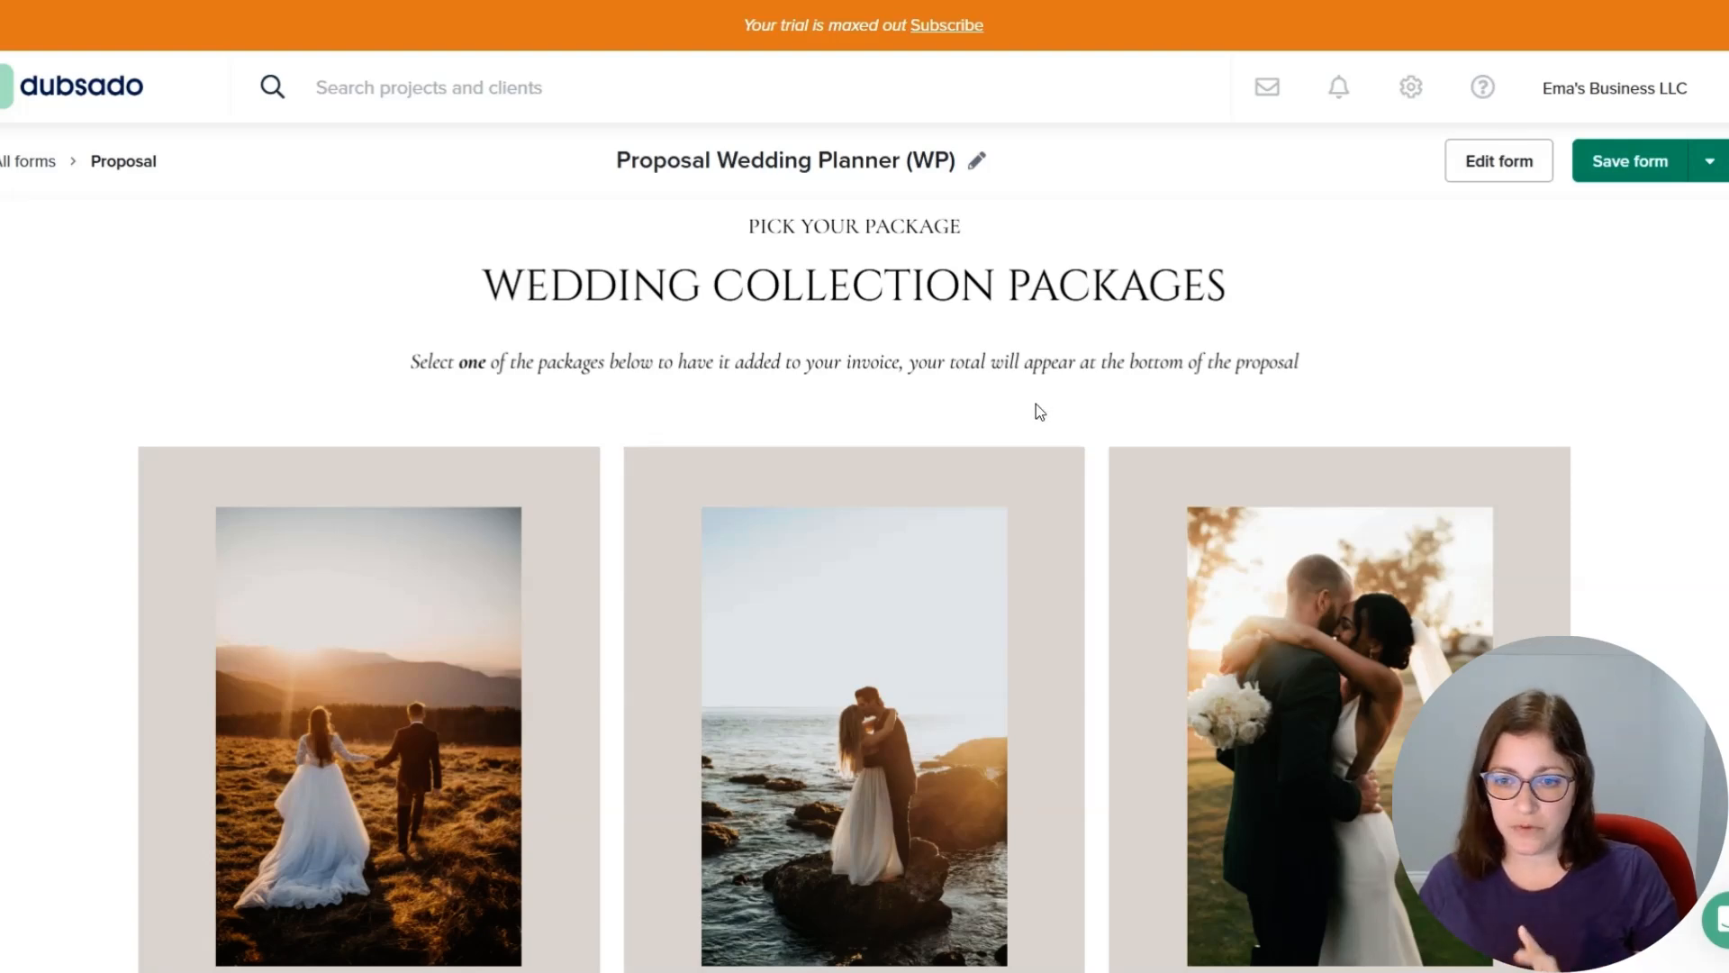
scroll(1052, 414, down, 8)
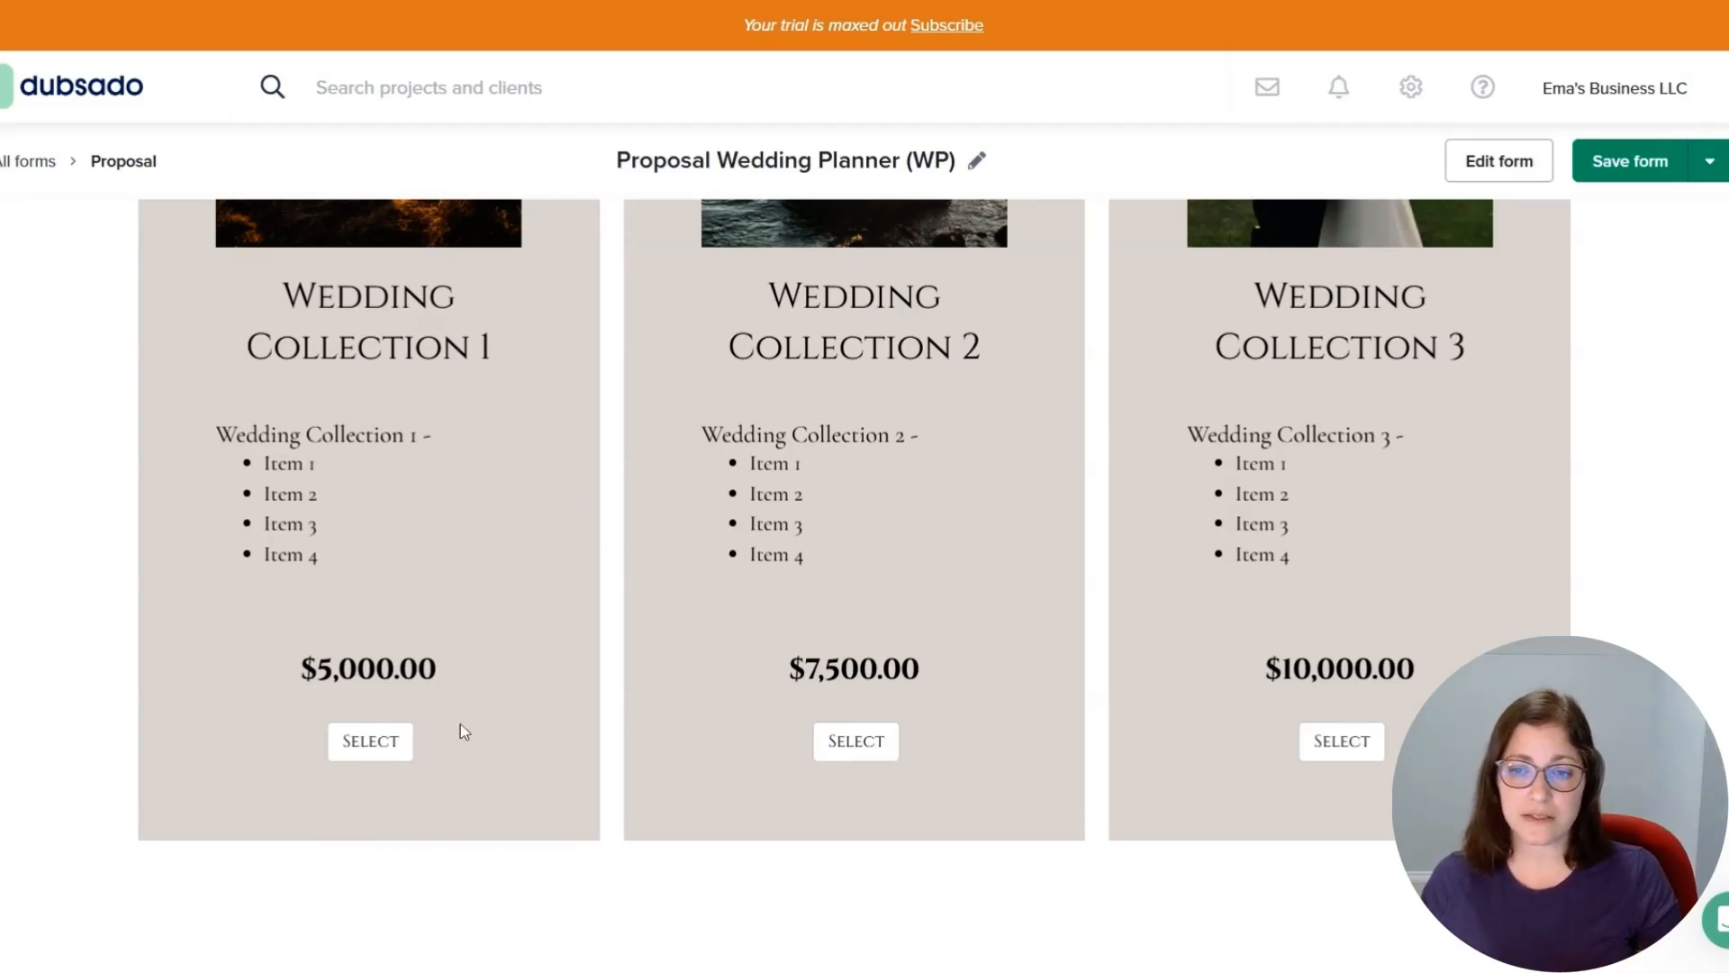
scroll(1521, 538, down, 6)
scroll(1521, 537, down, 7)
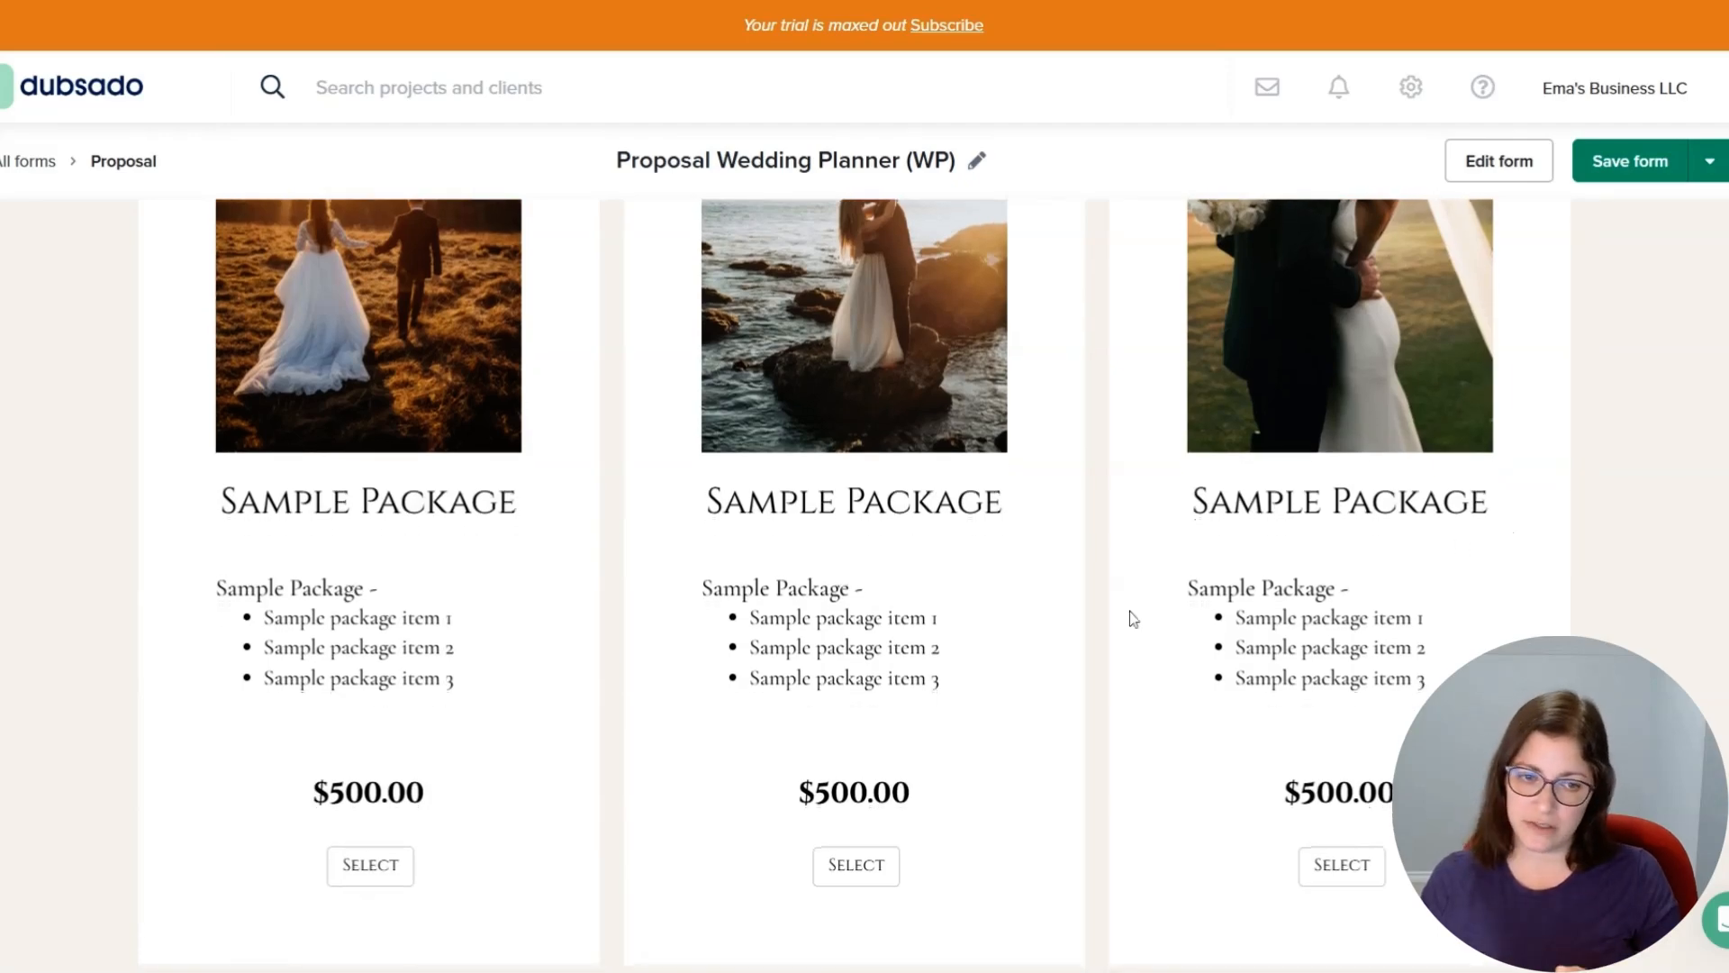
scroll(1132, 618, down, 10)
scroll(1132, 618, down, 20)
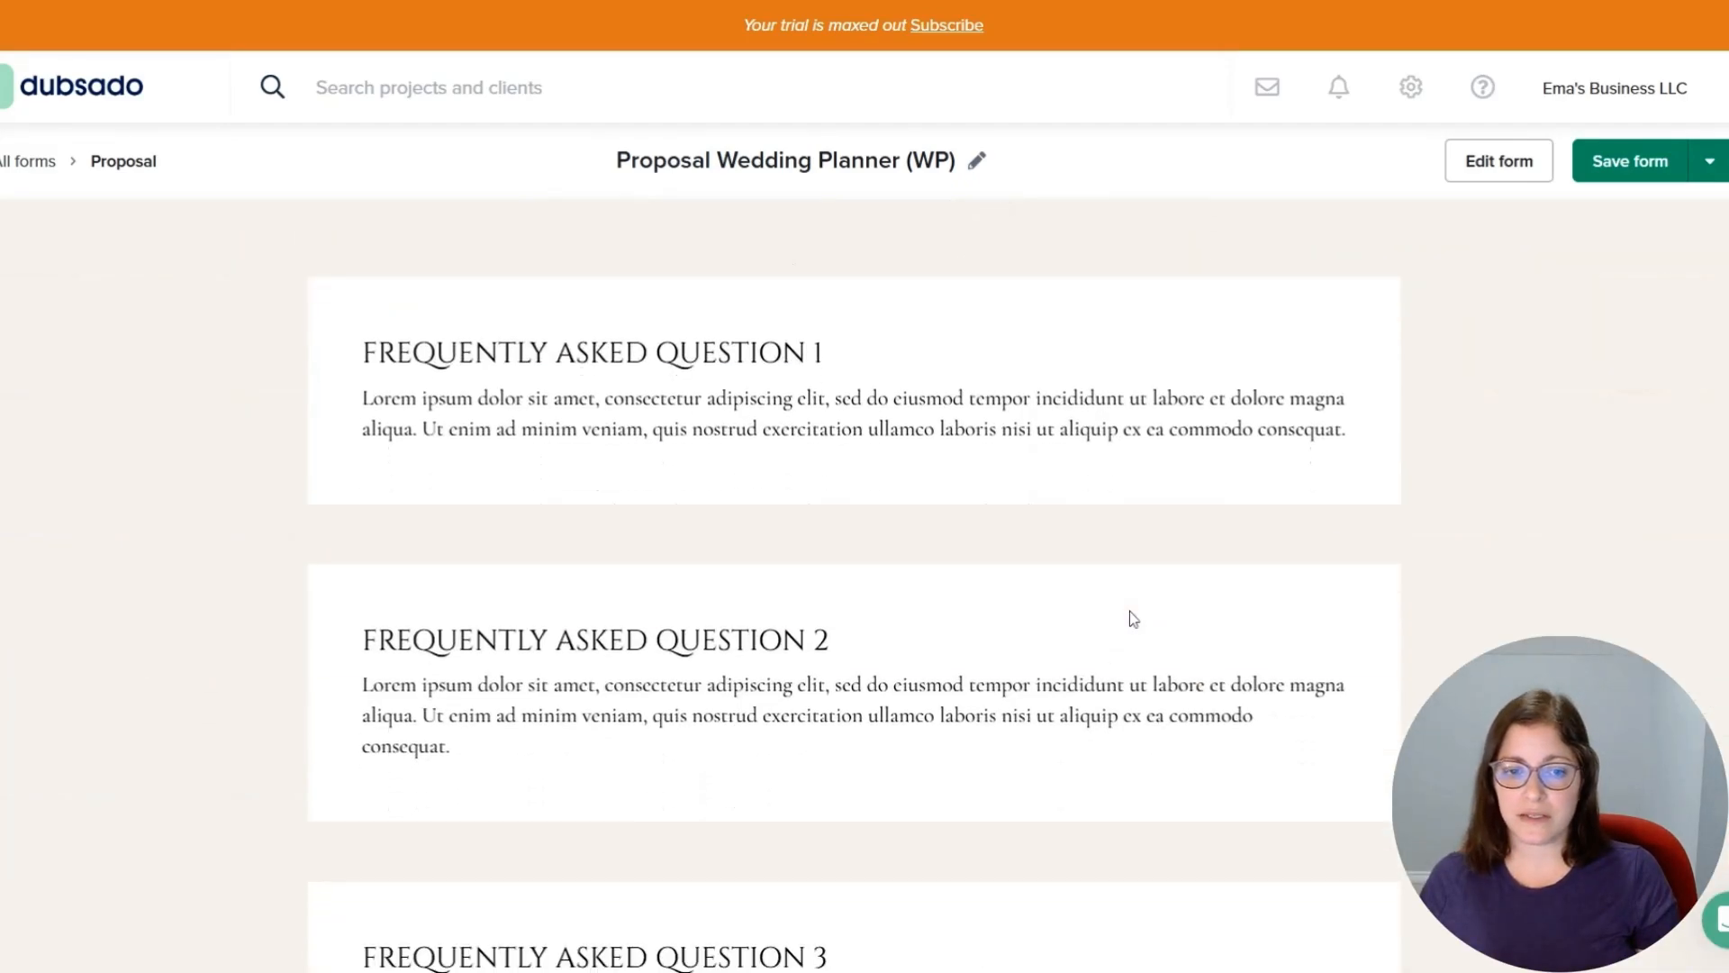
scroll(1126, 616, up, 3)
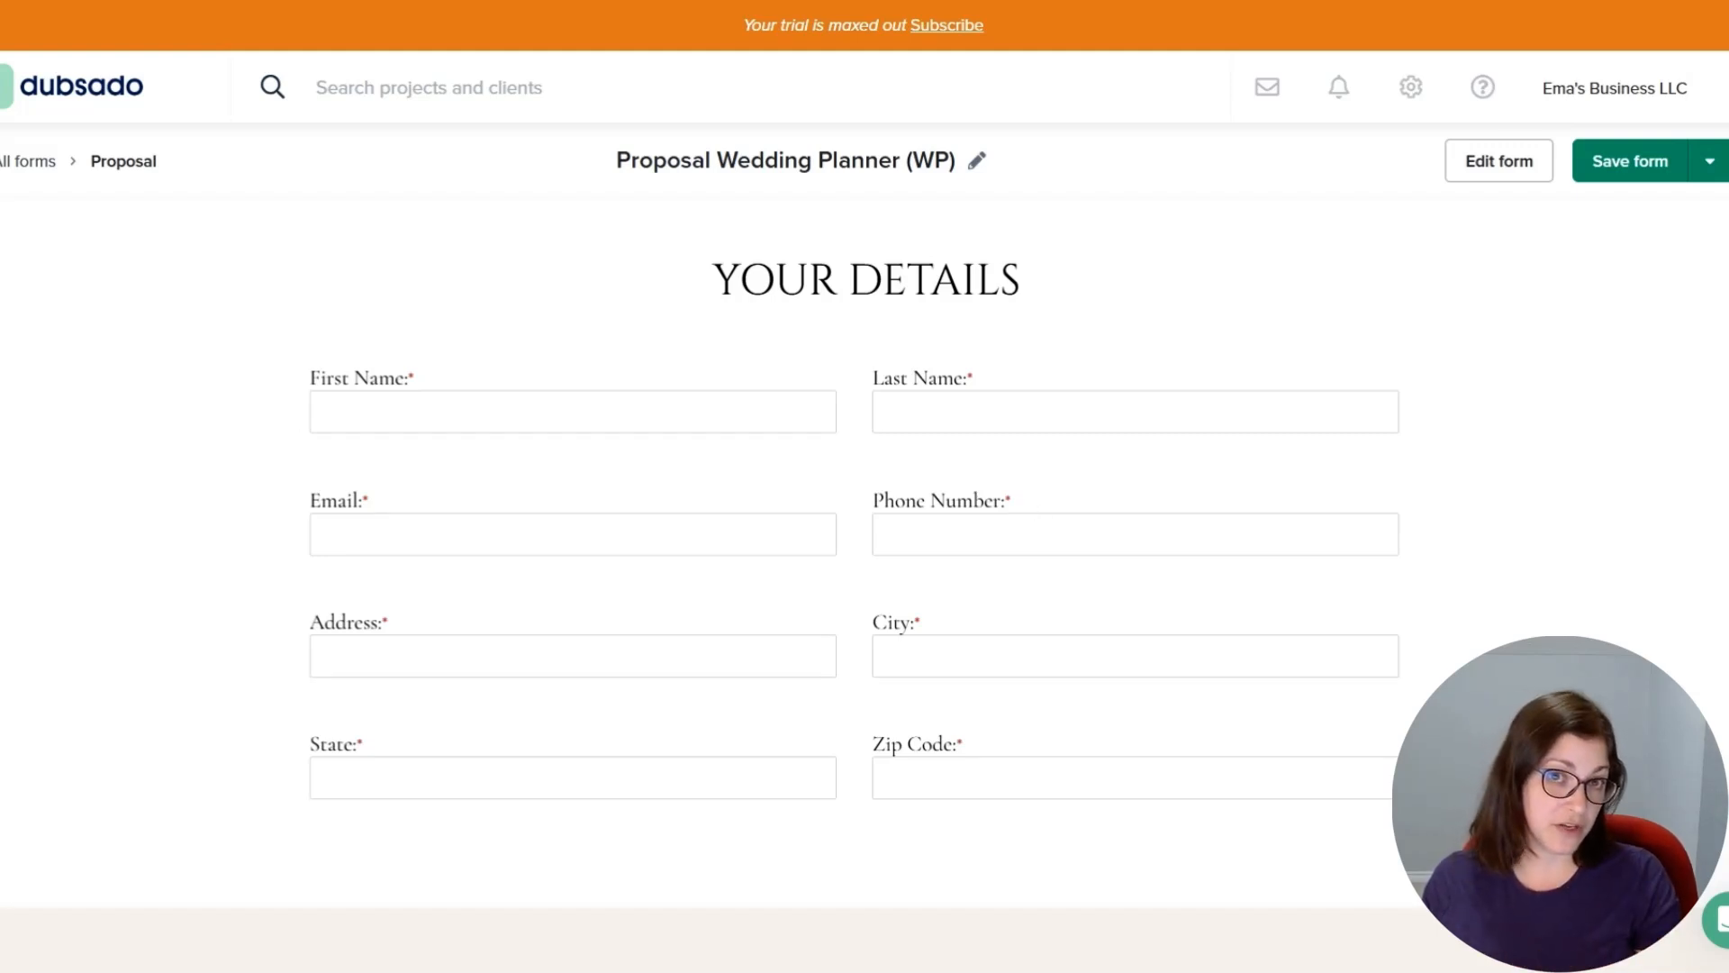
scroll(1018, 490, down, 10)
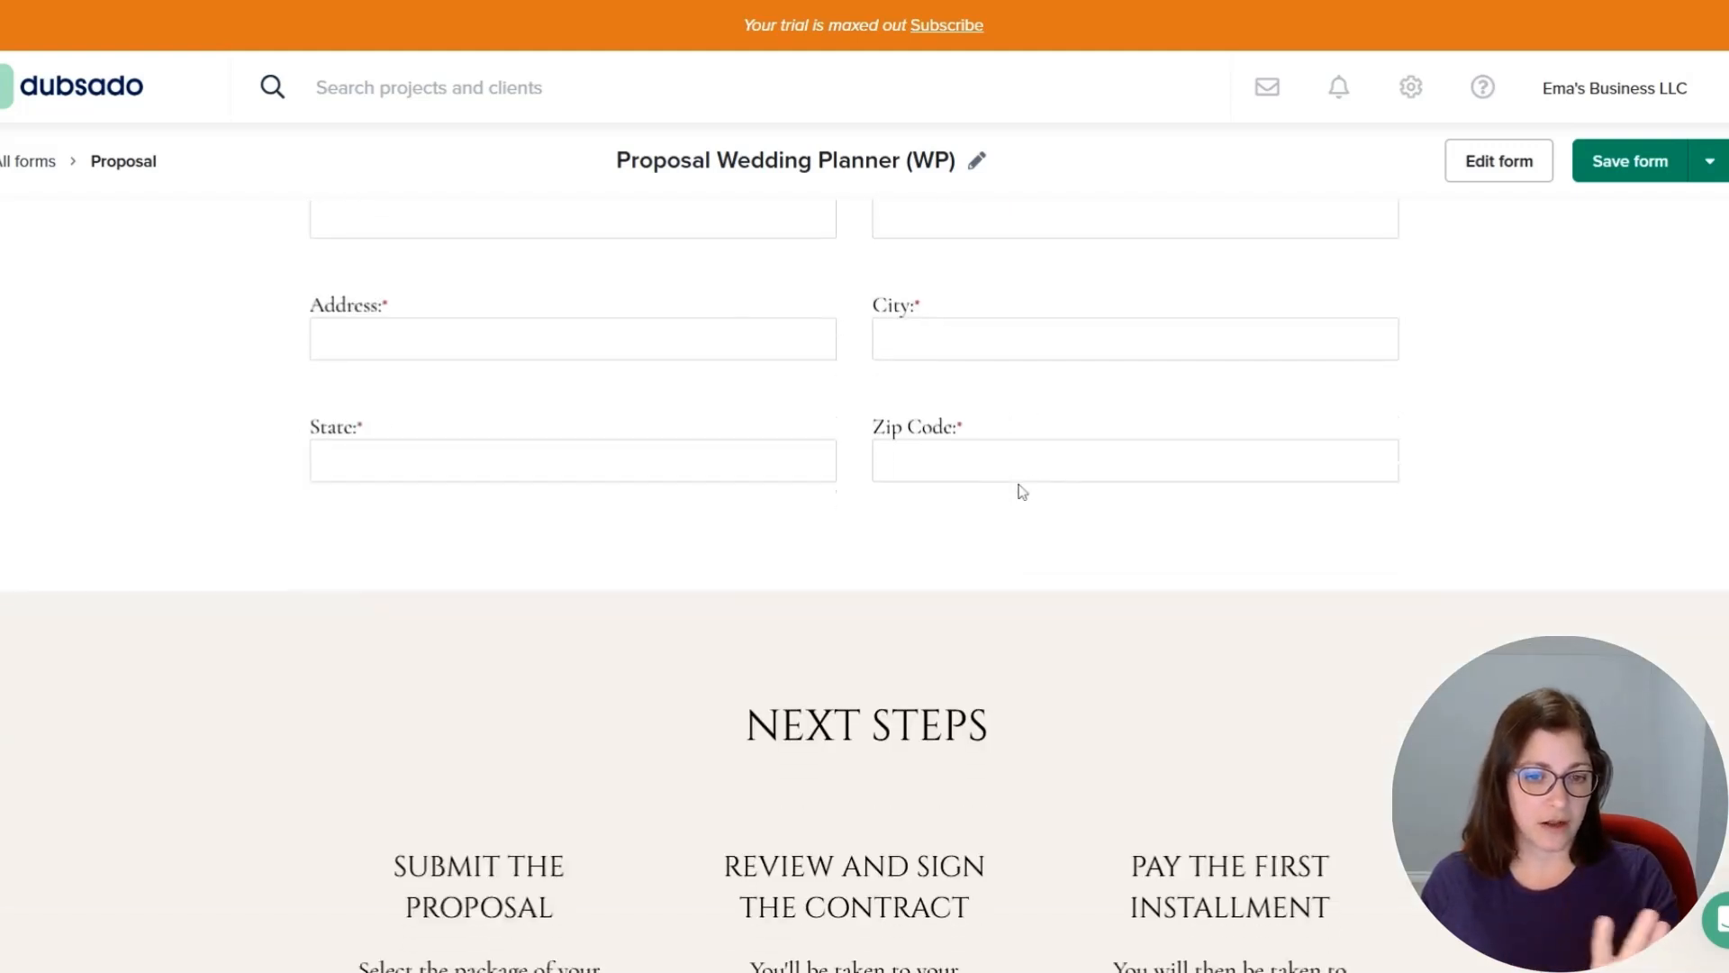
scroll(1023, 490, down, 5)
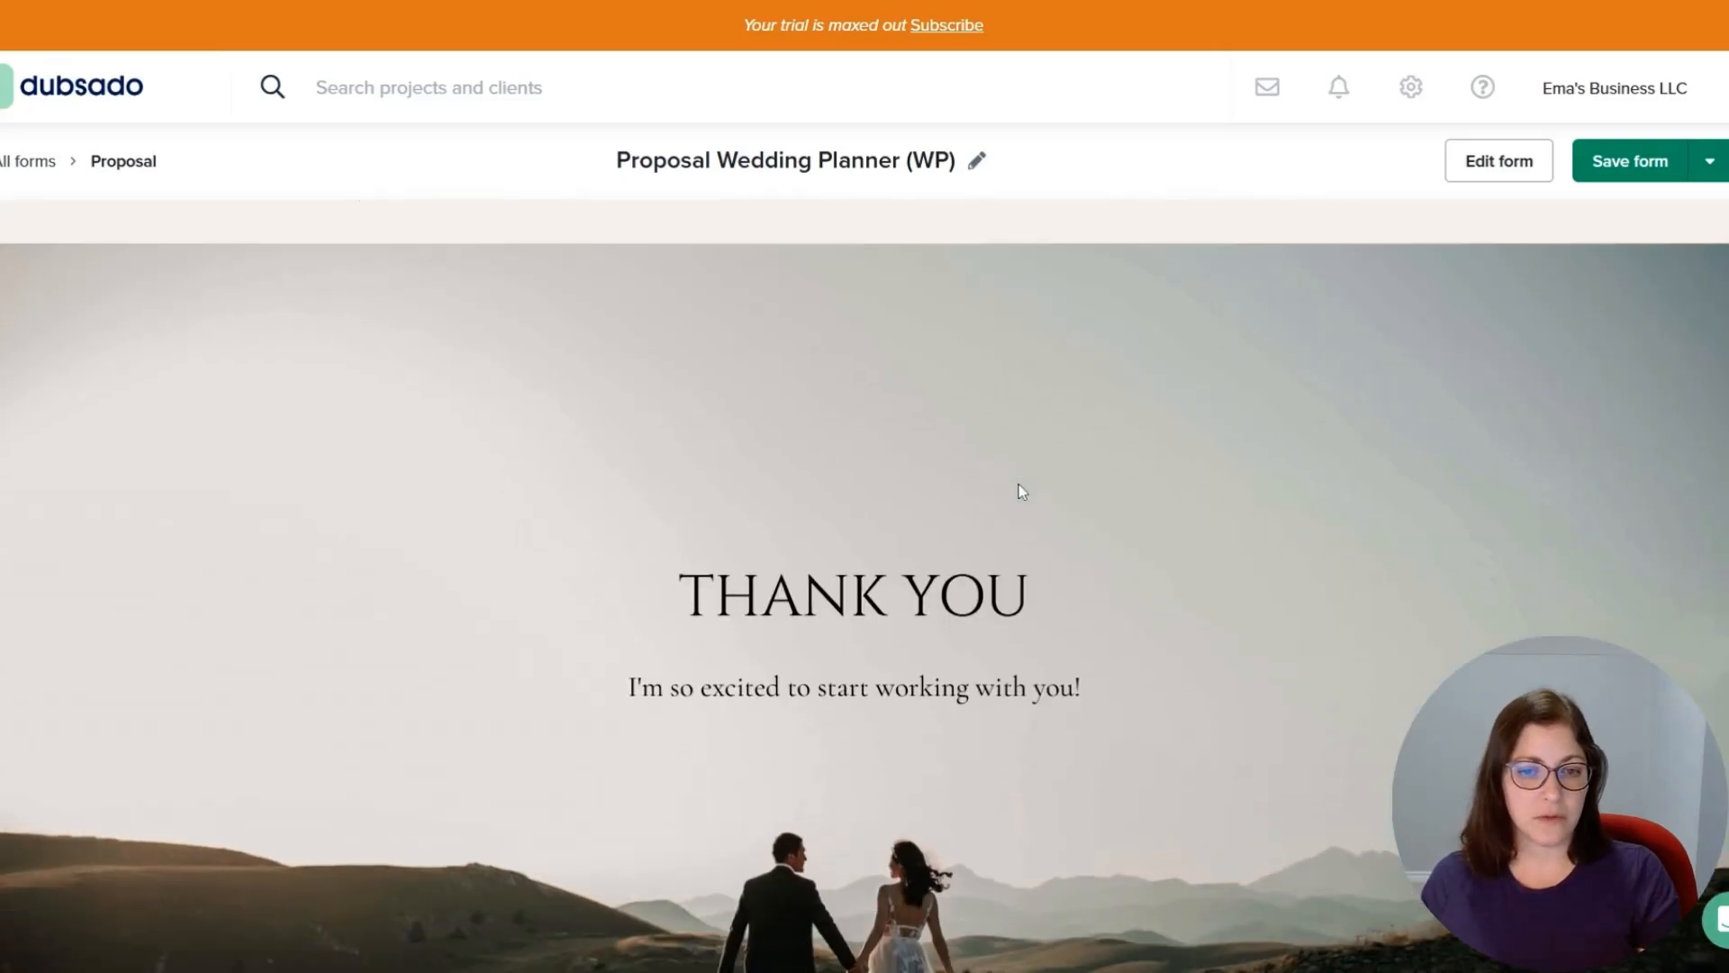
scroll(1022, 491, up, 10)
scroll(1061, 496, up, 20)
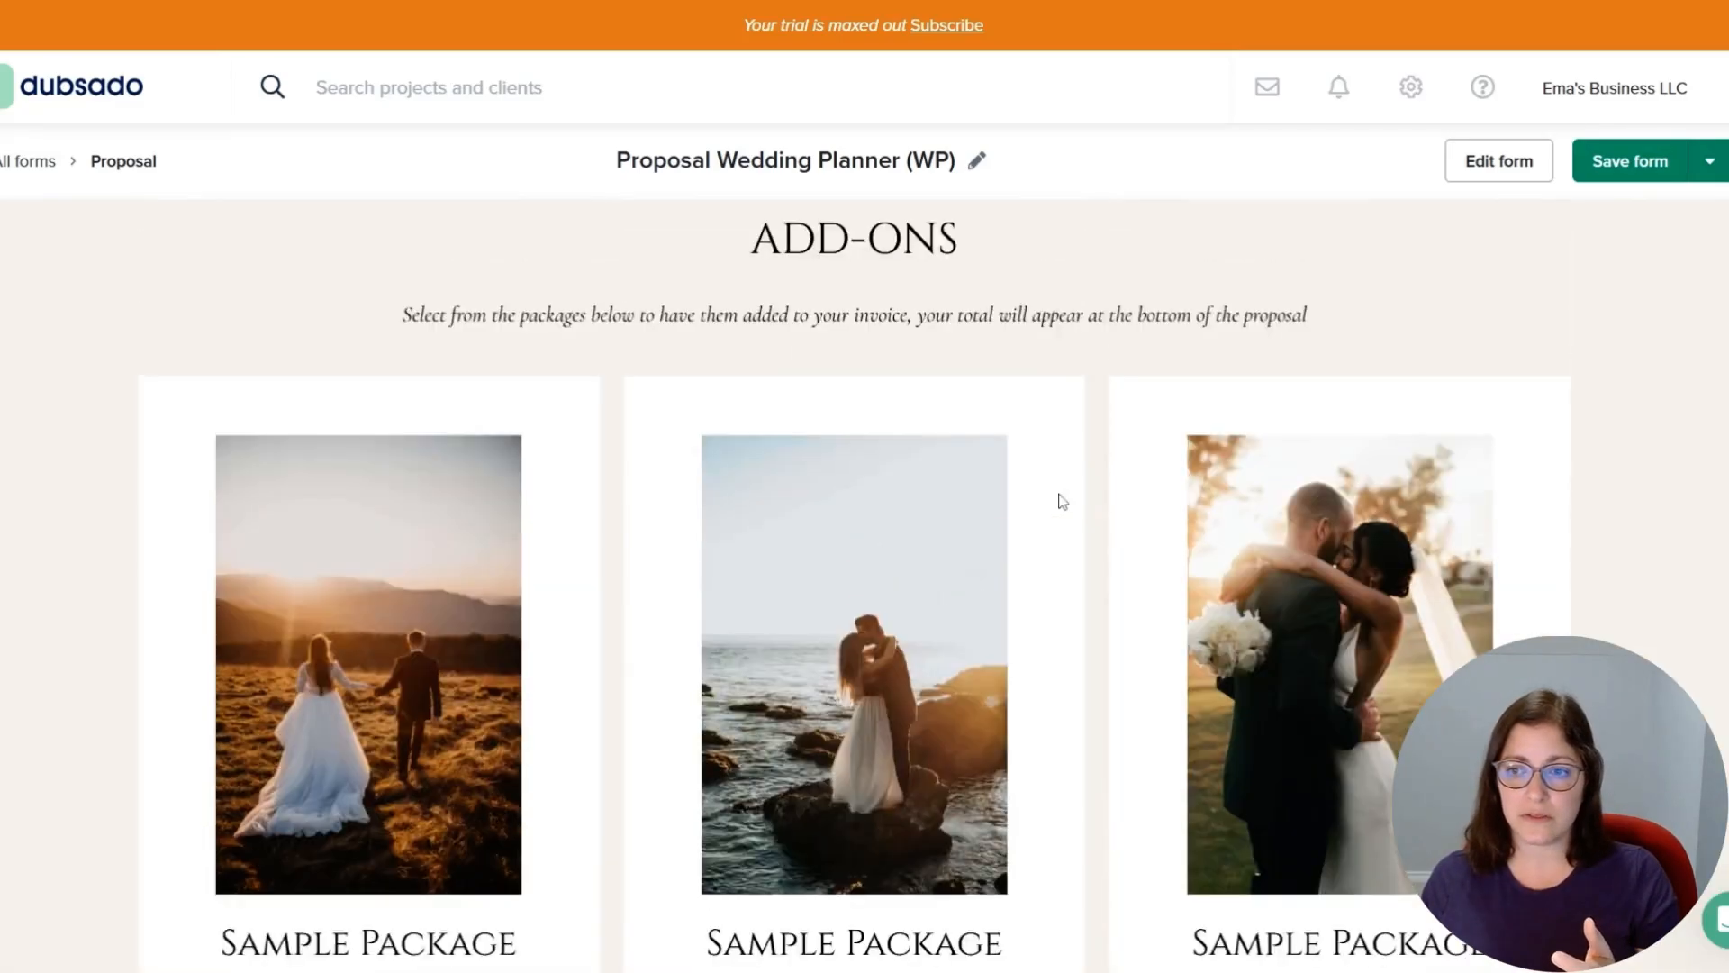
scroll(1070, 494, up, 15)
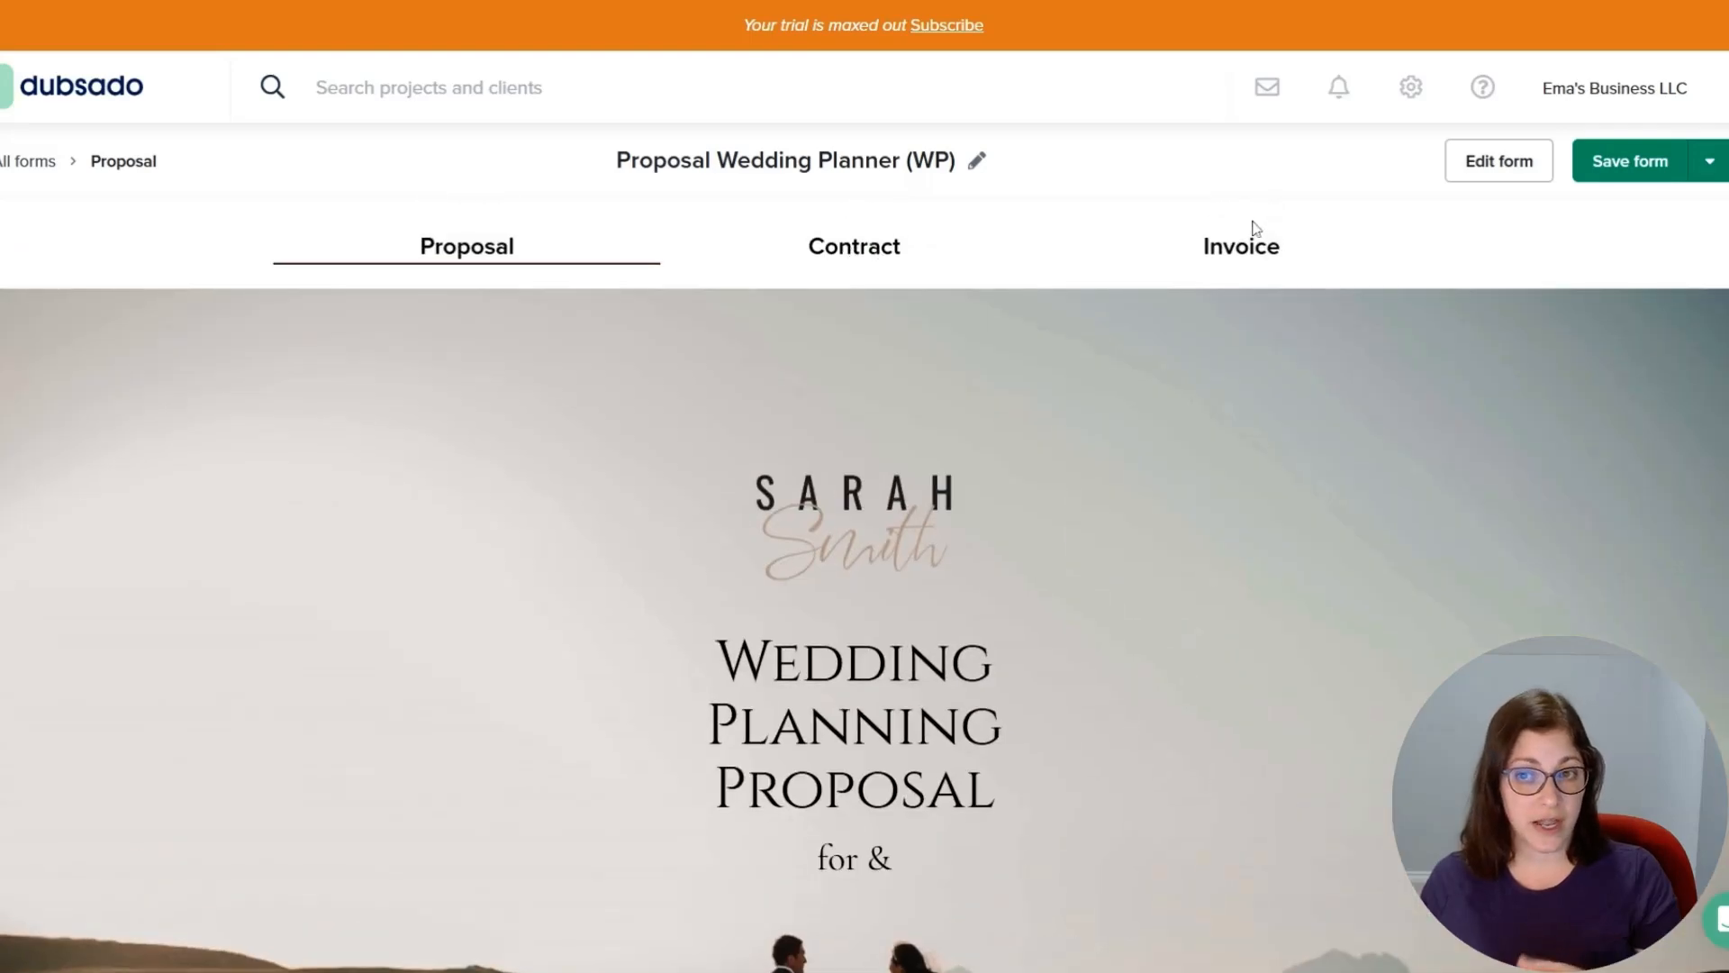
click(1494, 170)
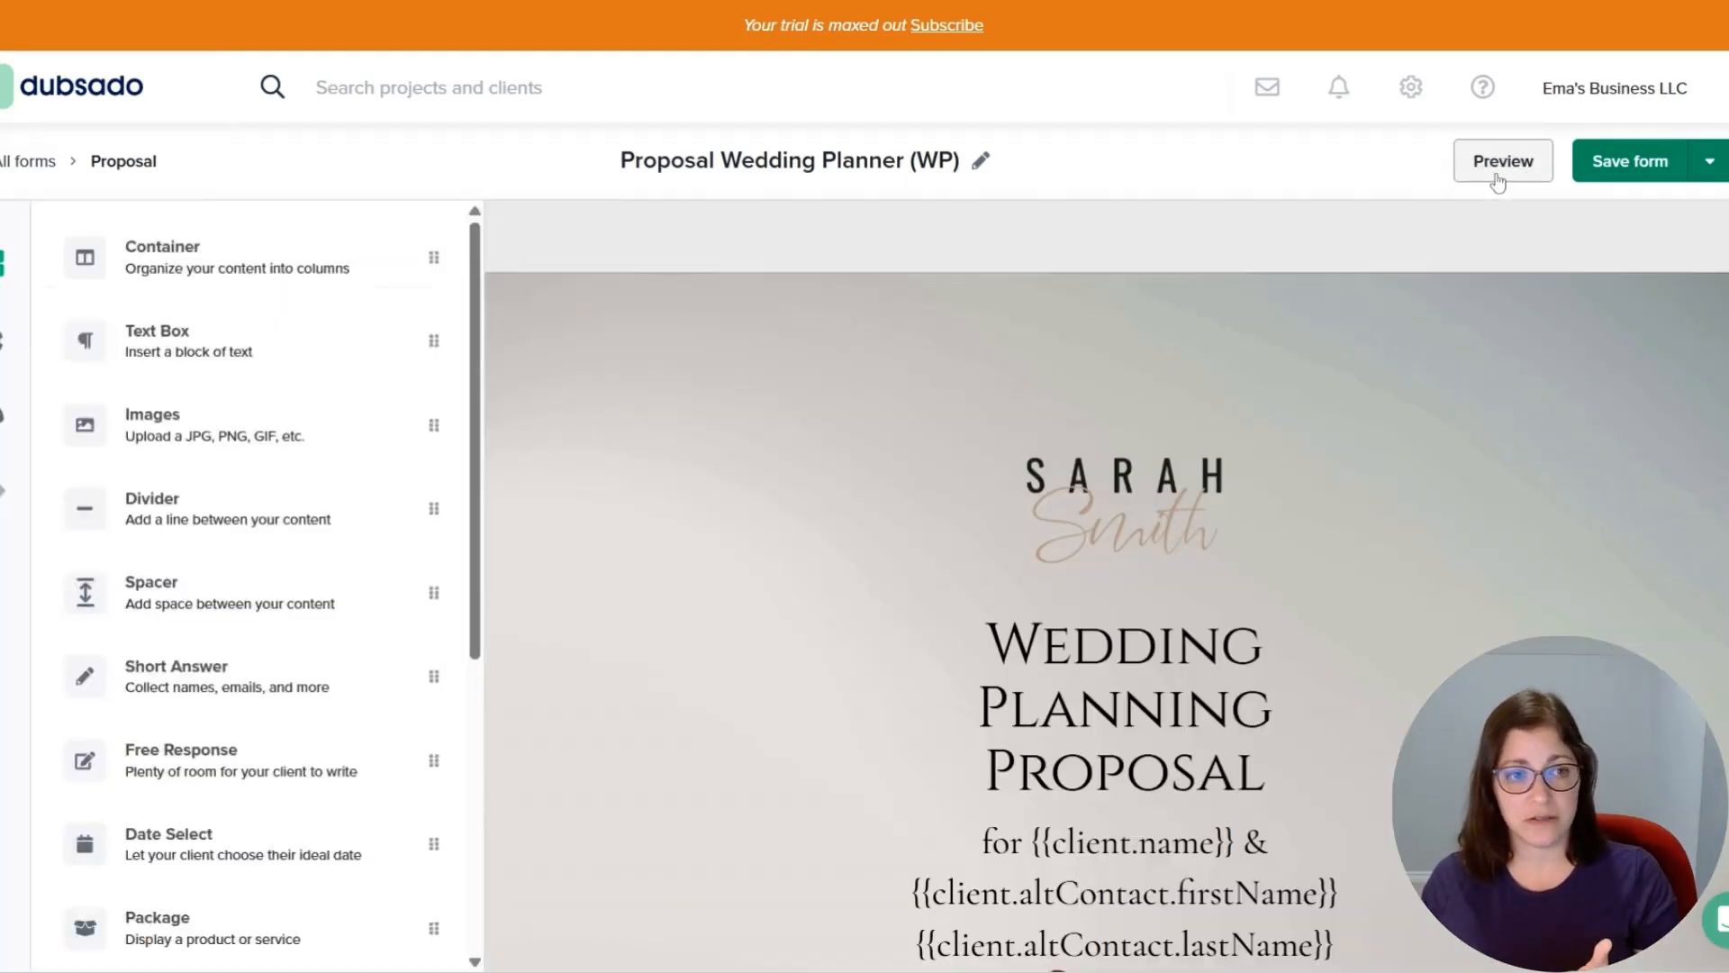
click(2, 360)
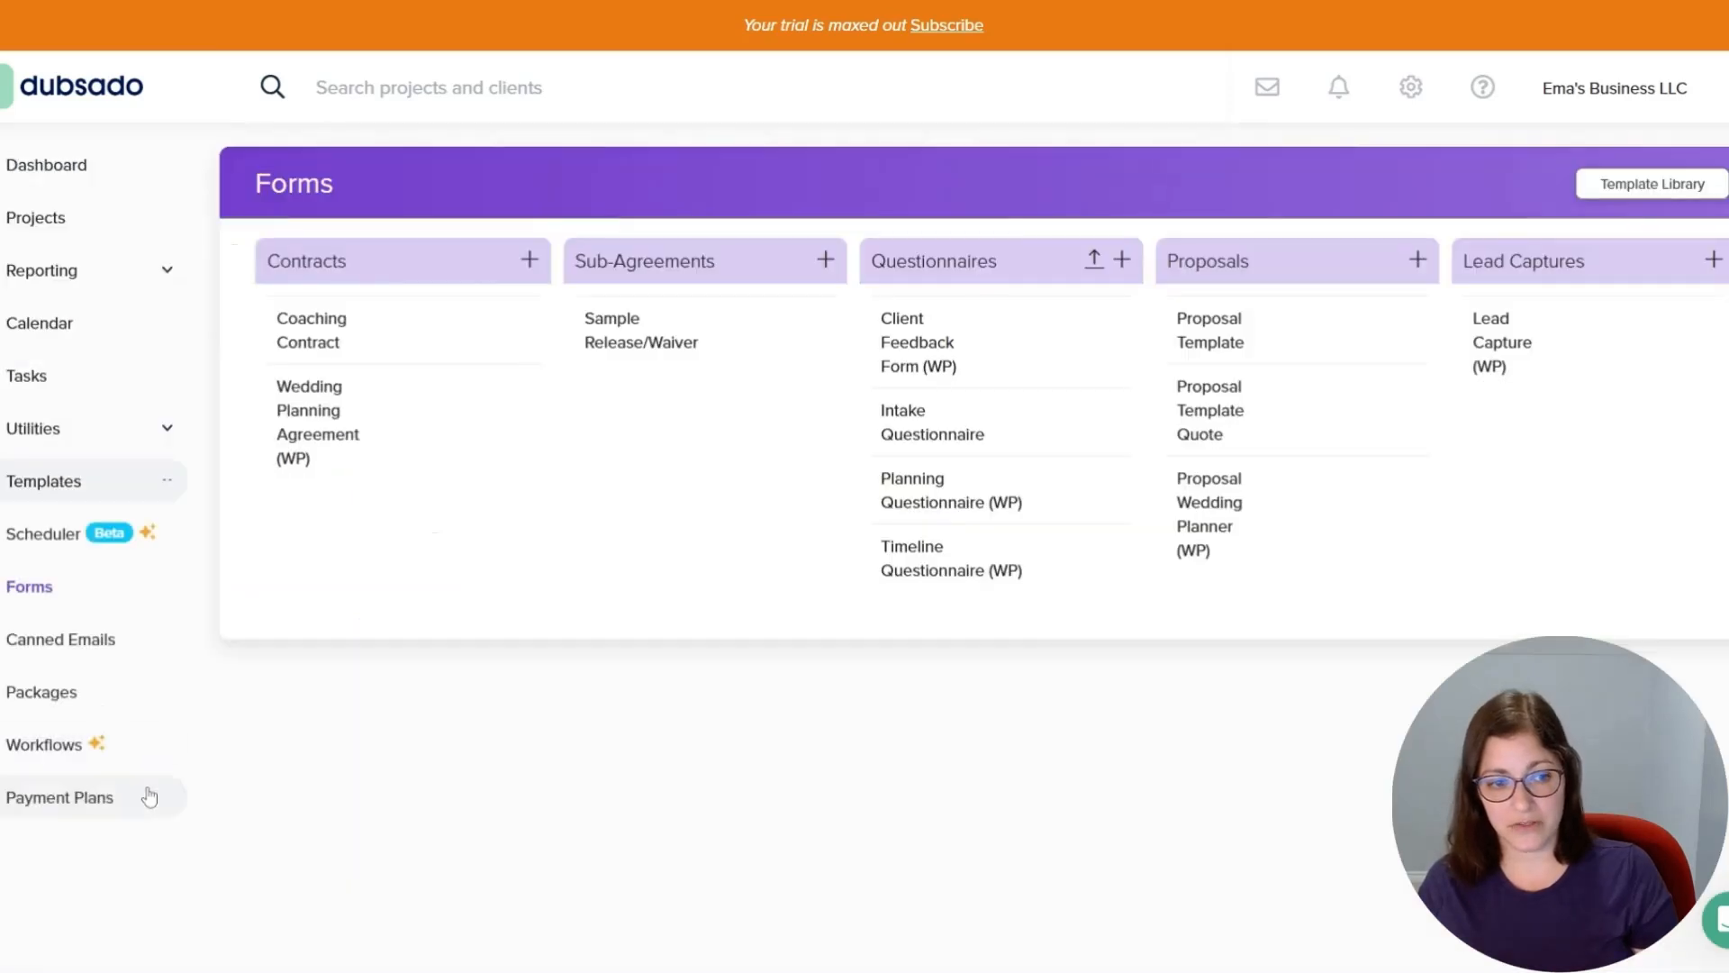
Open the Booking (WP) workflow and review each of its actions.
click(85, 755)
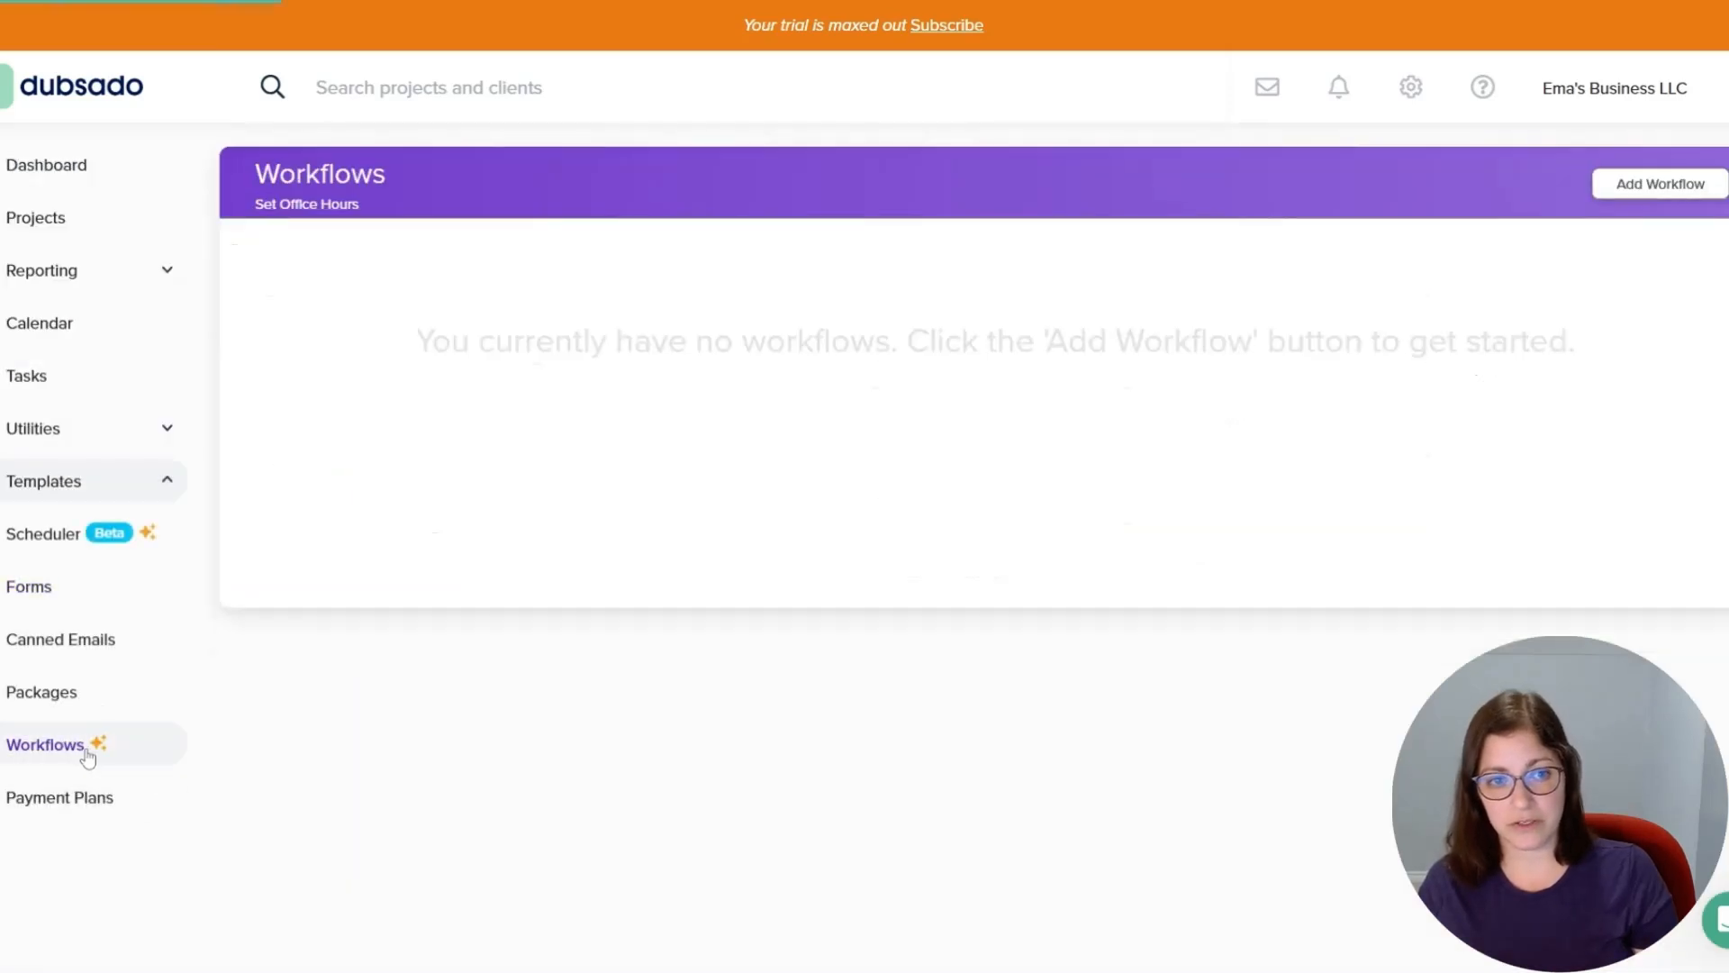
click(359, 329)
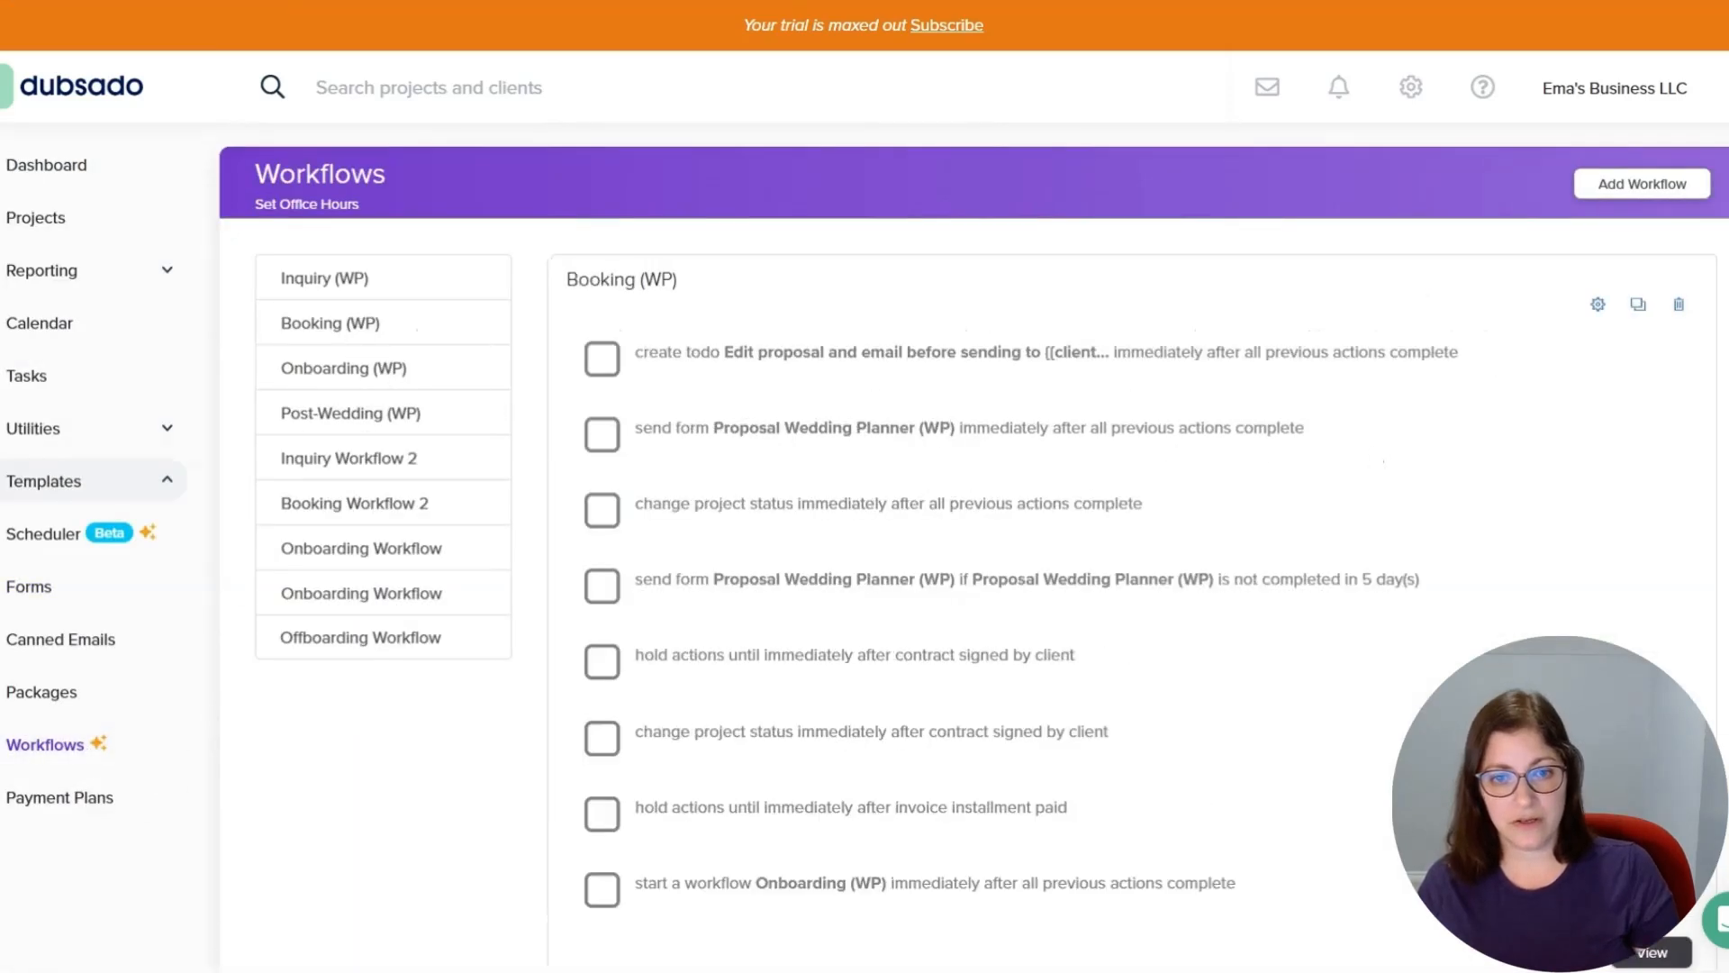
drag(728, 428, 1081, 428)
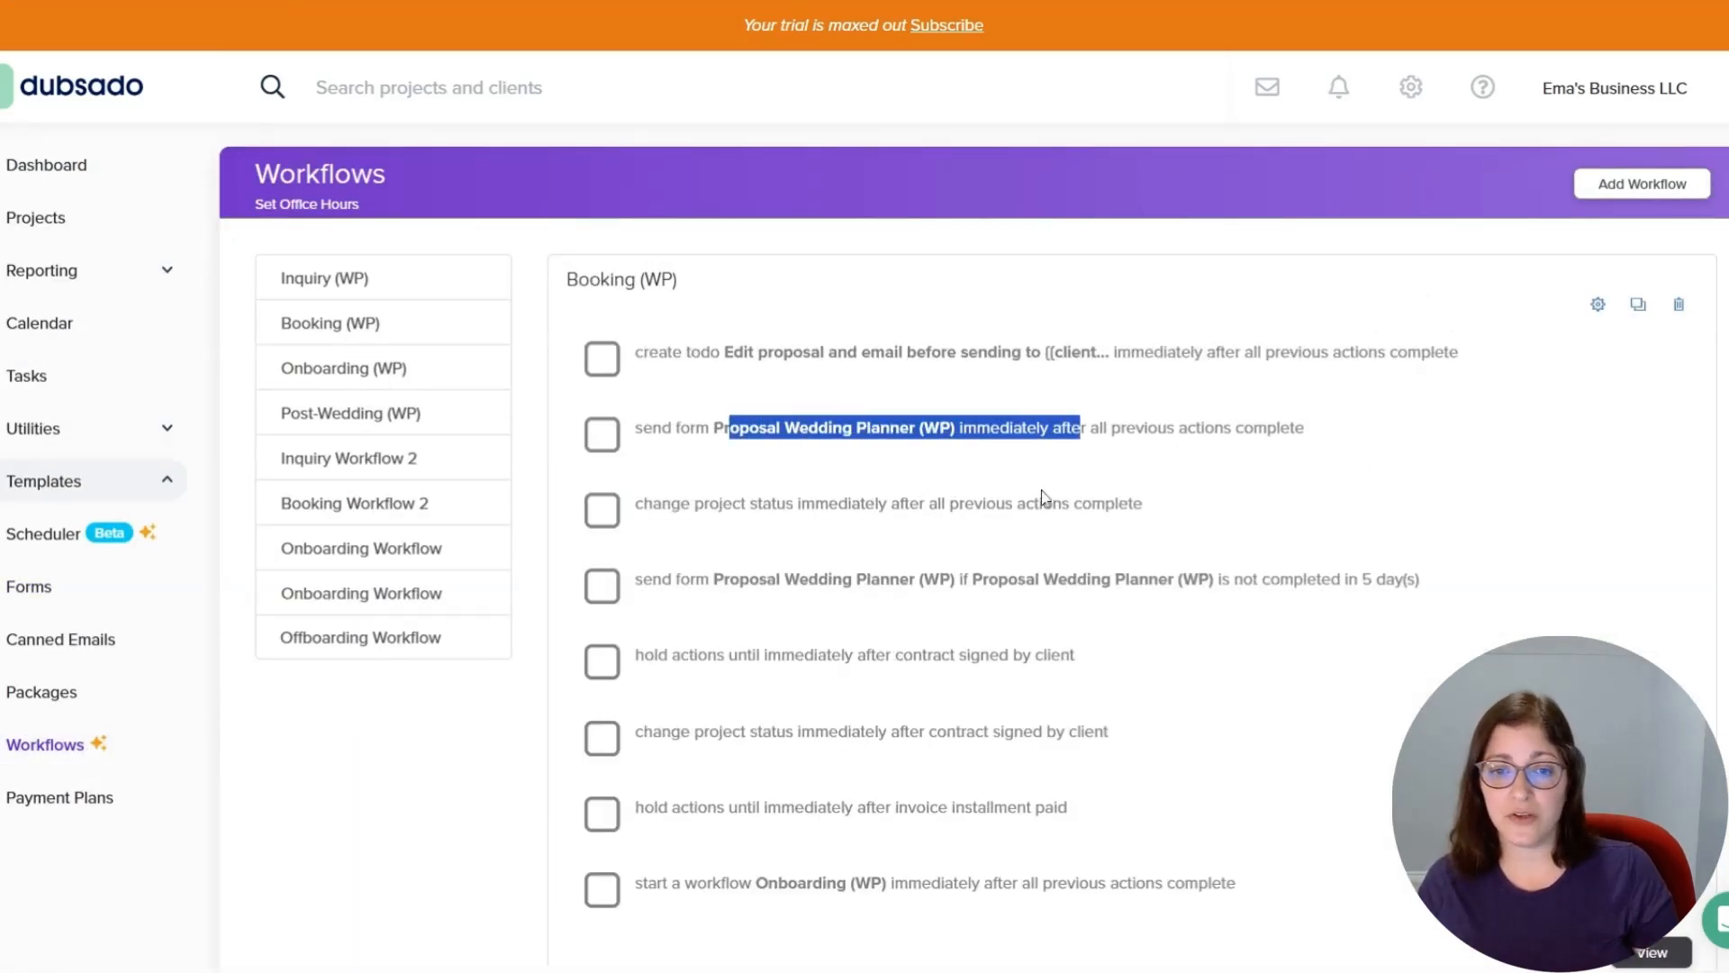
drag(696, 579, 1442, 580)
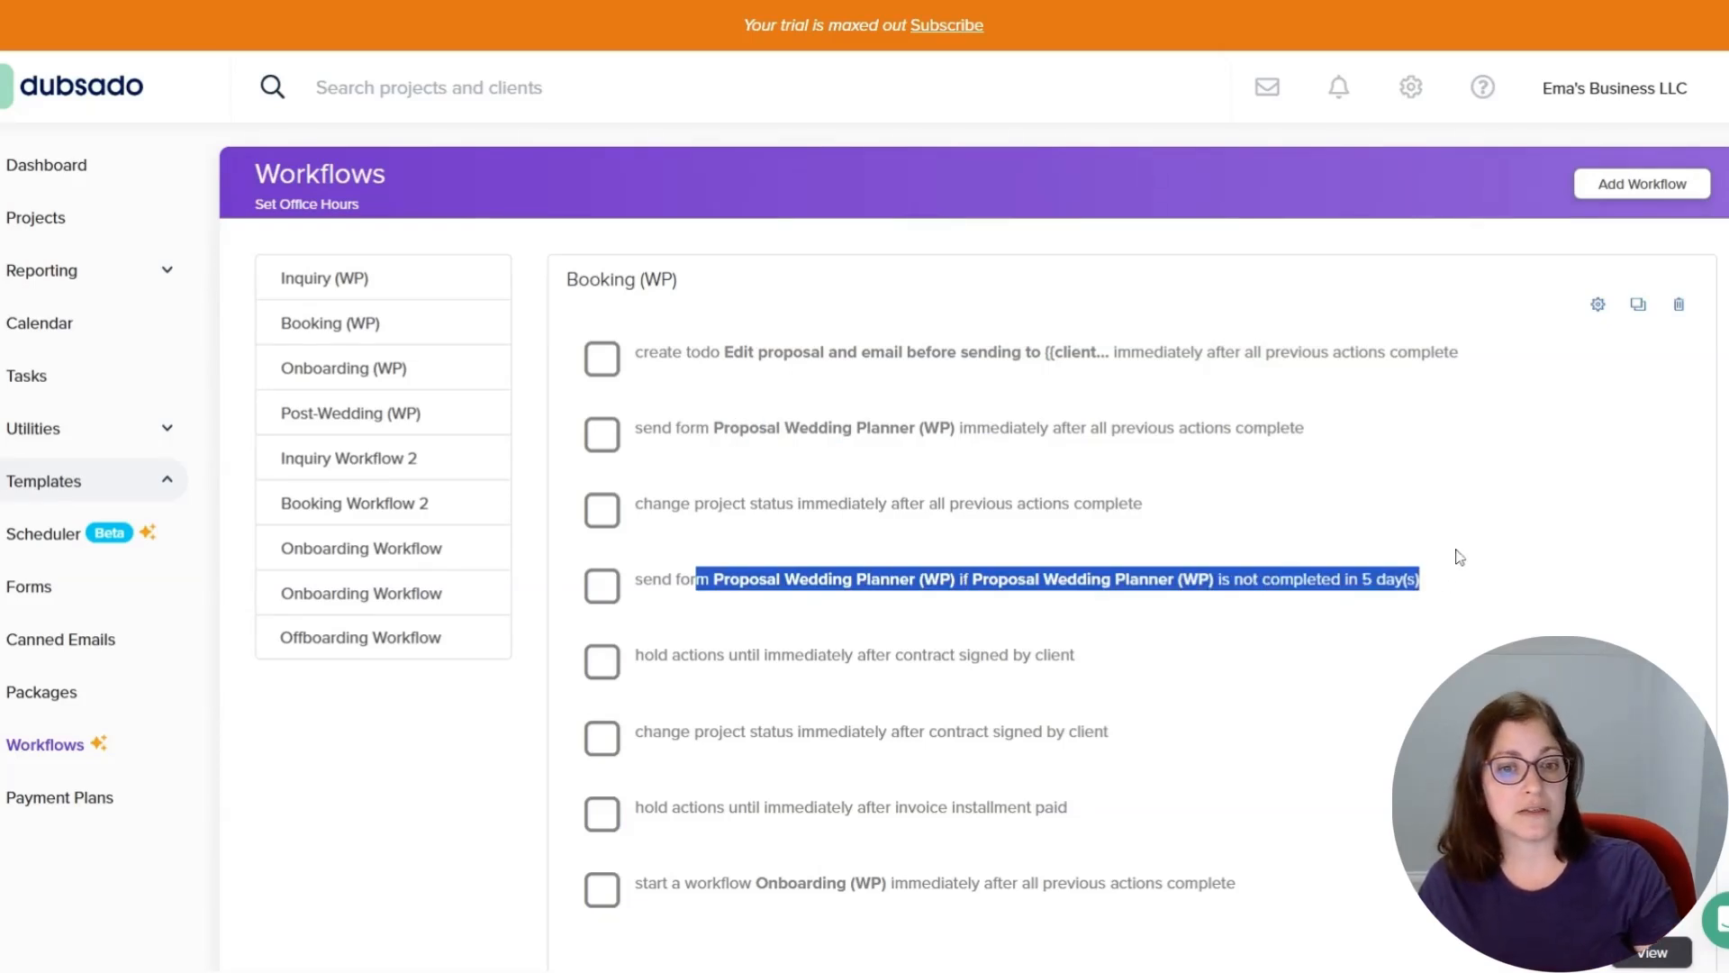
drag(641, 666, 1185, 717)
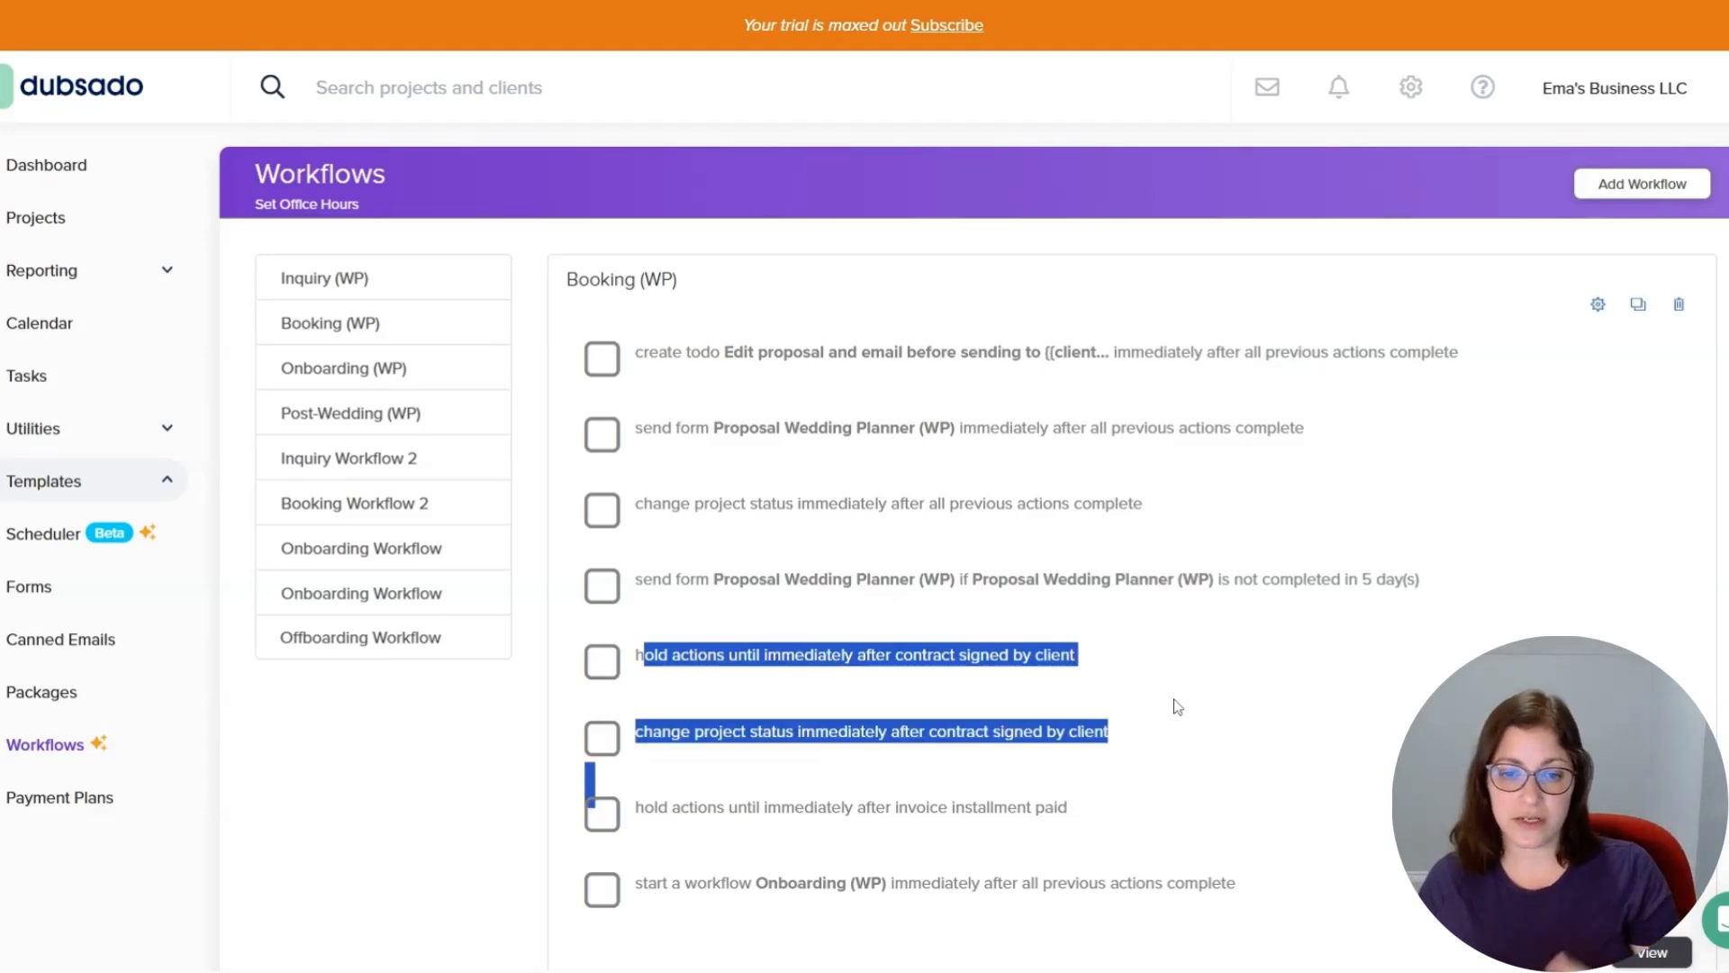
drag(1068, 808, 698, 808)
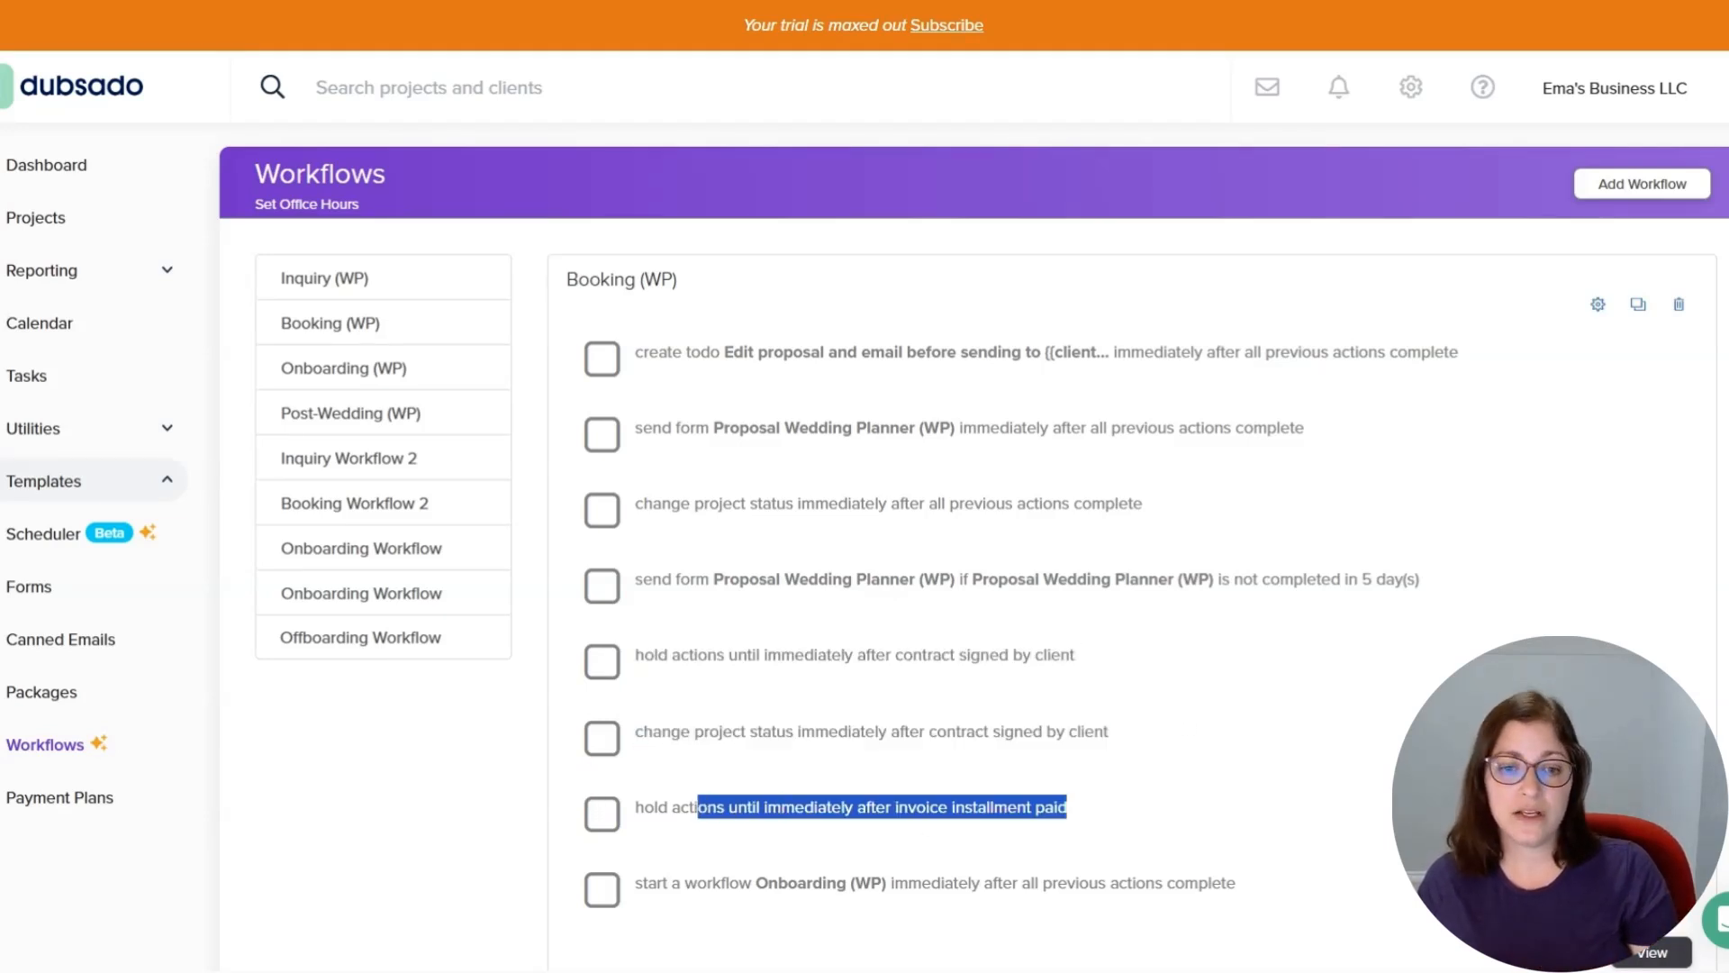
drag(739, 883, 908, 883)
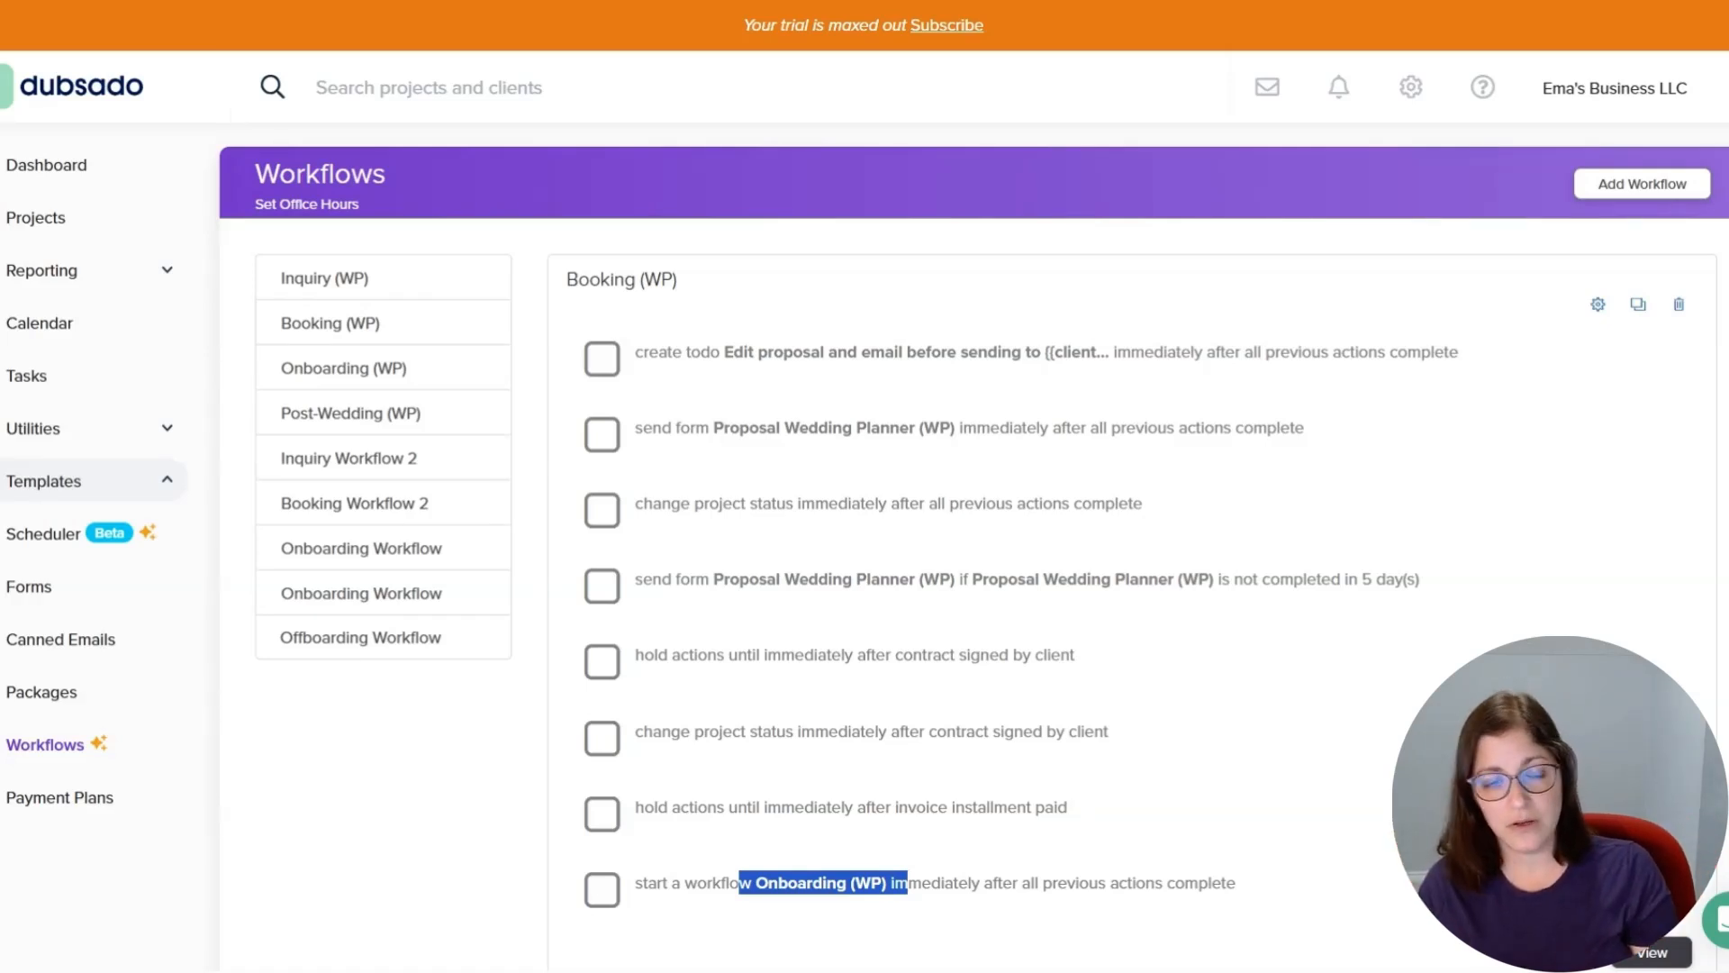
Edit the Onboarding (WP) workflow and review the email body of the Planning Questionnaire (WP) send form action.
click(331, 367)
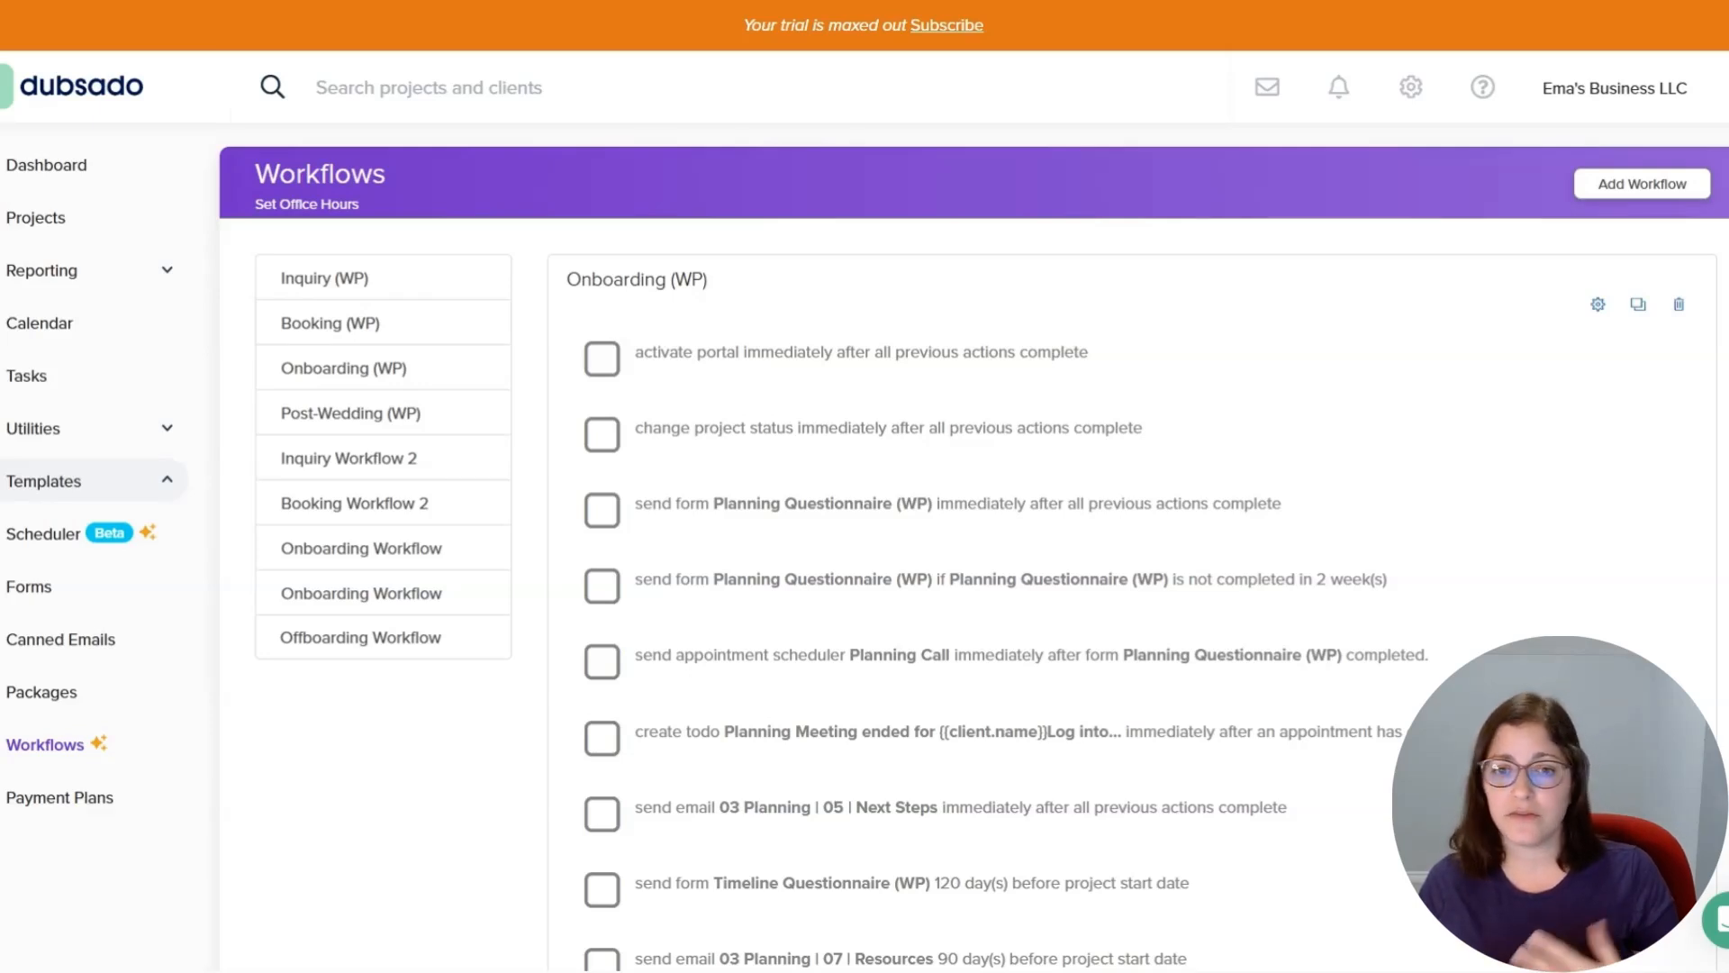
click(1598, 304)
click(977, 605)
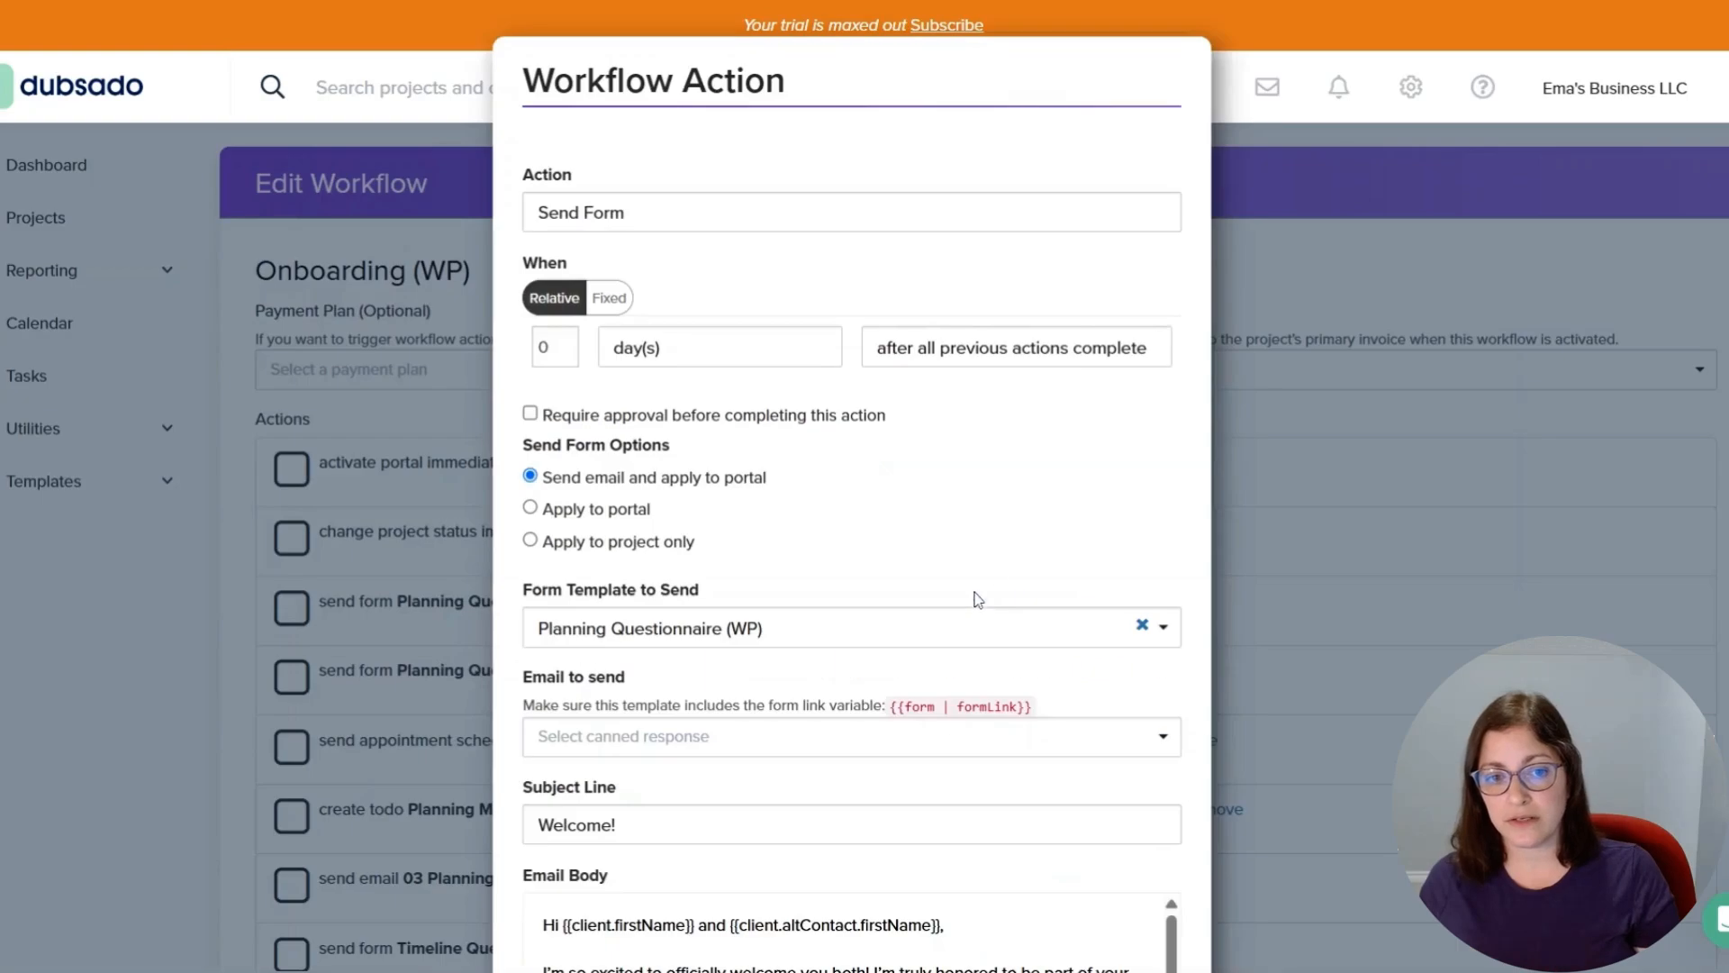
scroll(1018, 467, down, 6)
drag(991, 579, 552, 529)
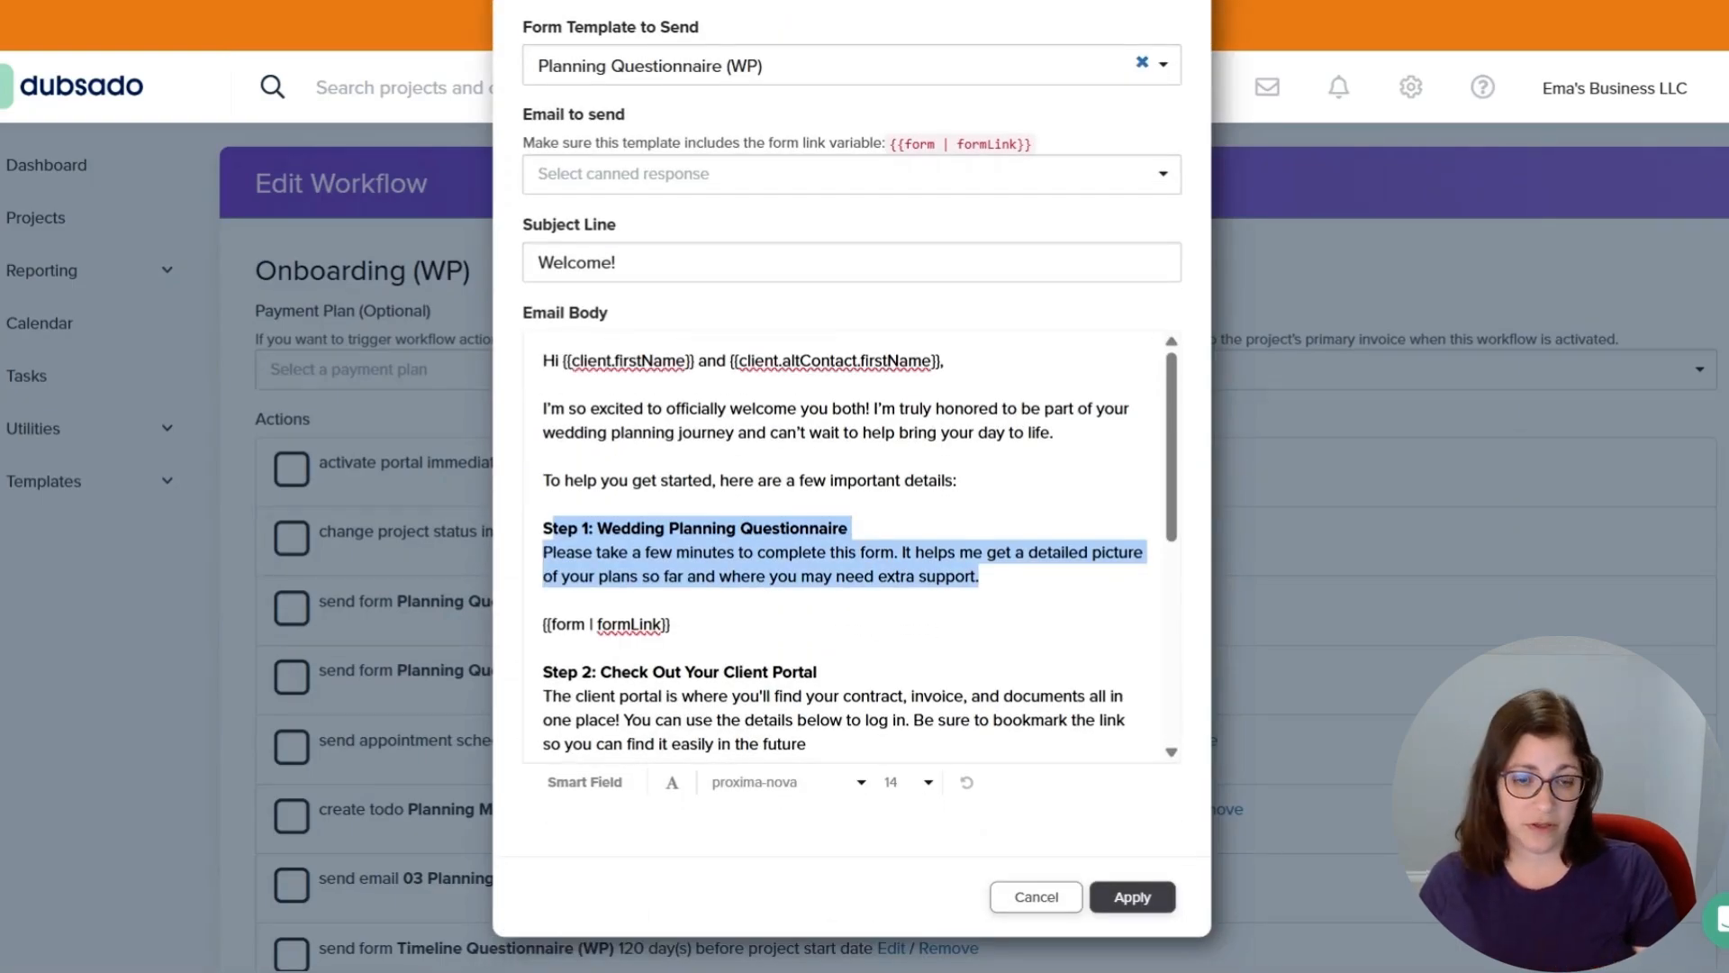
scroll(847, 550, down, 5)
scroll(847, 550, up, 1)
drag(558, 430, 807, 575)
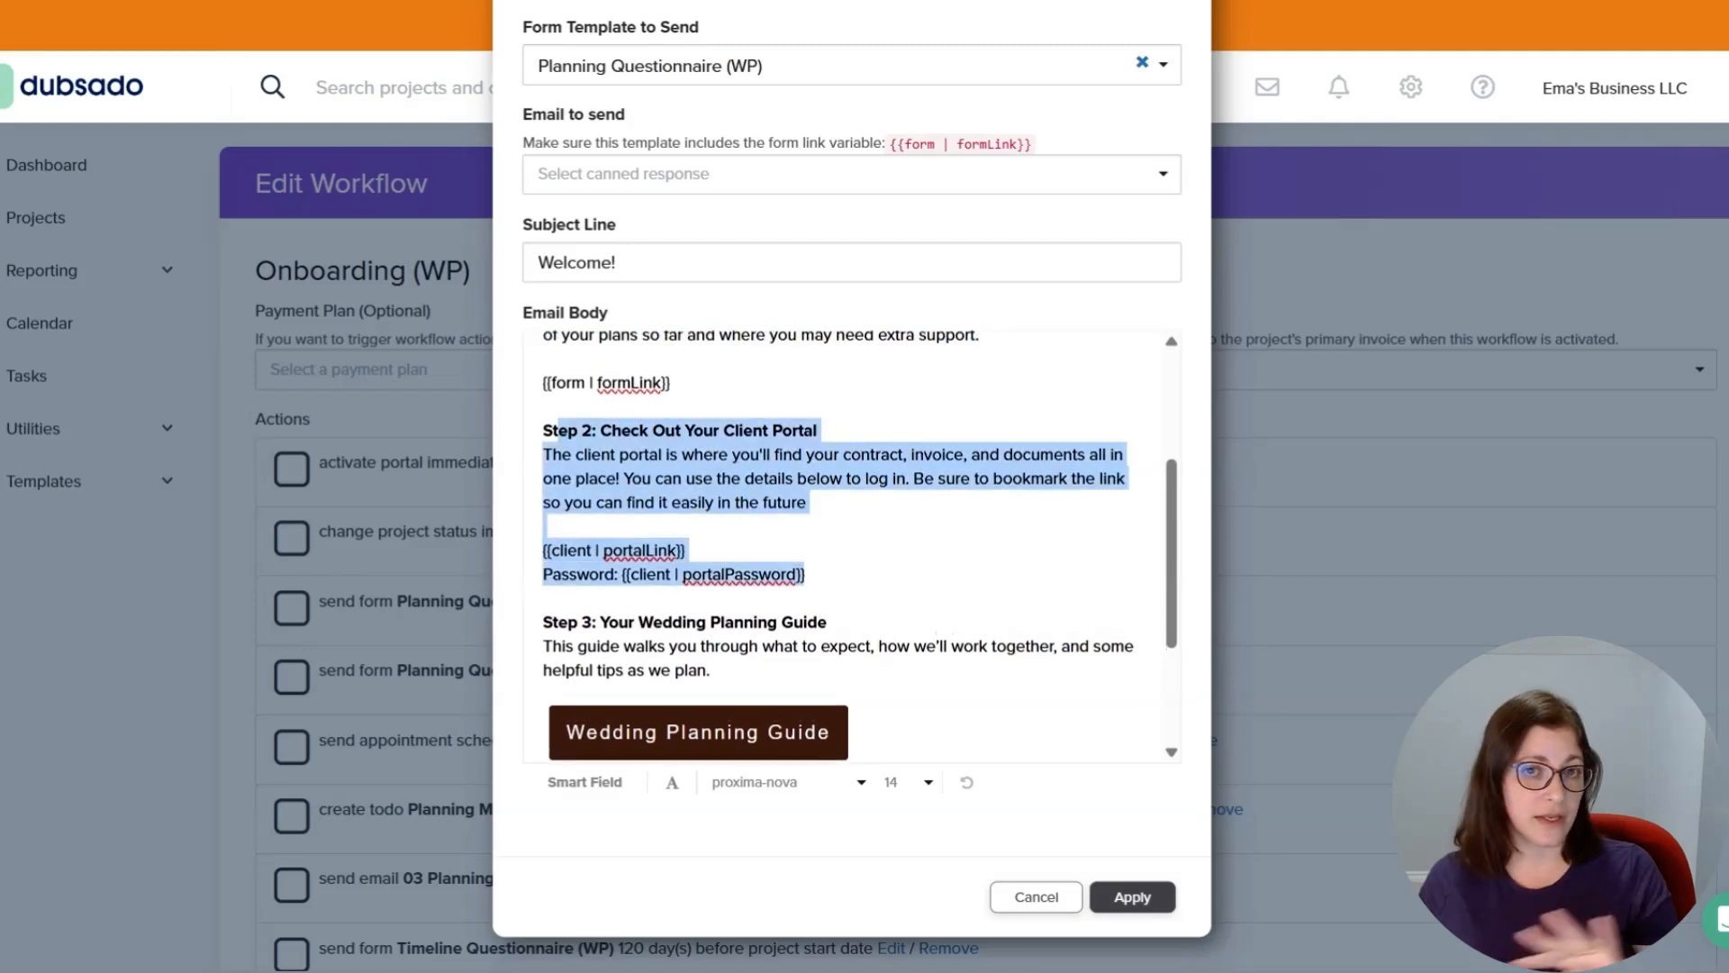
scroll(847, 549, down, 3)
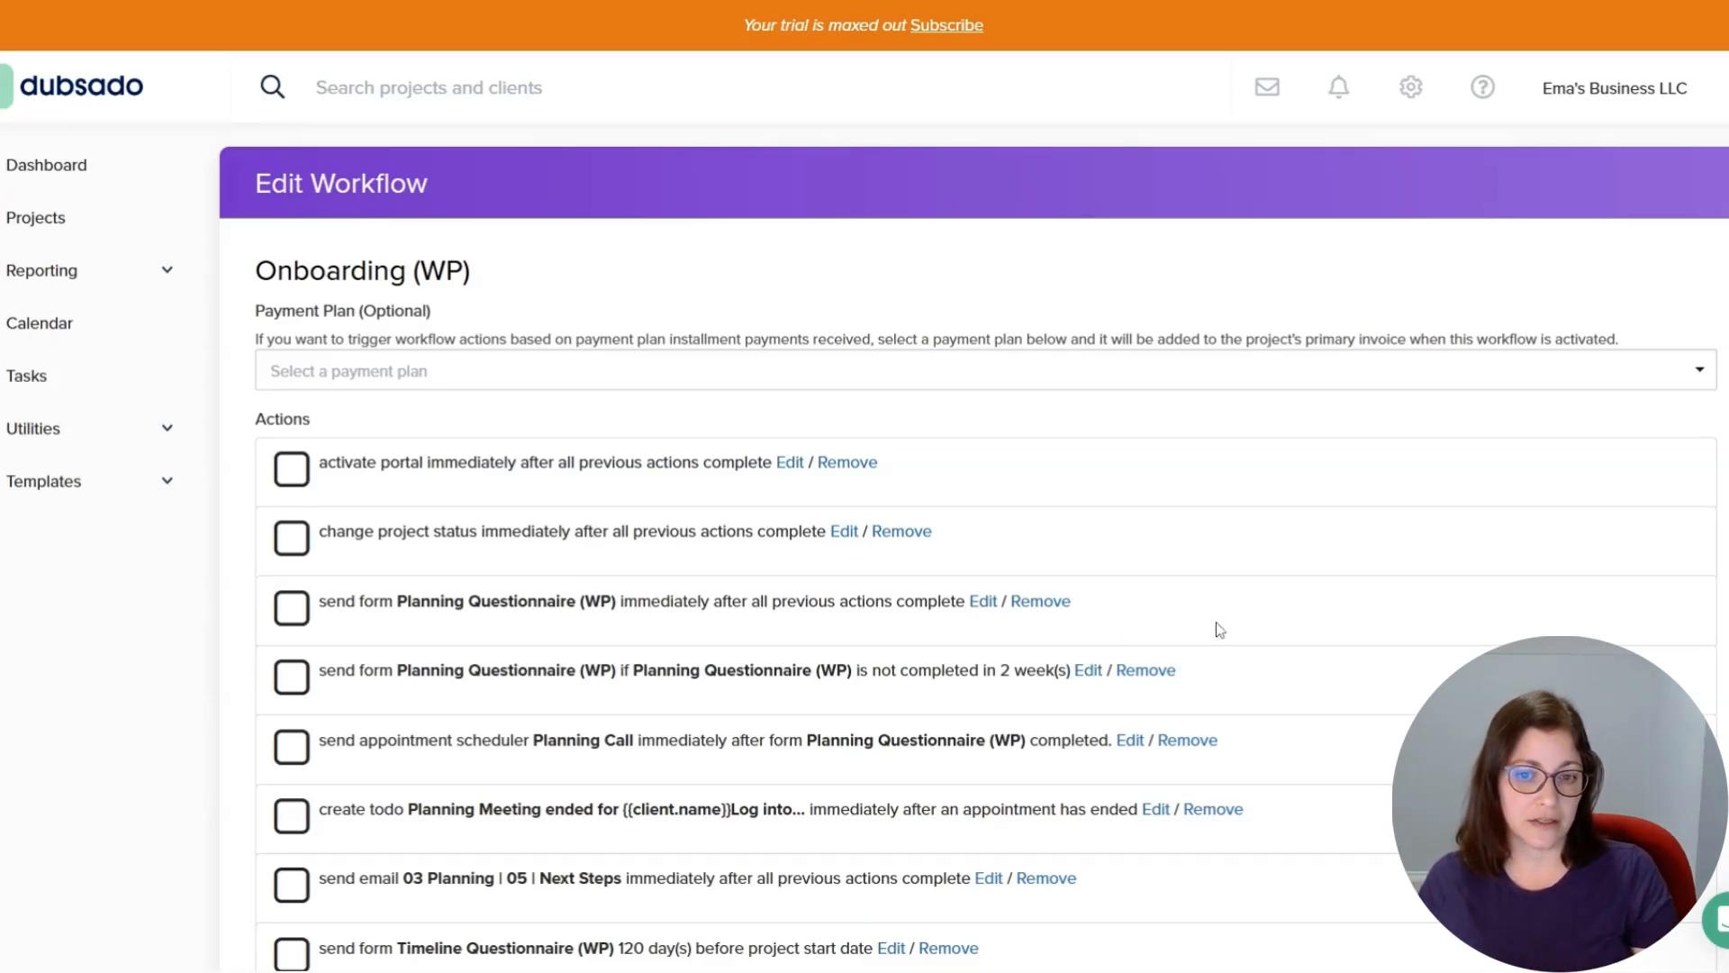
Open the 90-day 03 Planning | 07 | Resources email action, review its Final Planning Checklist button, and cancel.
scroll(1494, 560, down, 1)
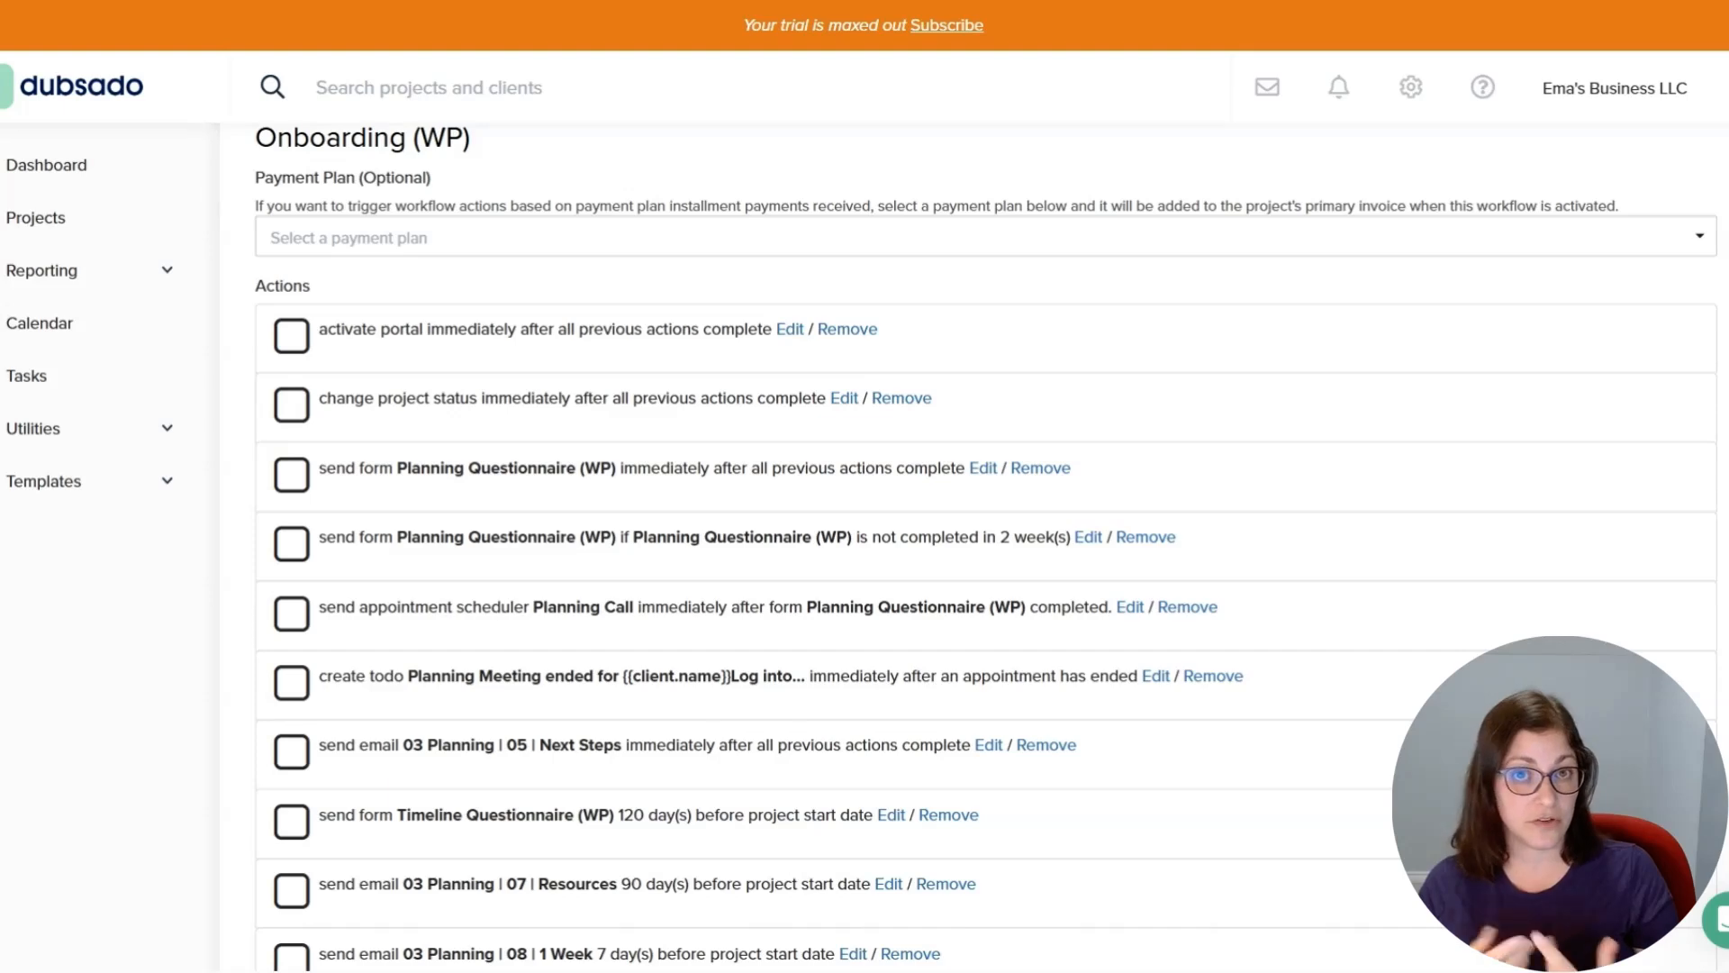
scroll(747, 452, down, 1)
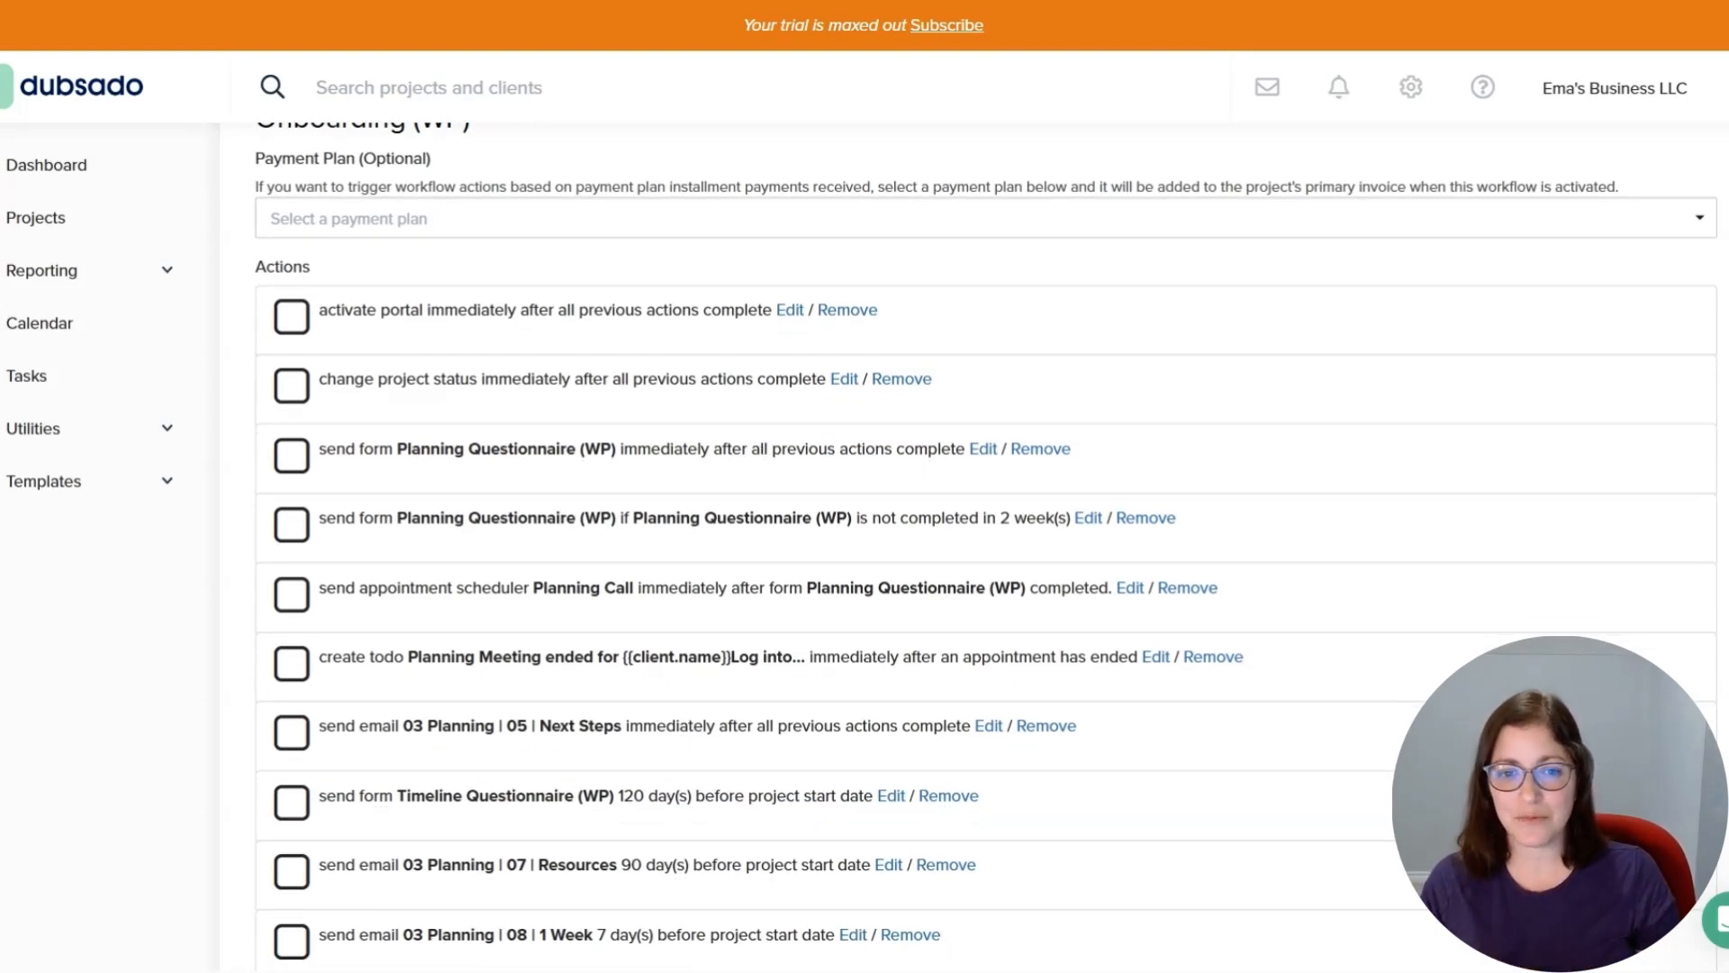
scroll(737, 629, down, 3)
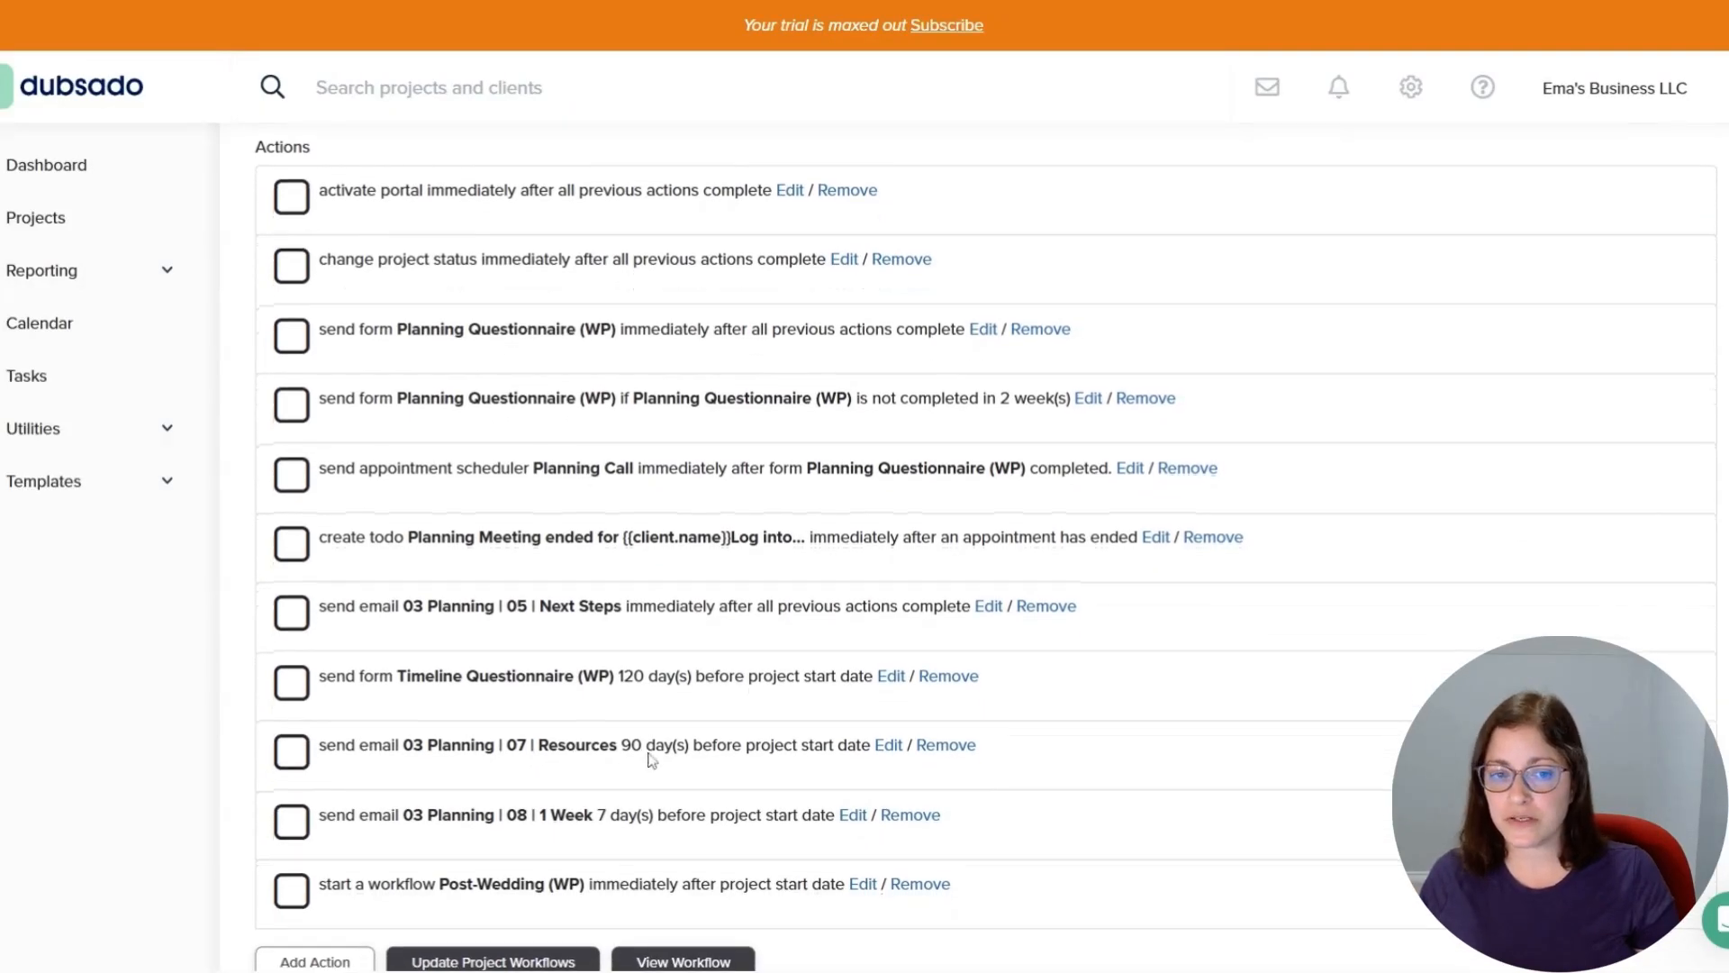
click(878, 753)
scroll(846, 541, down, 5)
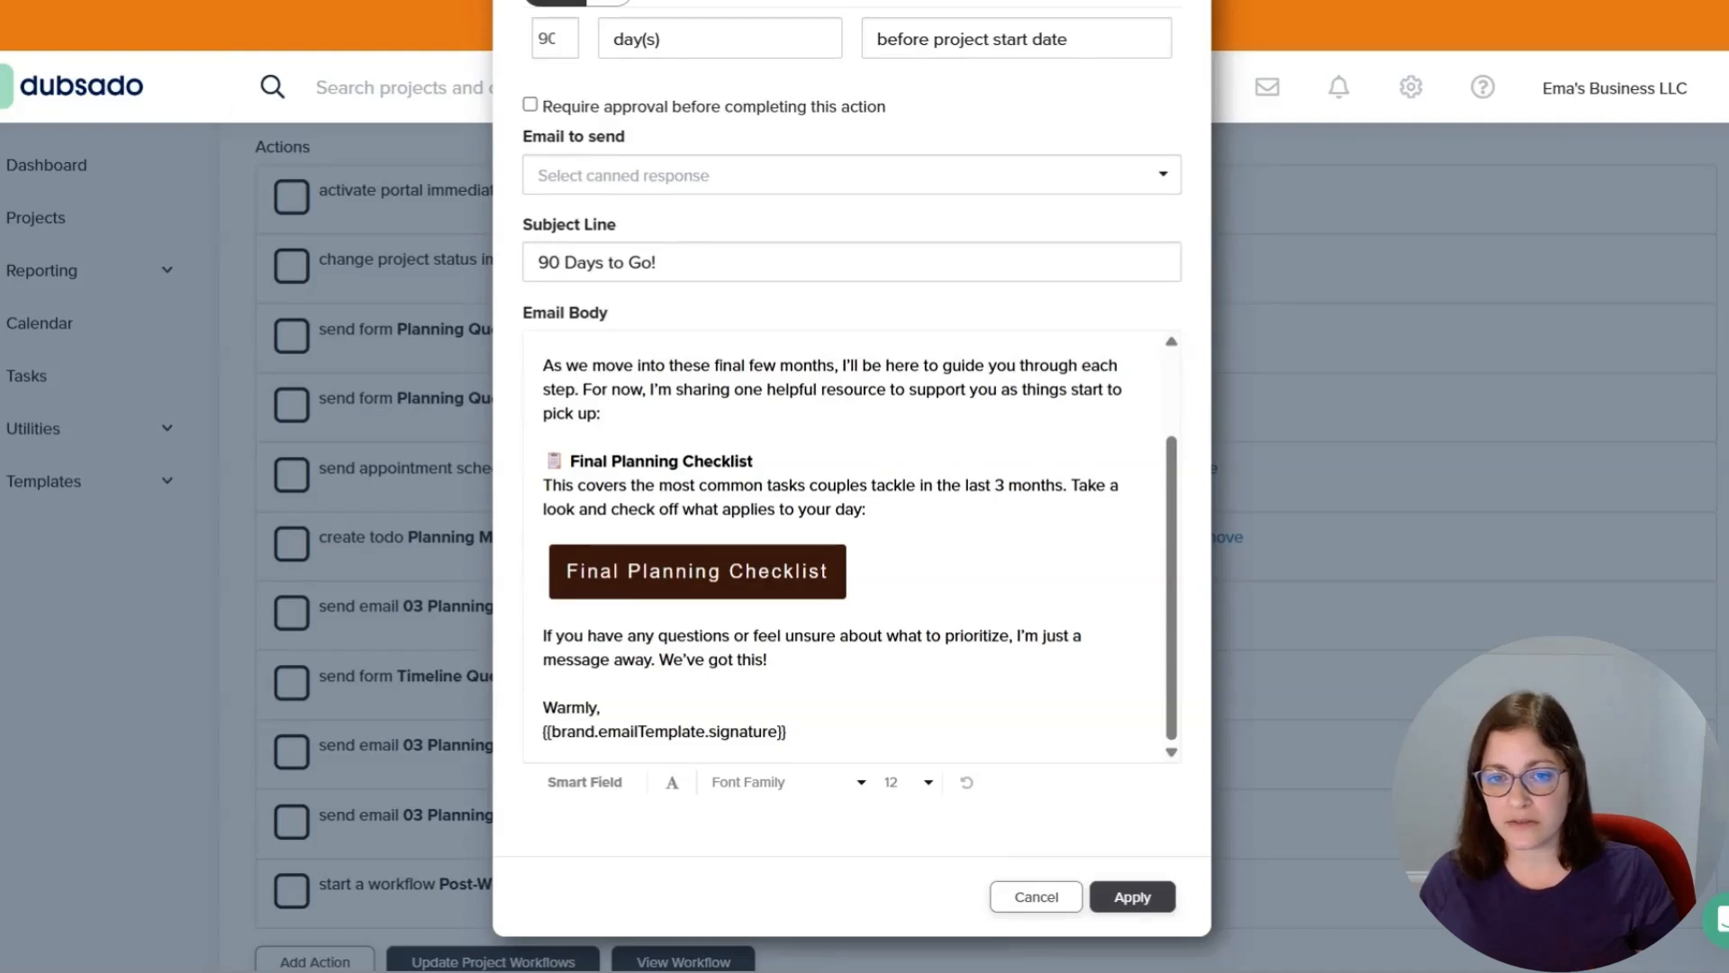
click(827, 571)
click(544, 437)
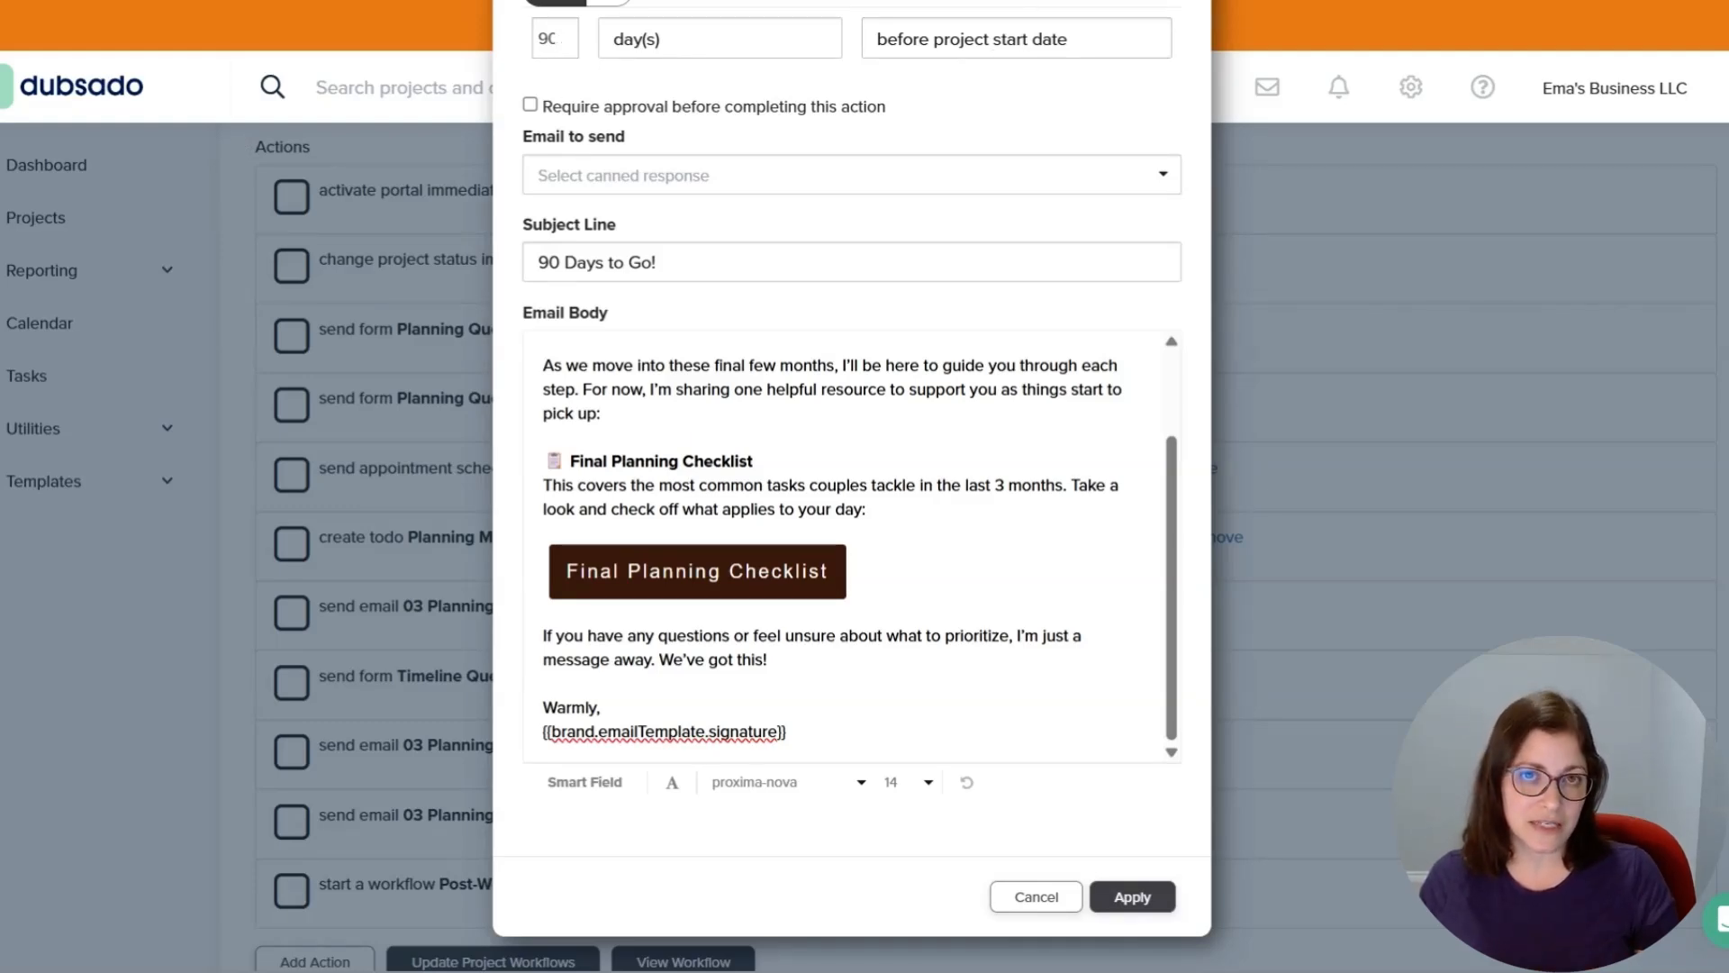
click(1067, 904)
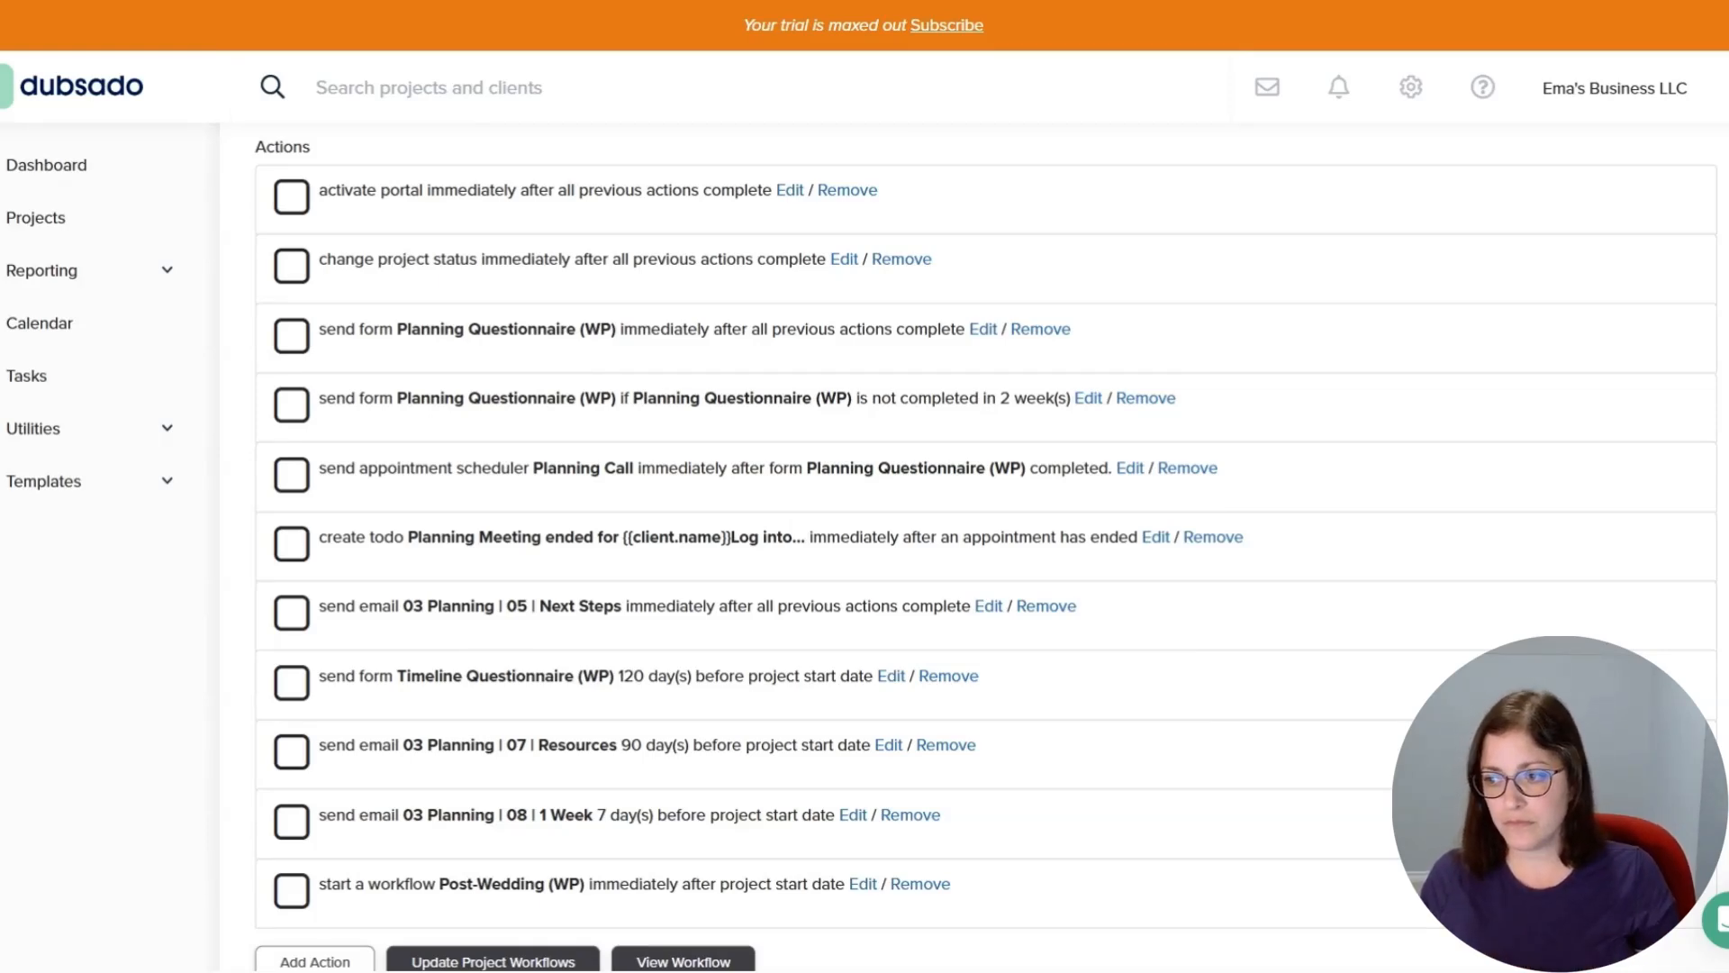
Open the Timeline Questionnaire (WP) send form action in Onboarding (WP), review its email body and form link variable, and cancel.
scroll(706, 702, down, 1)
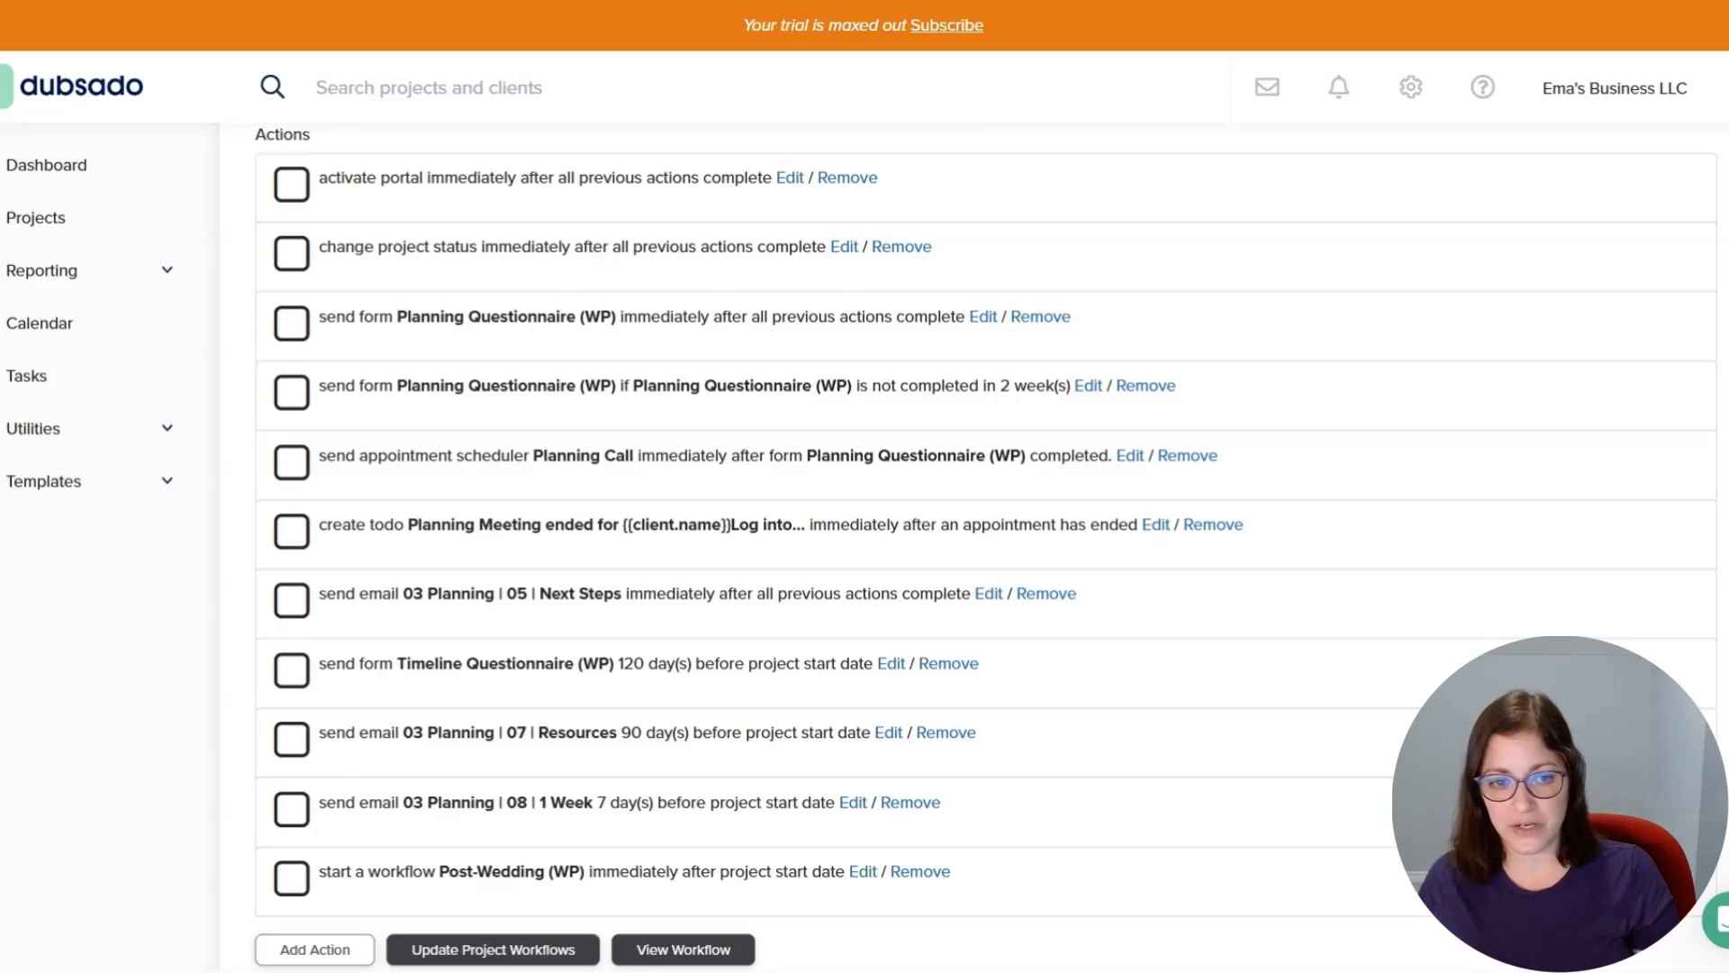
click(889, 671)
scroll(937, 594, down, 2)
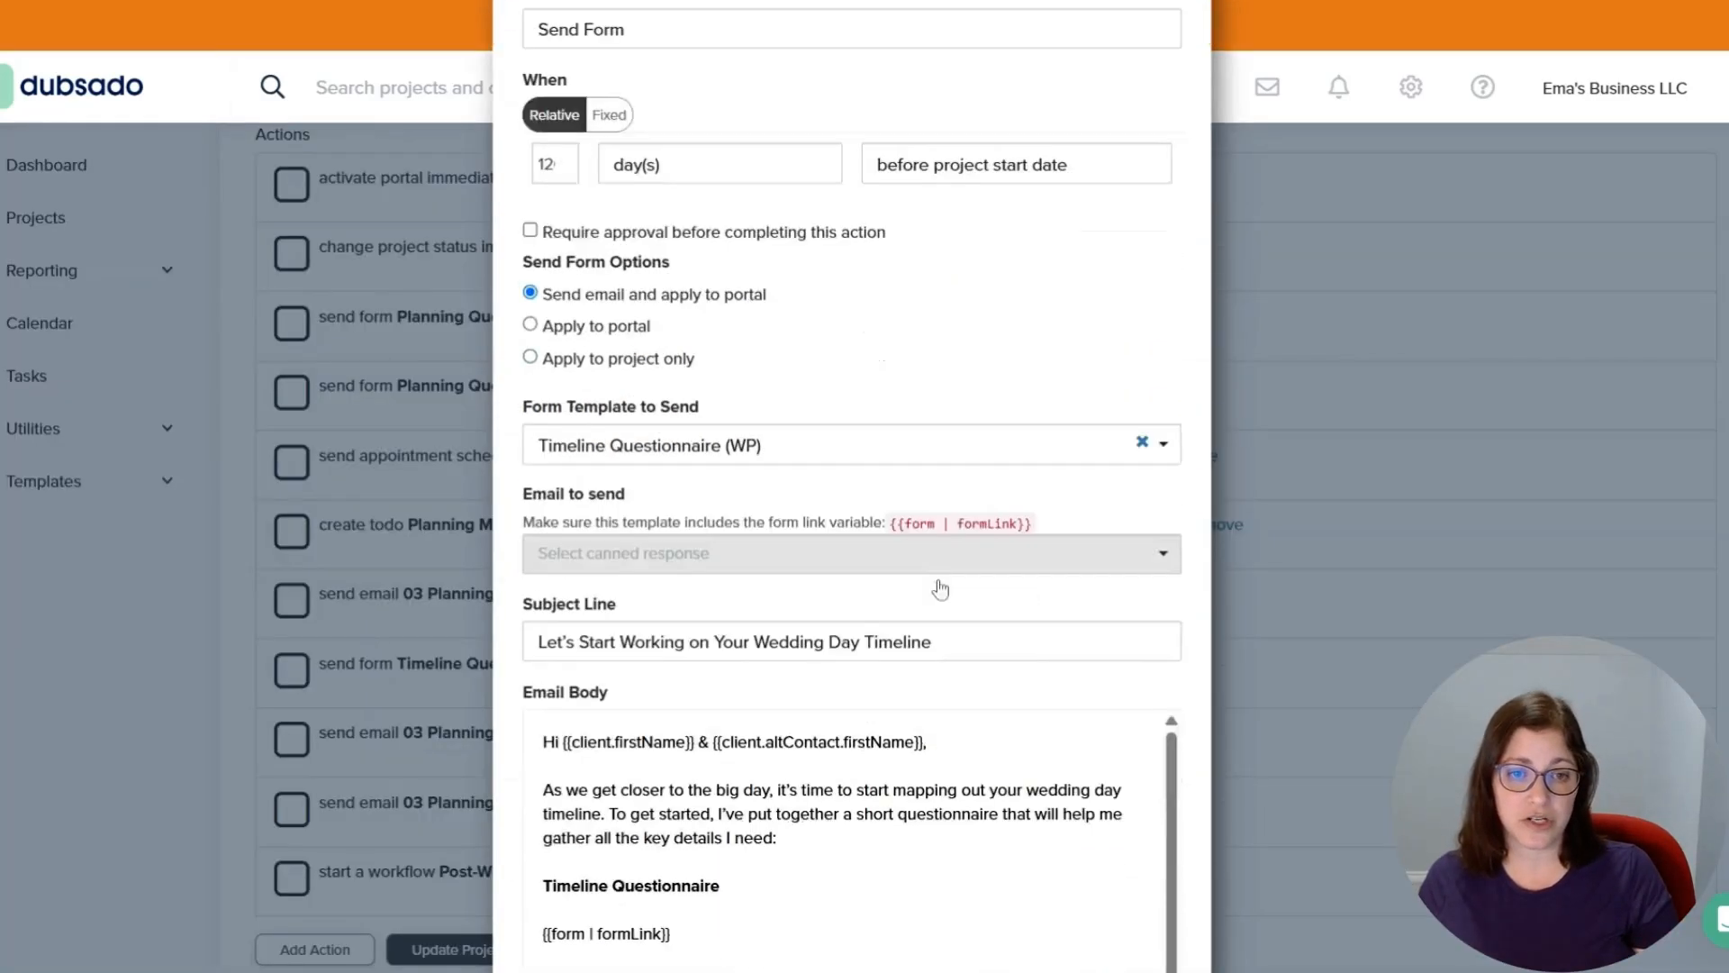
scroll(940, 590, down, 4)
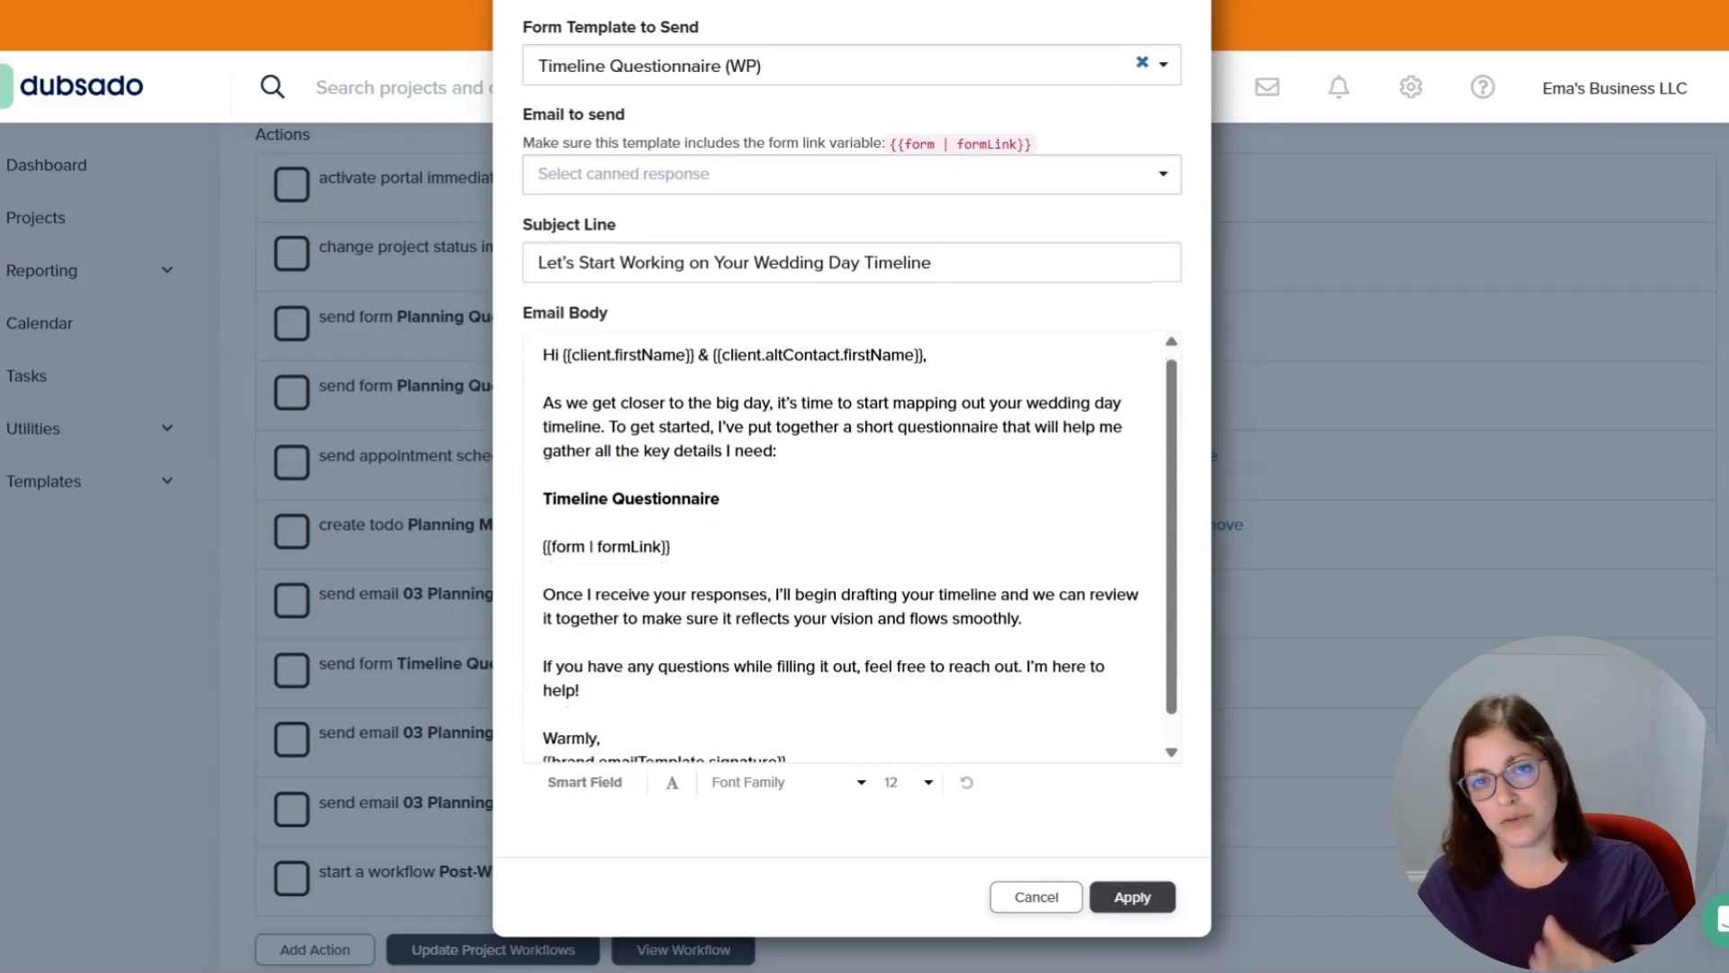
scroll(851, 594, up, 1)
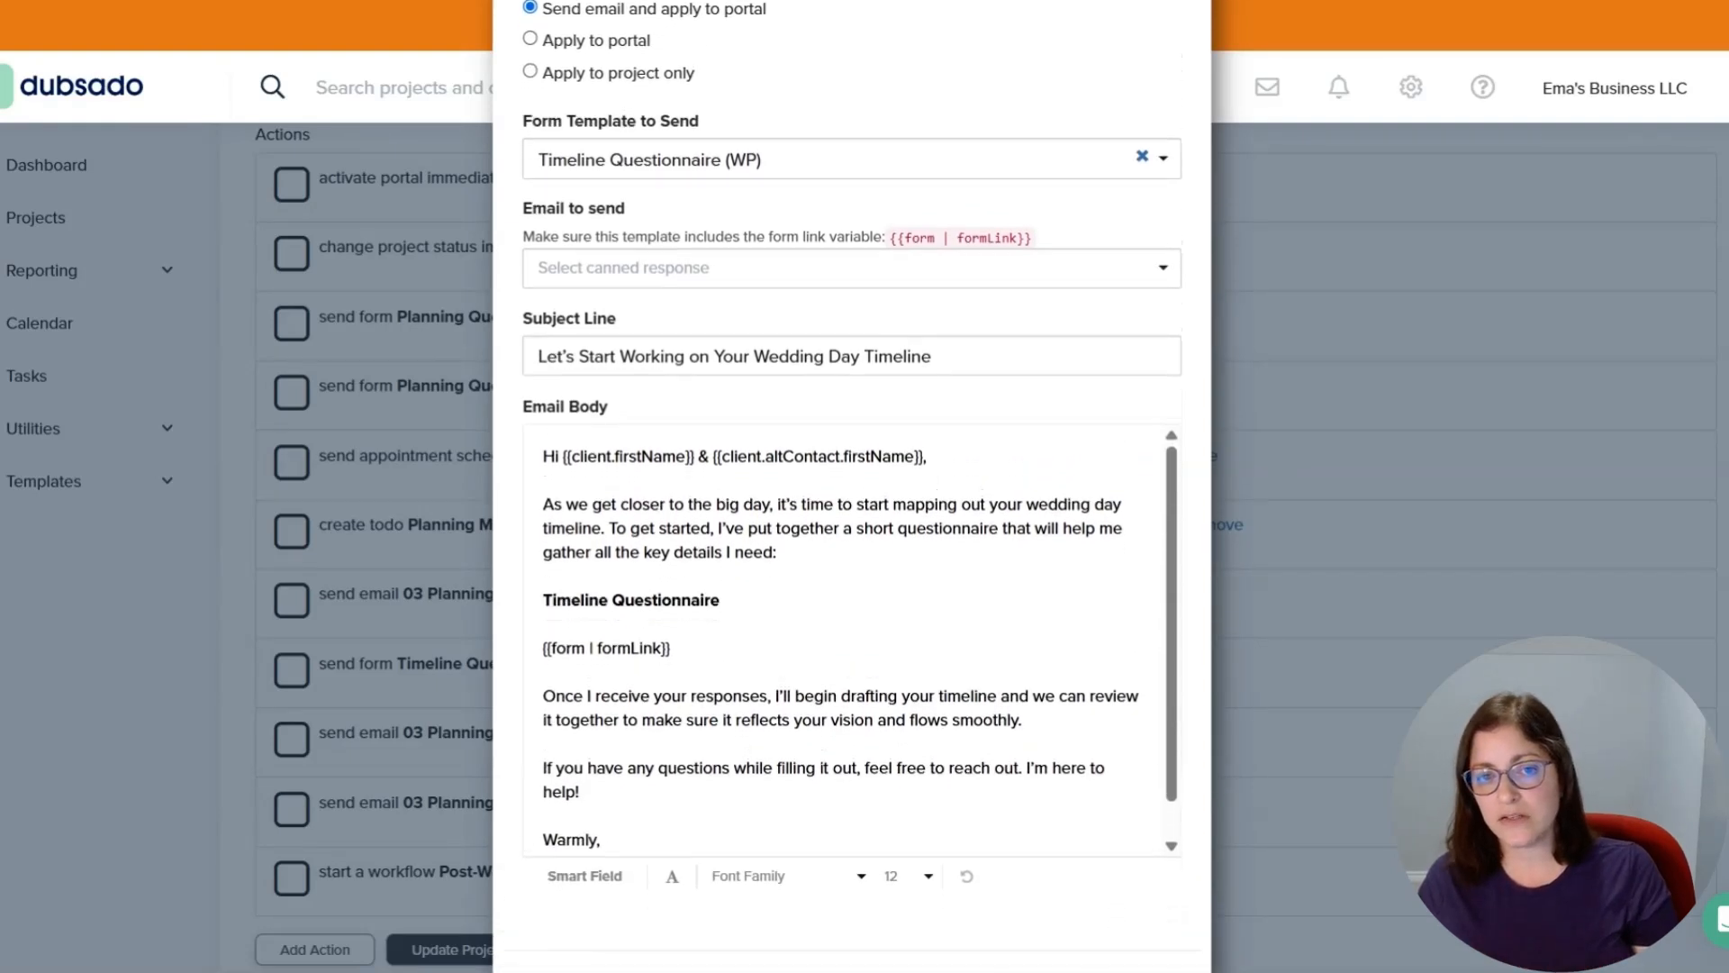
scroll(852, 594, down, 1)
drag(543, 557, 670, 557)
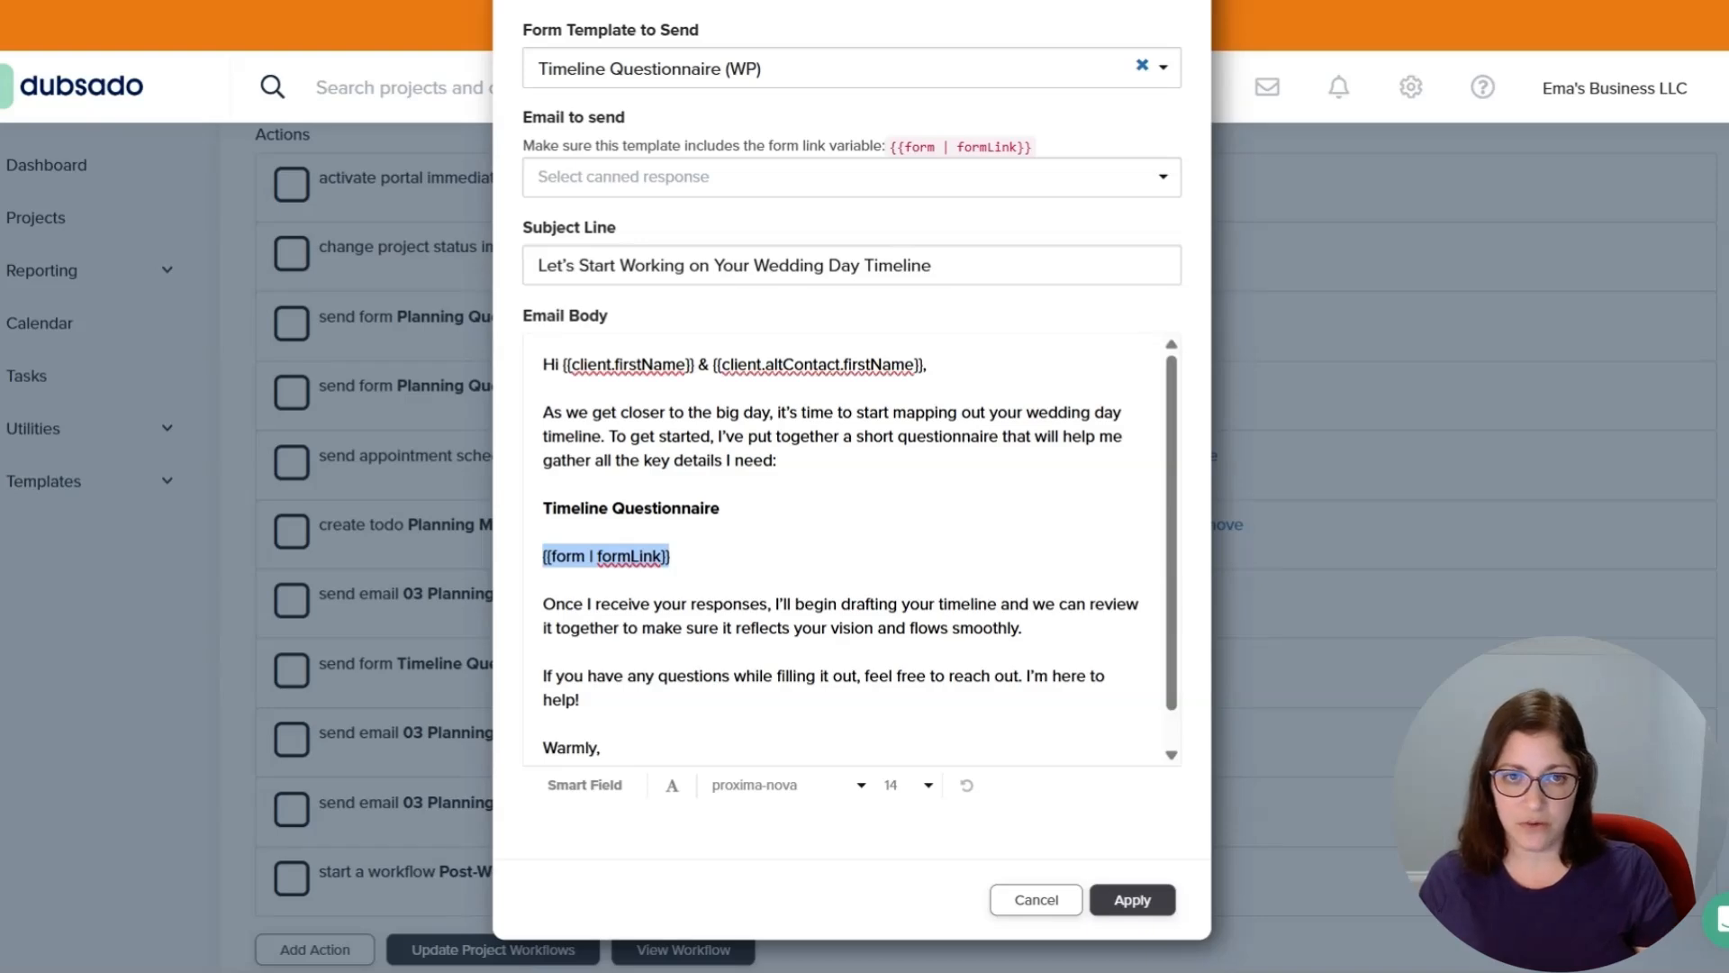
scroll(697, 153, up, 3)
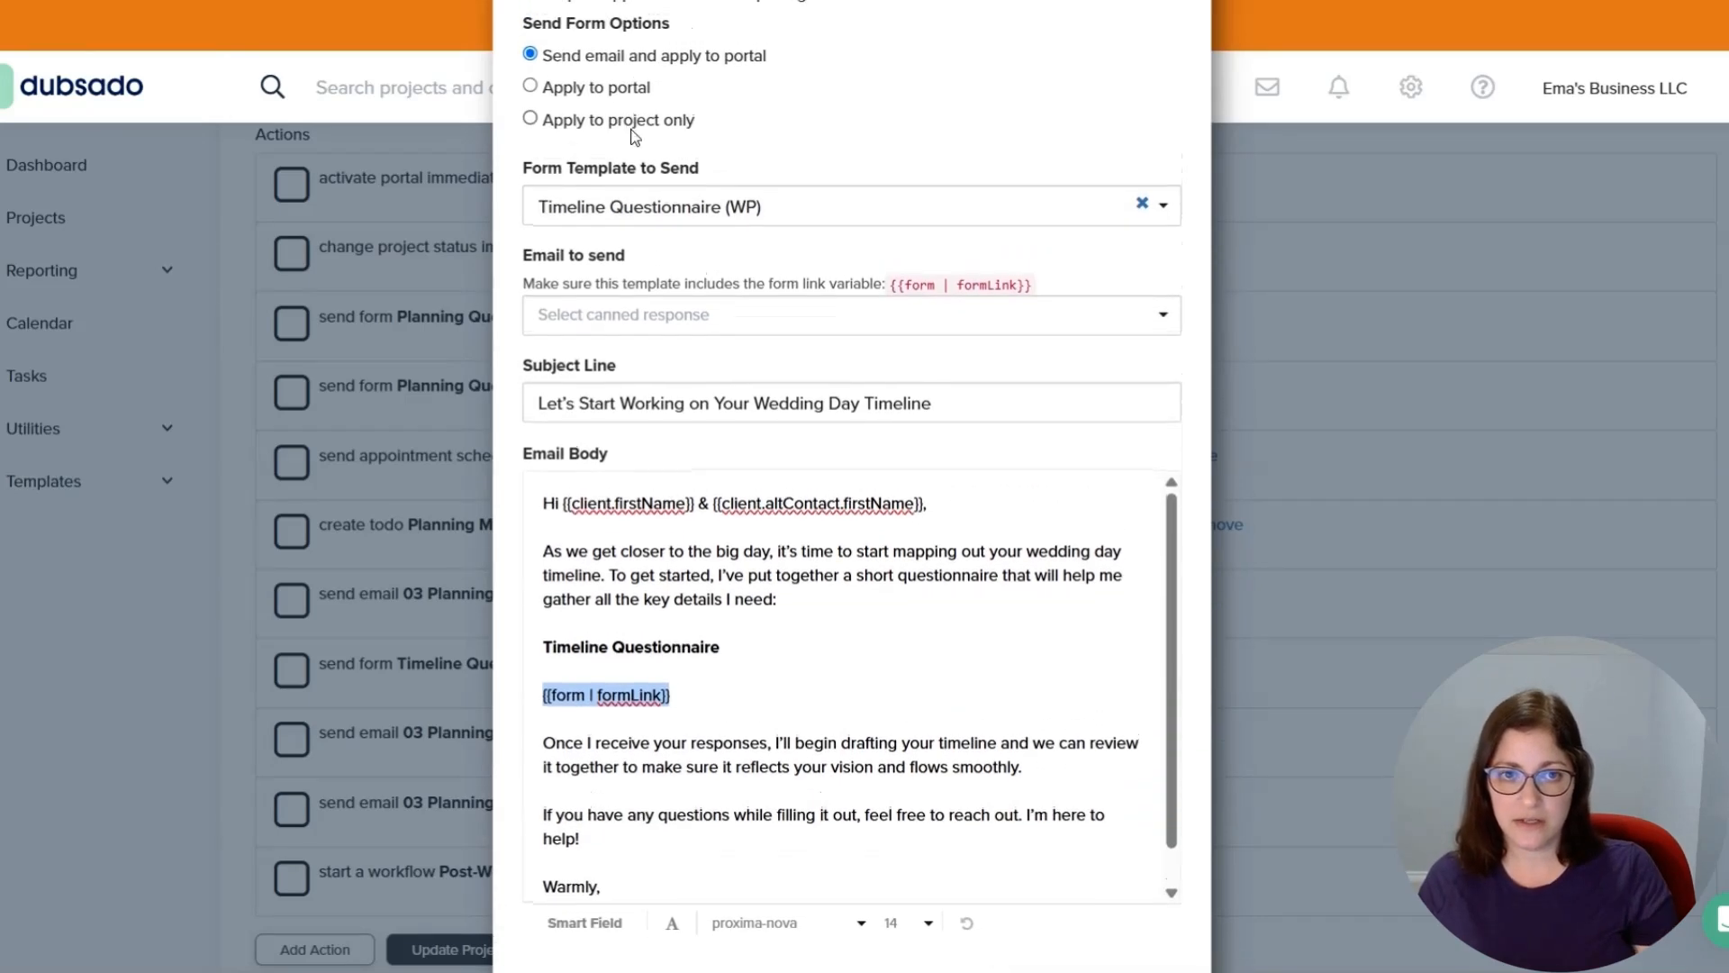
scroll(697, 153, up, 2)
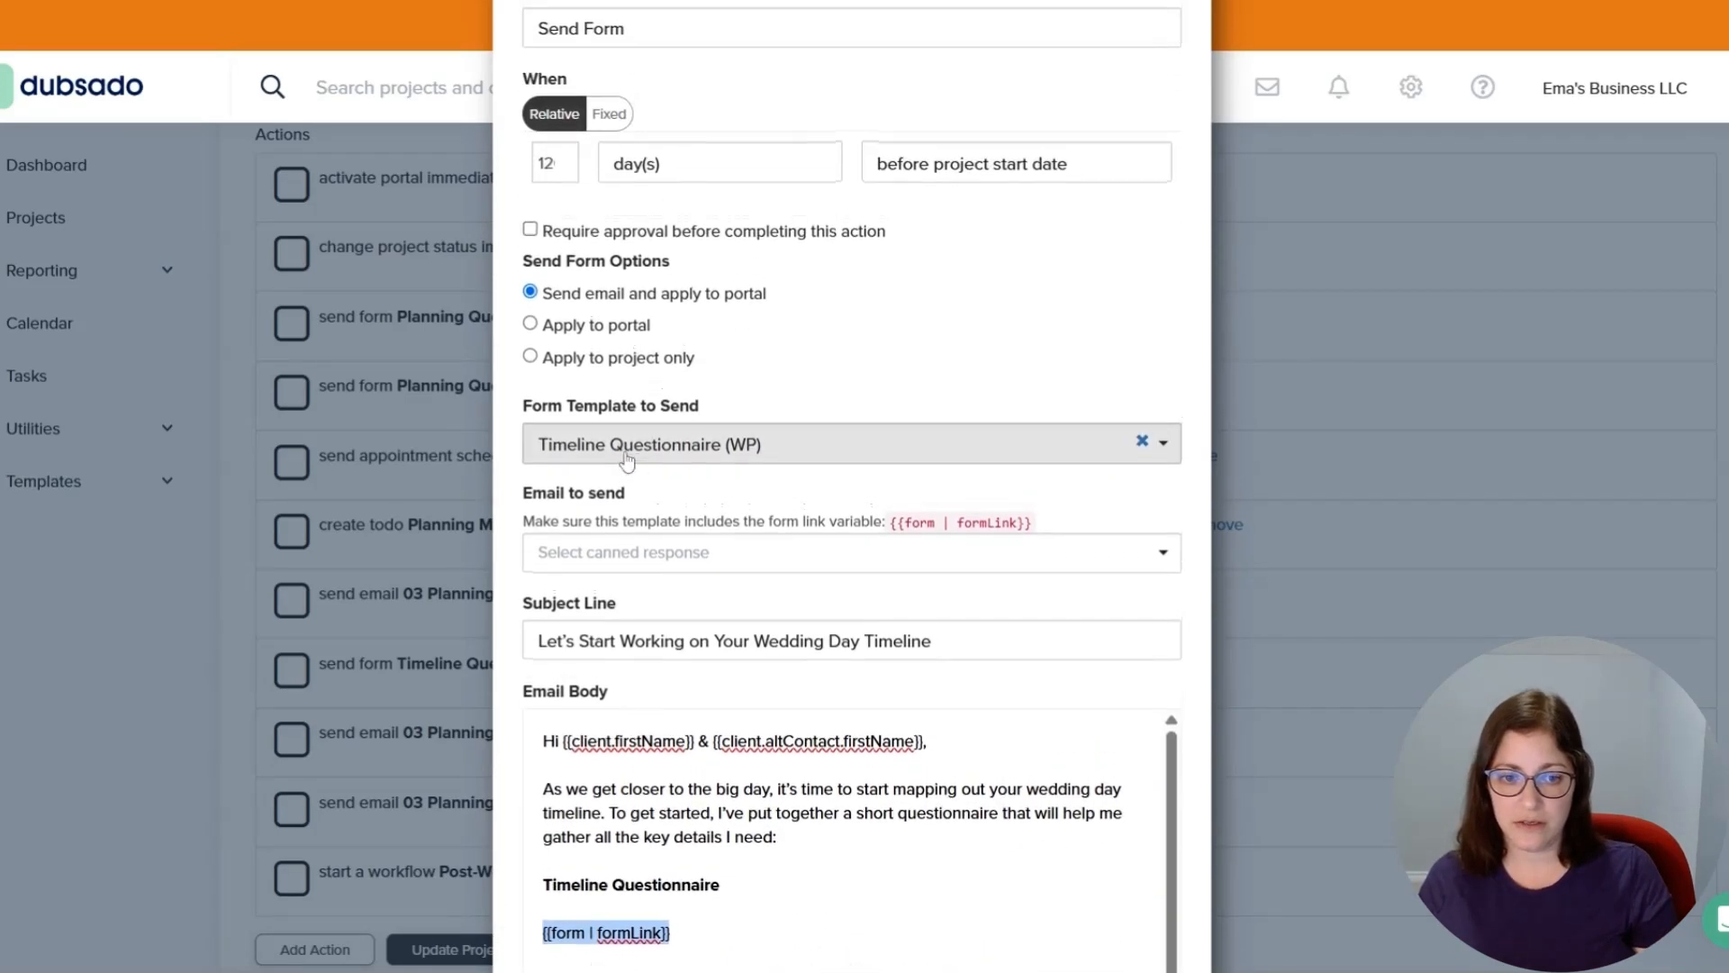
scroll(1068, 361, down, 5)
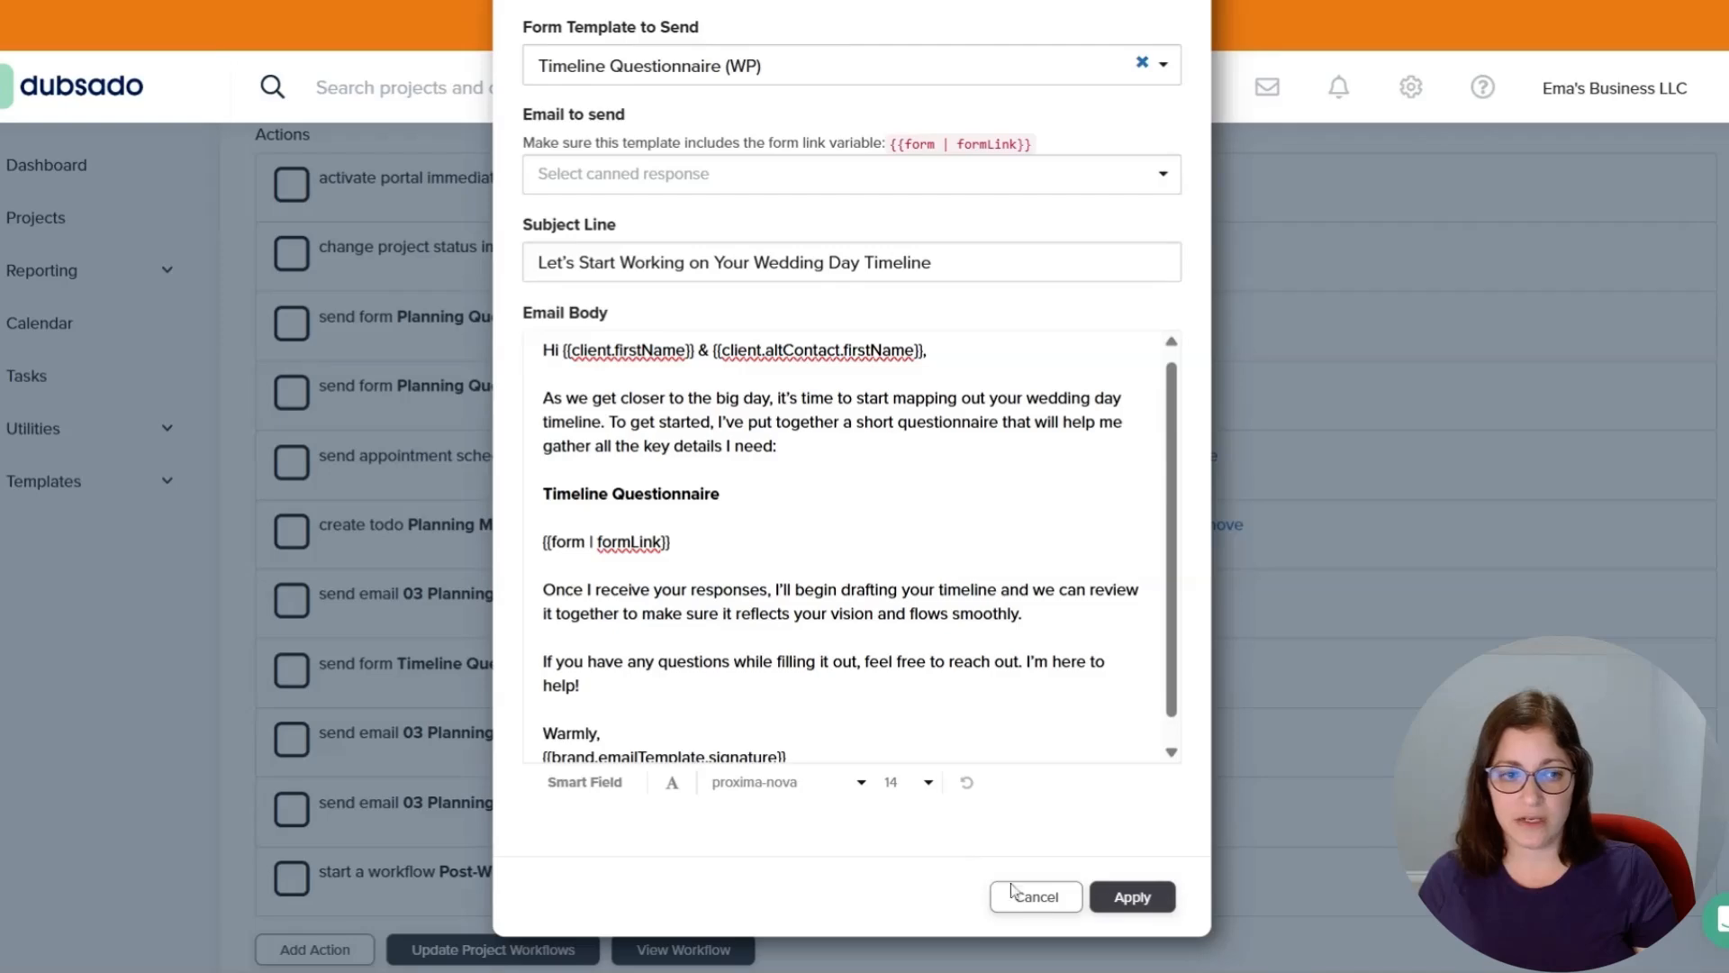
click(1035, 897)
Open the Timeline Questionnaire (WP) form template and scroll through its ceremony and reception sections.
click(77, 487)
click(63, 586)
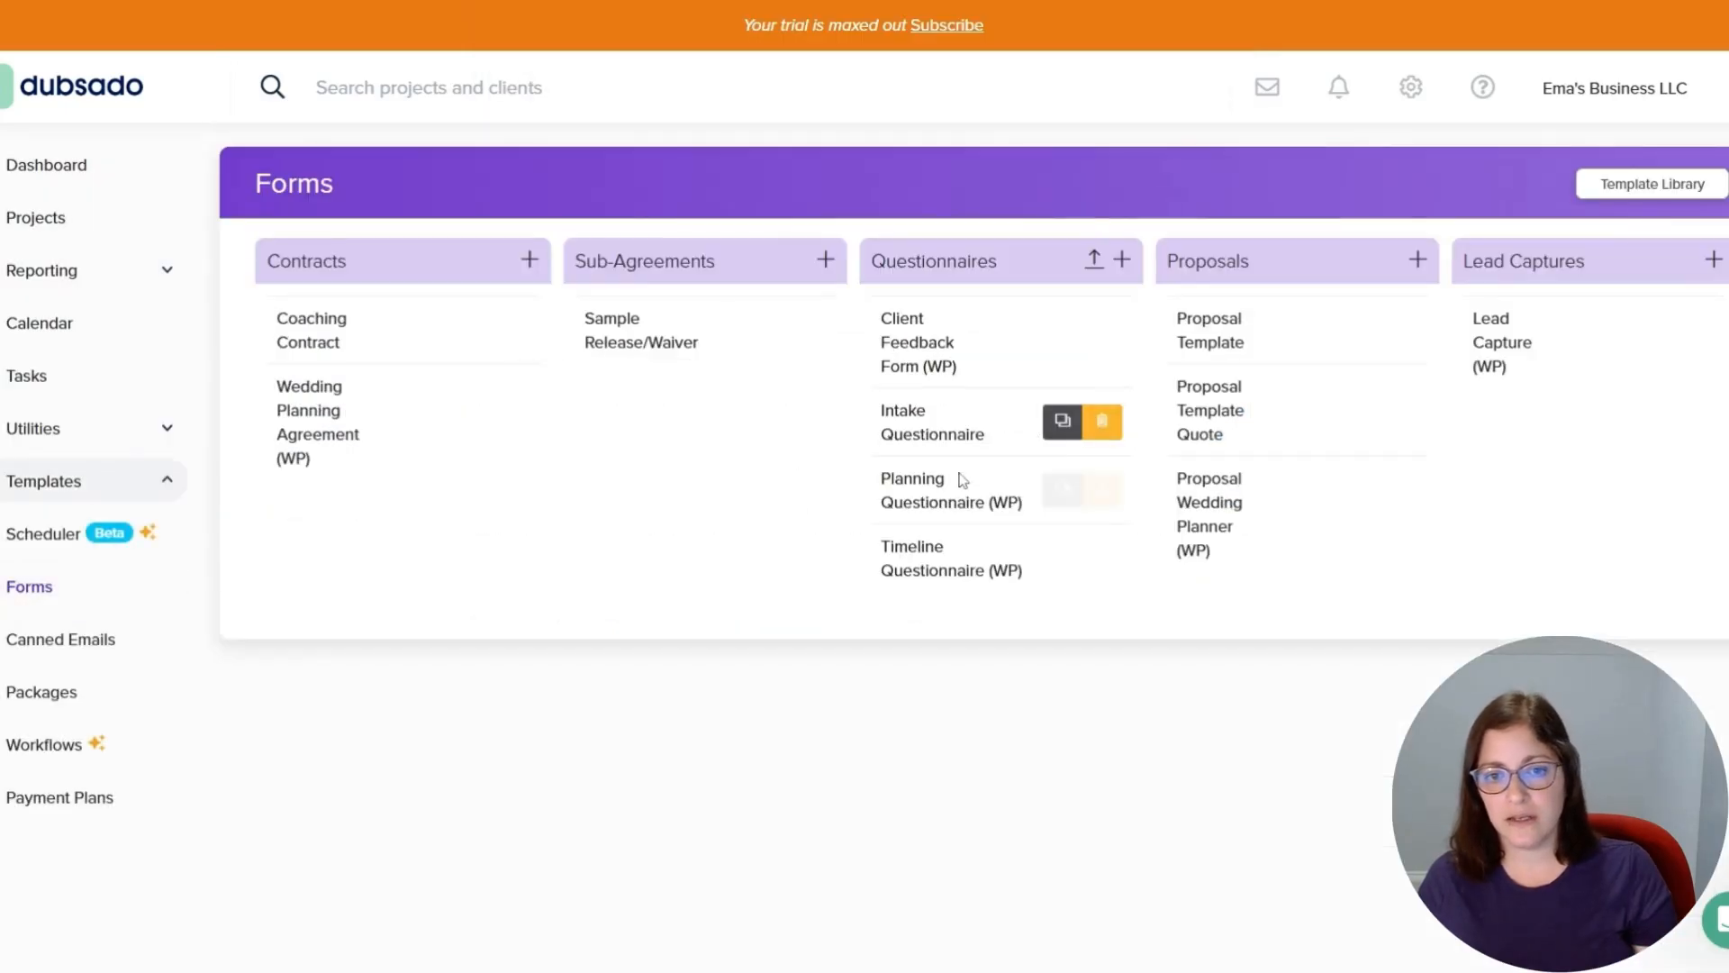
click(899, 575)
scroll(1362, 530, down, 6)
scroll(1362, 529, down, 4)
scroll(1361, 529, up, 4)
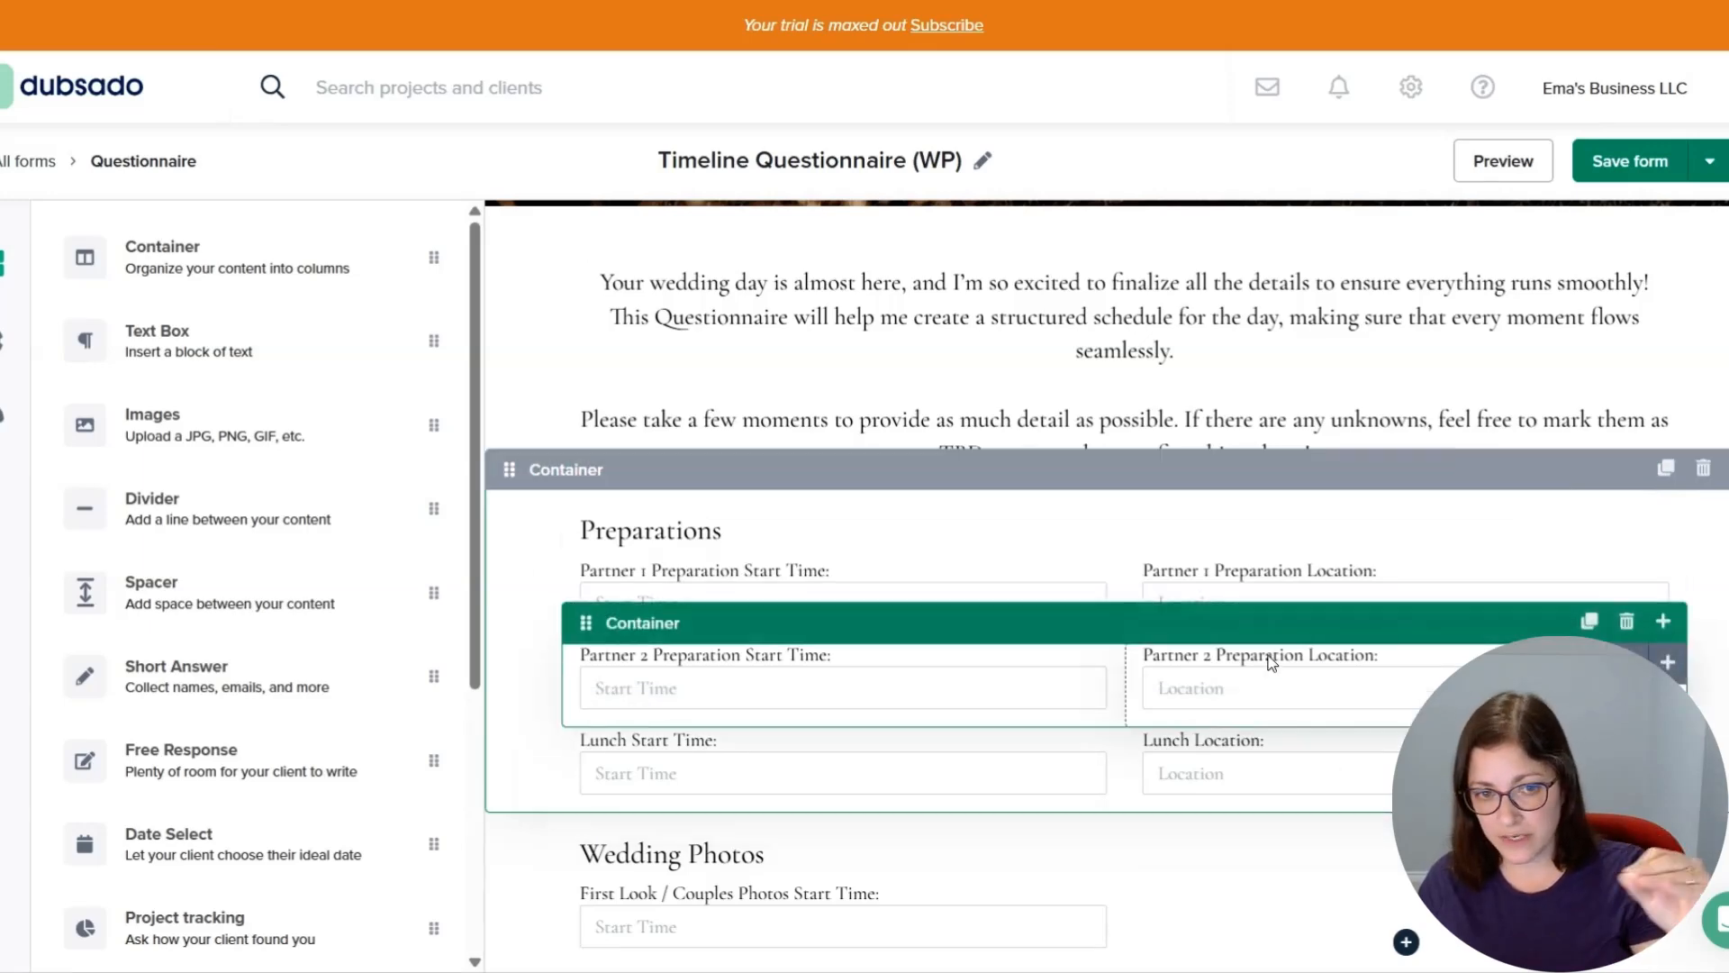
scroll(1270, 668, down, 10)
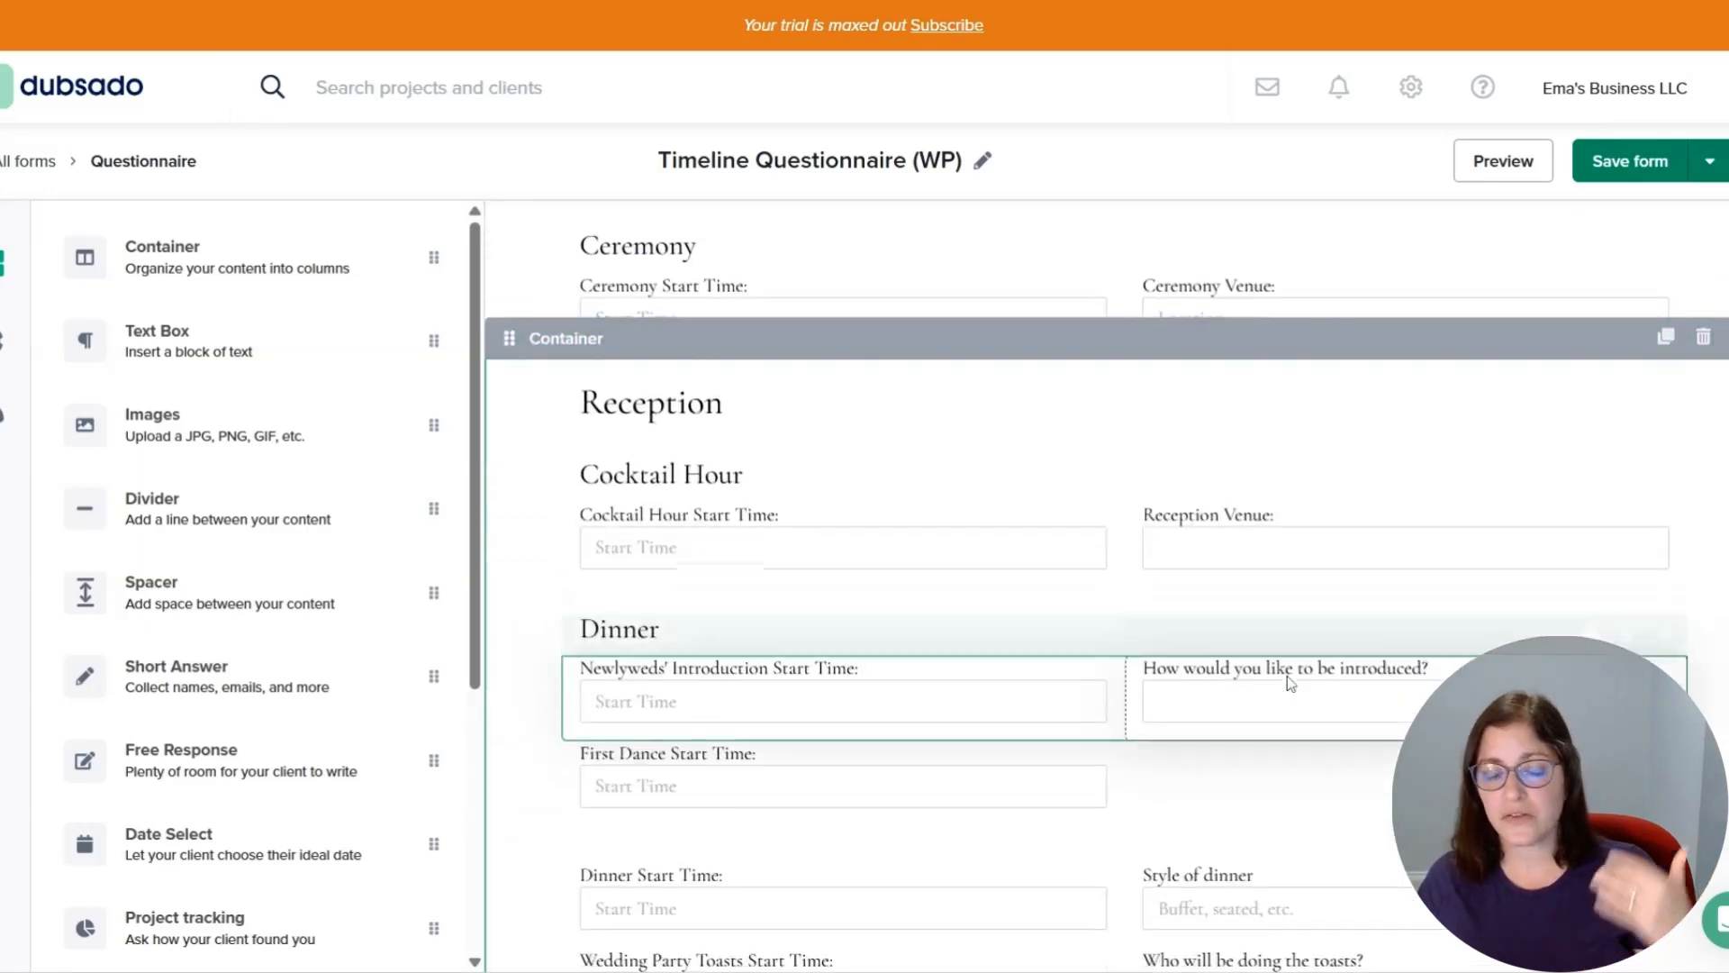
scroll(1288, 682, down, 5)
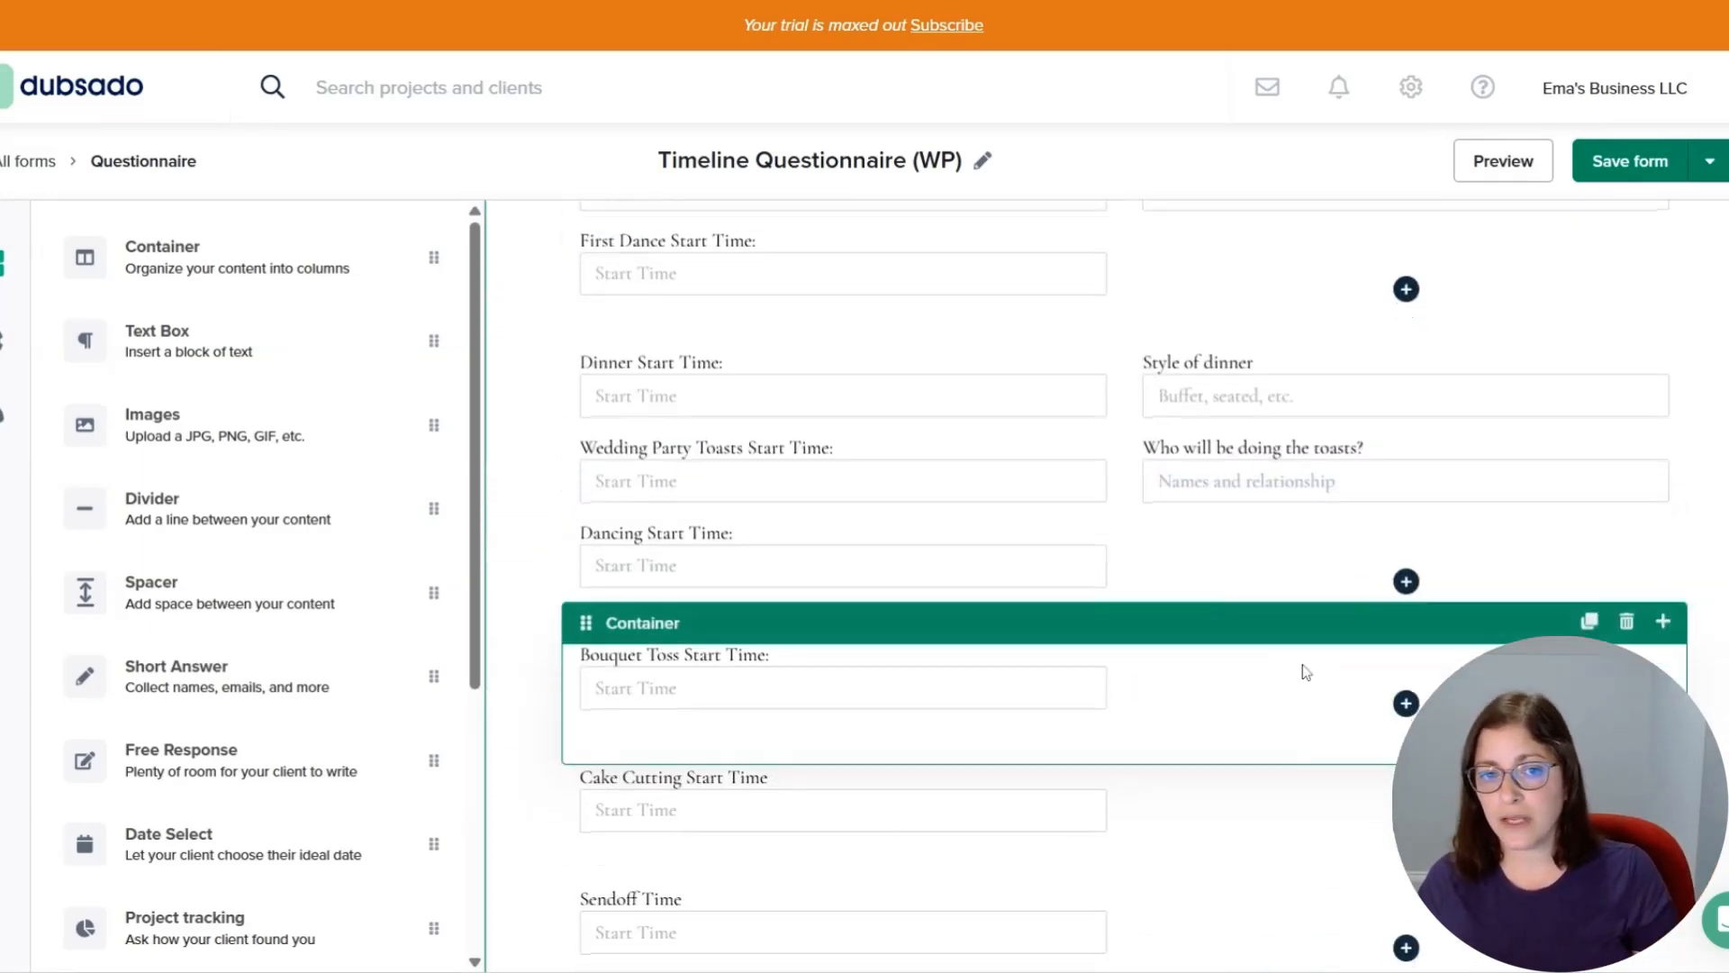
scroll(1306, 672, down, 5)
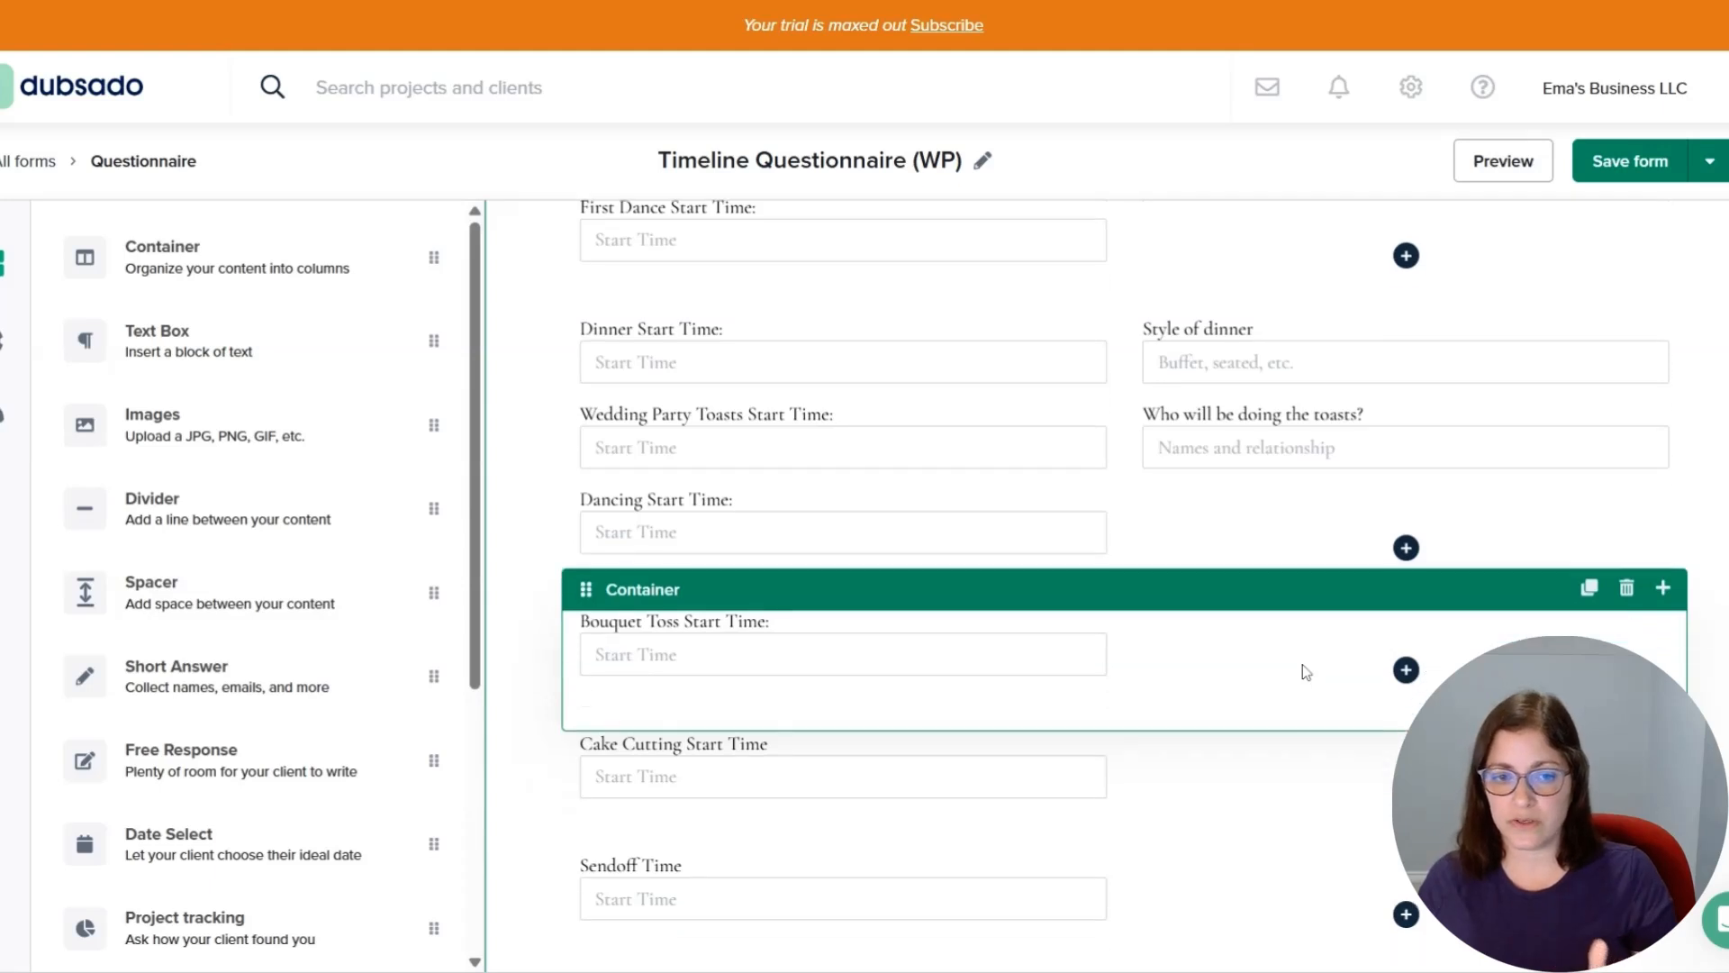
scroll(1303, 665, up, 5)
scroll(1303, 665, up, 3)
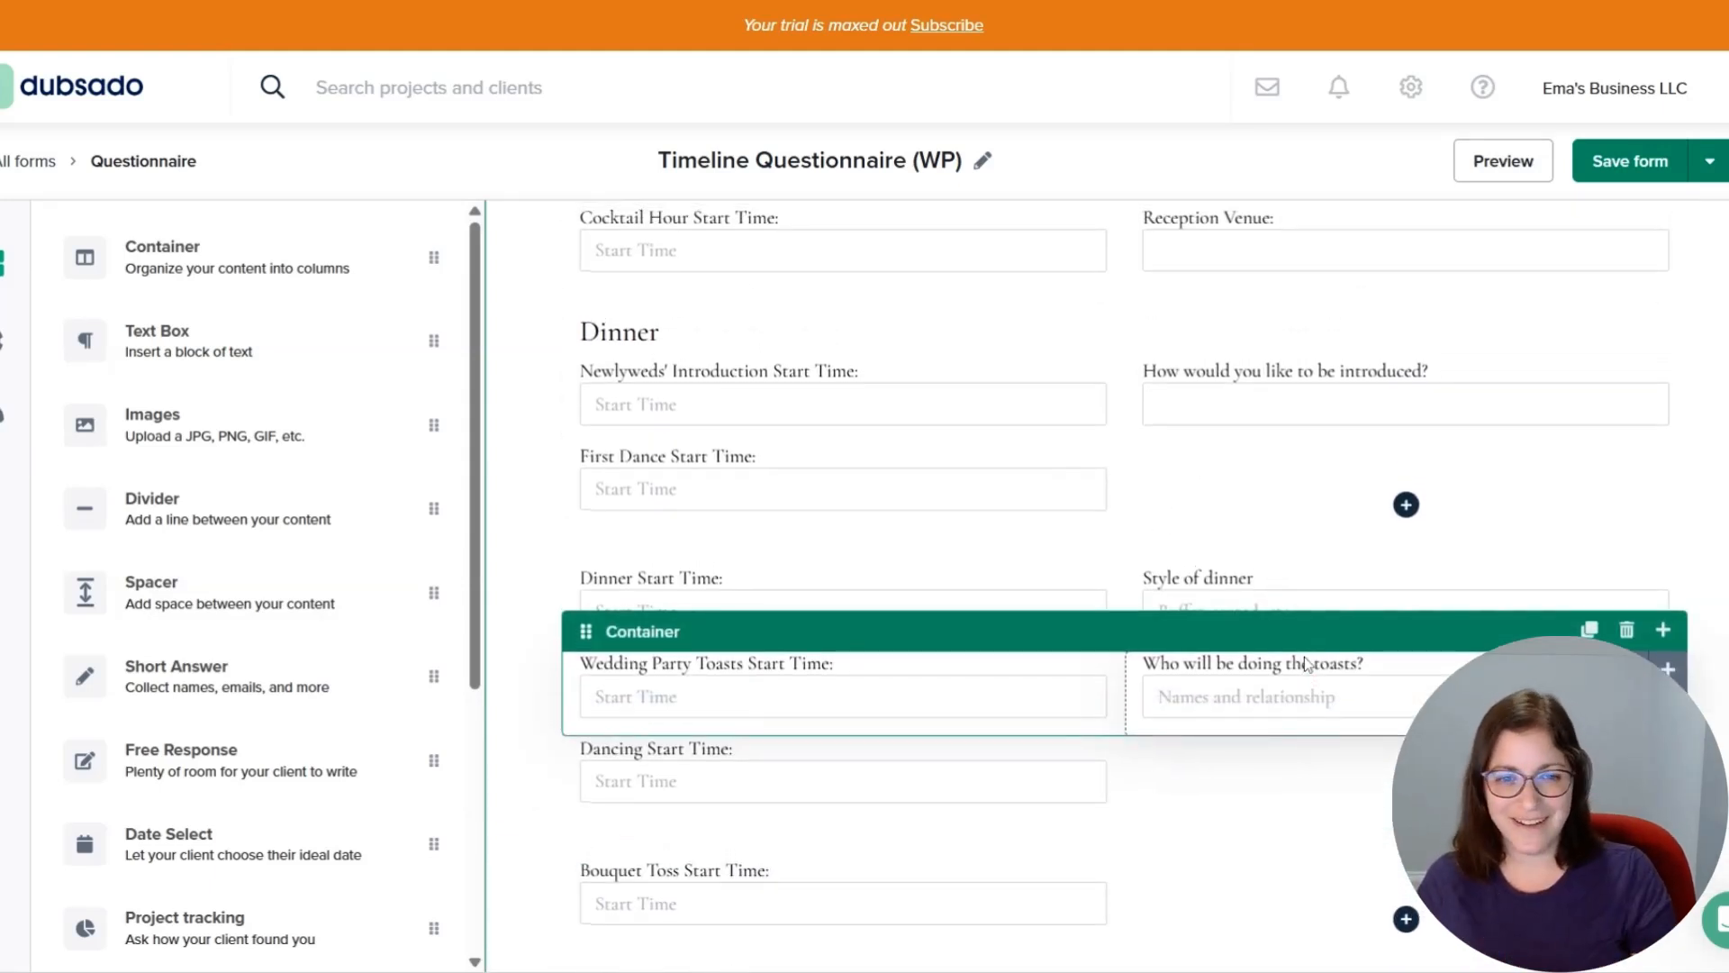
drag(1323, 642, 1353, 573)
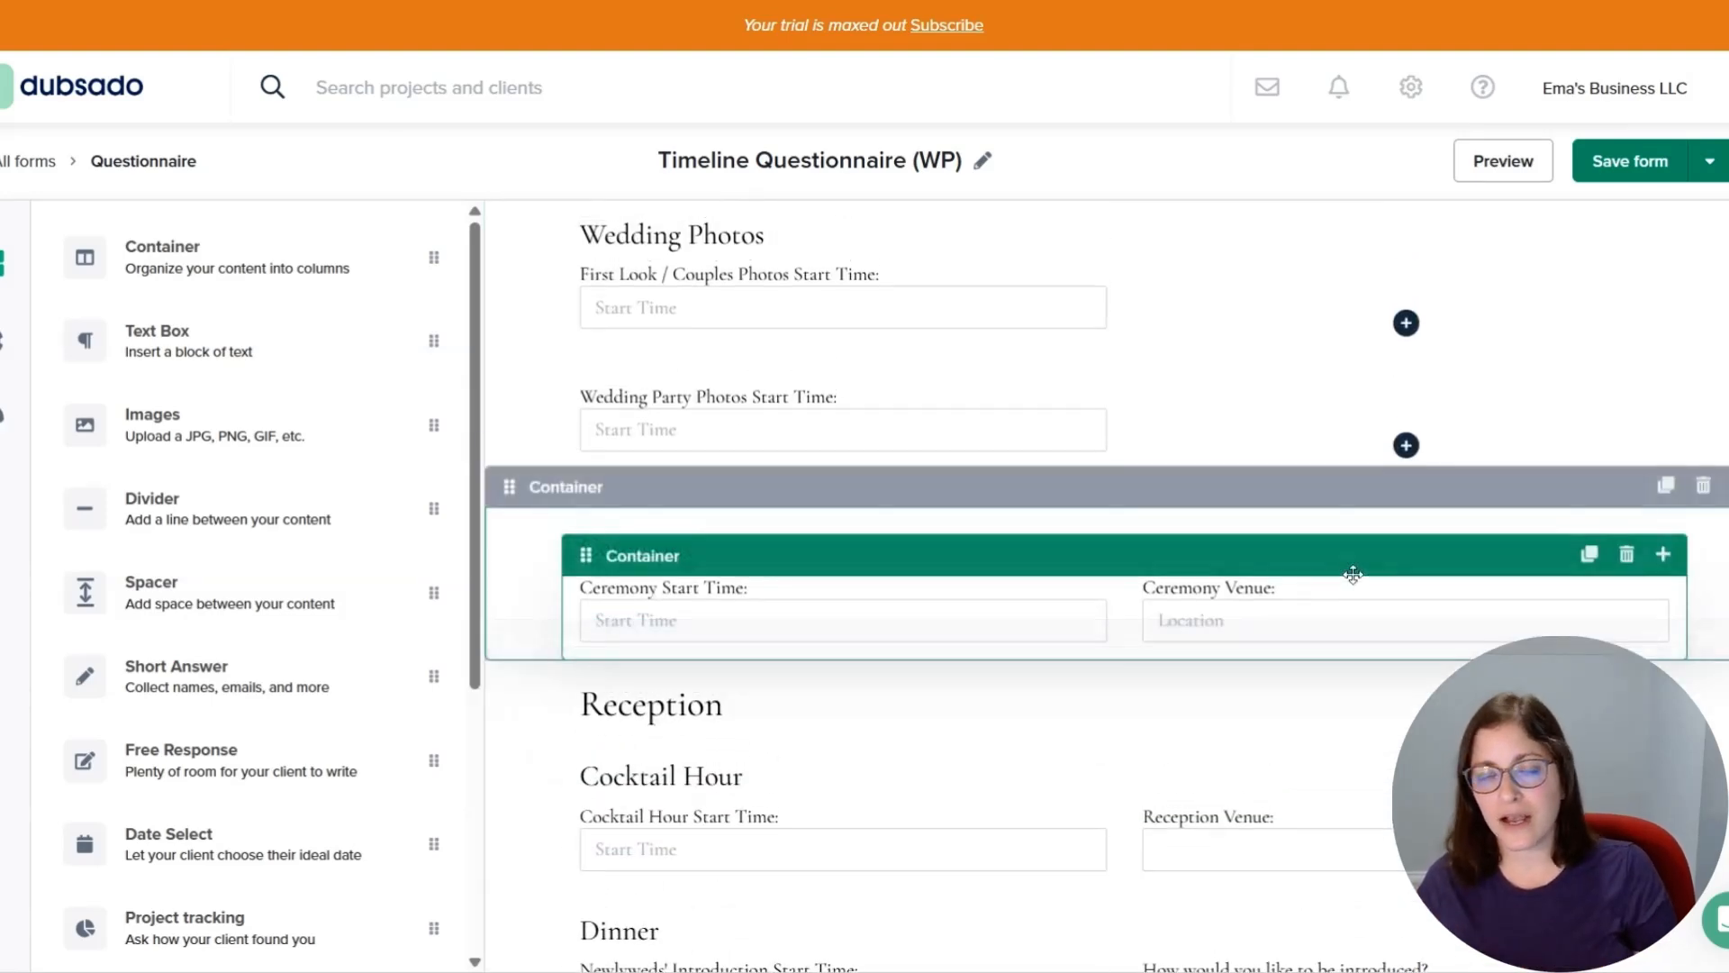
scroll(1351, 567, up, 10)
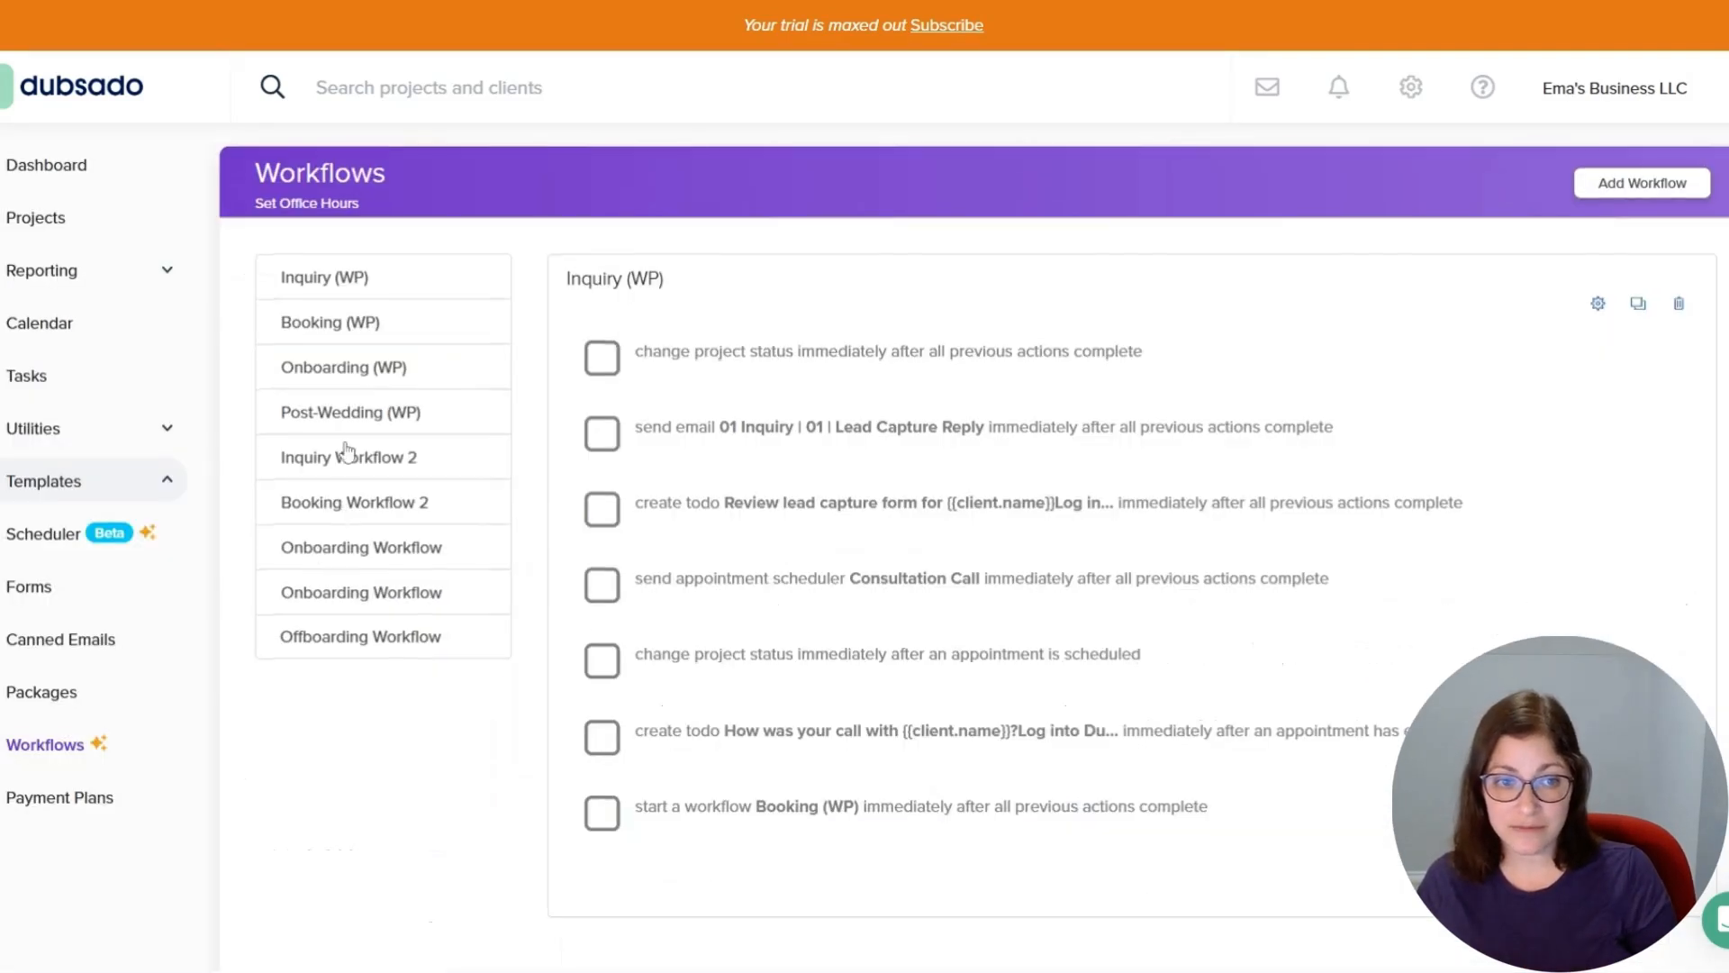
Reopen the Onboarding (WP) workflow and review its list of actions.
click(353, 415)
click(382, 378)
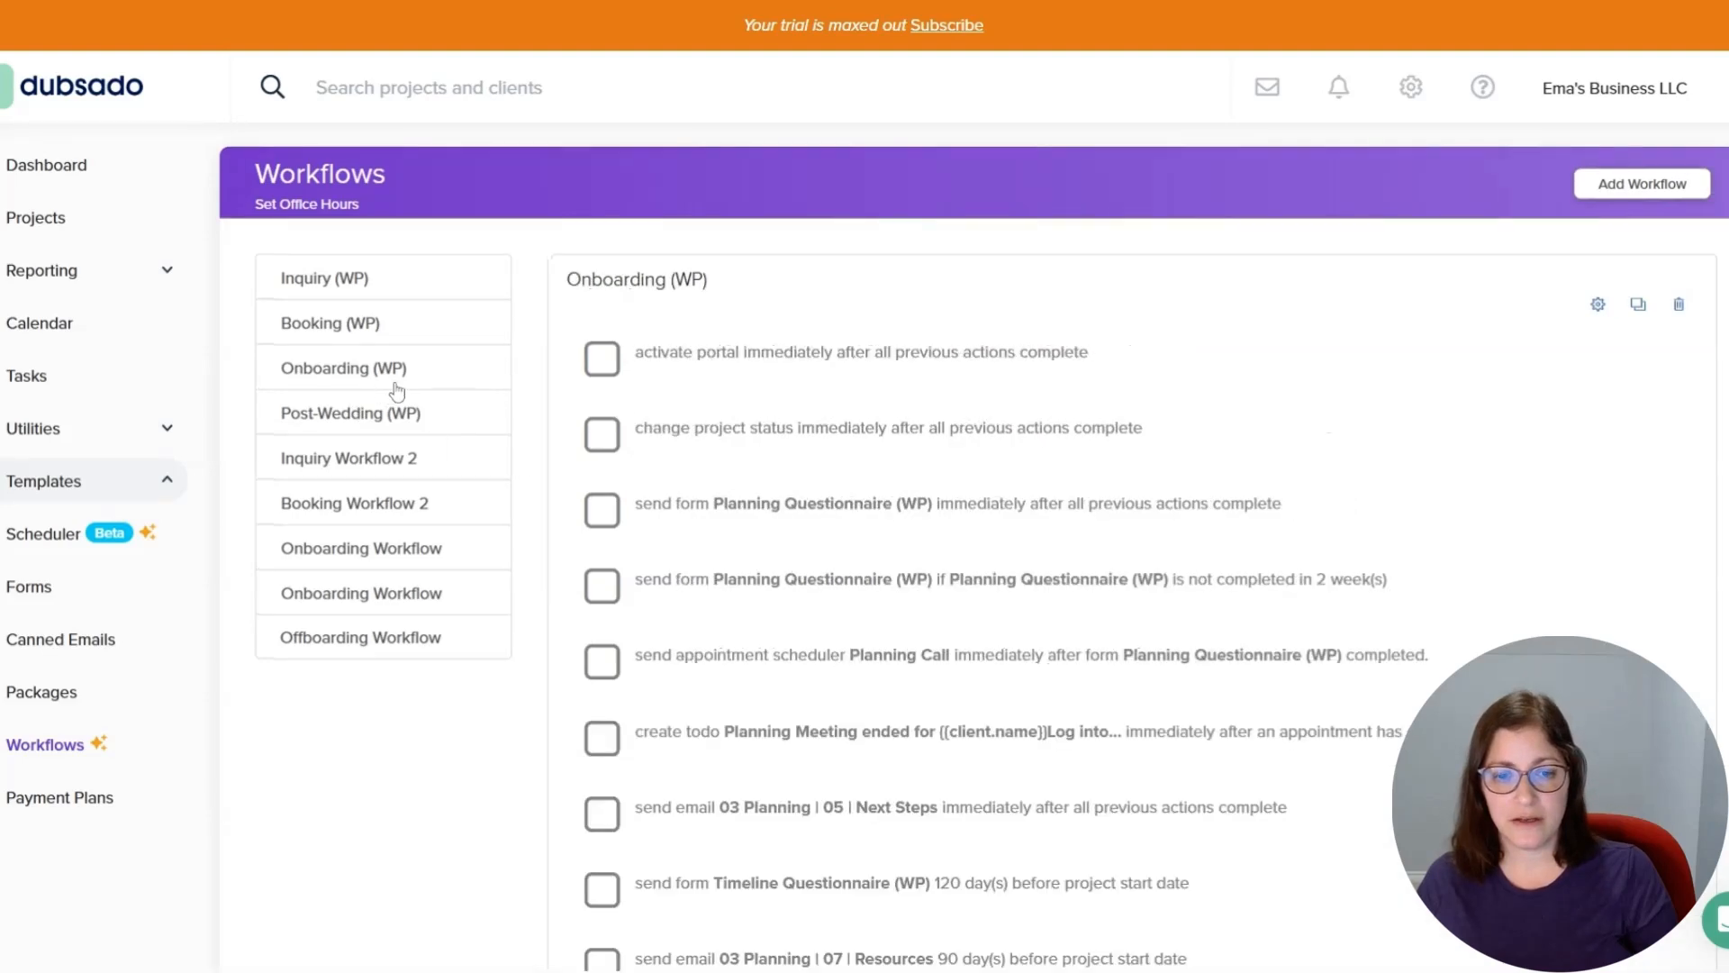
scroll(382, 386, down, 4)
drag(725, 776, 1163, 793)
scroll(1226, 682, up, 4)
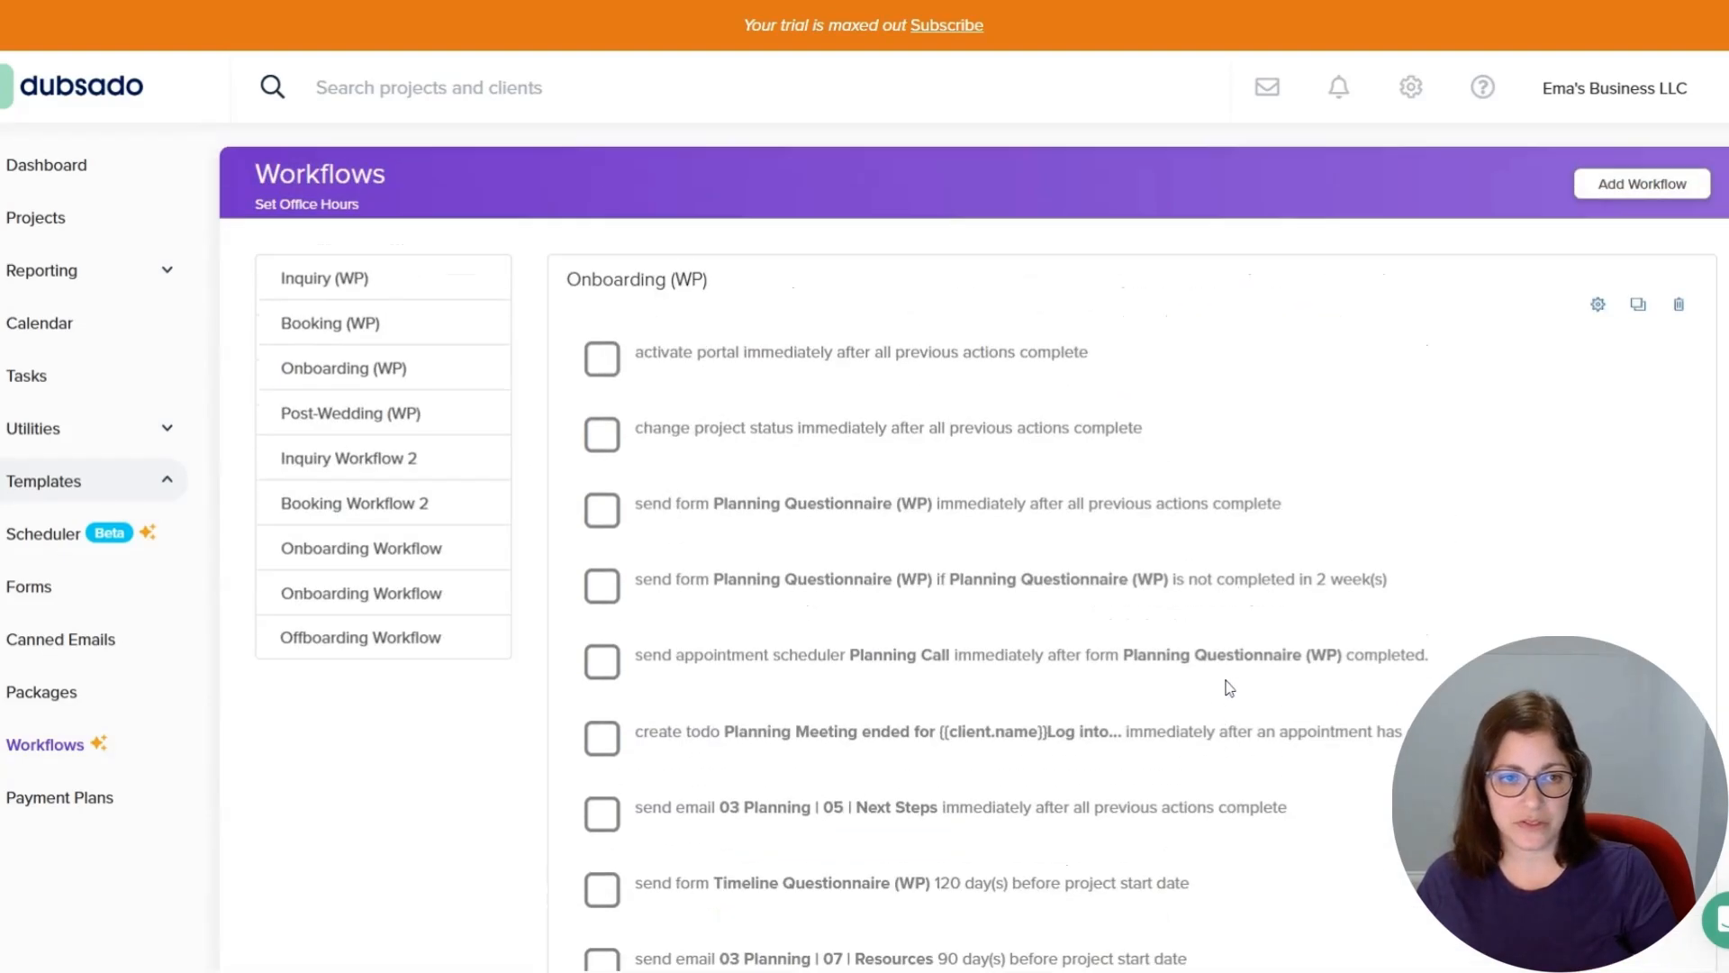
Open the Post-Wedding (WP) workflow and review each of its email and feedback form actions.
click(352, 420)
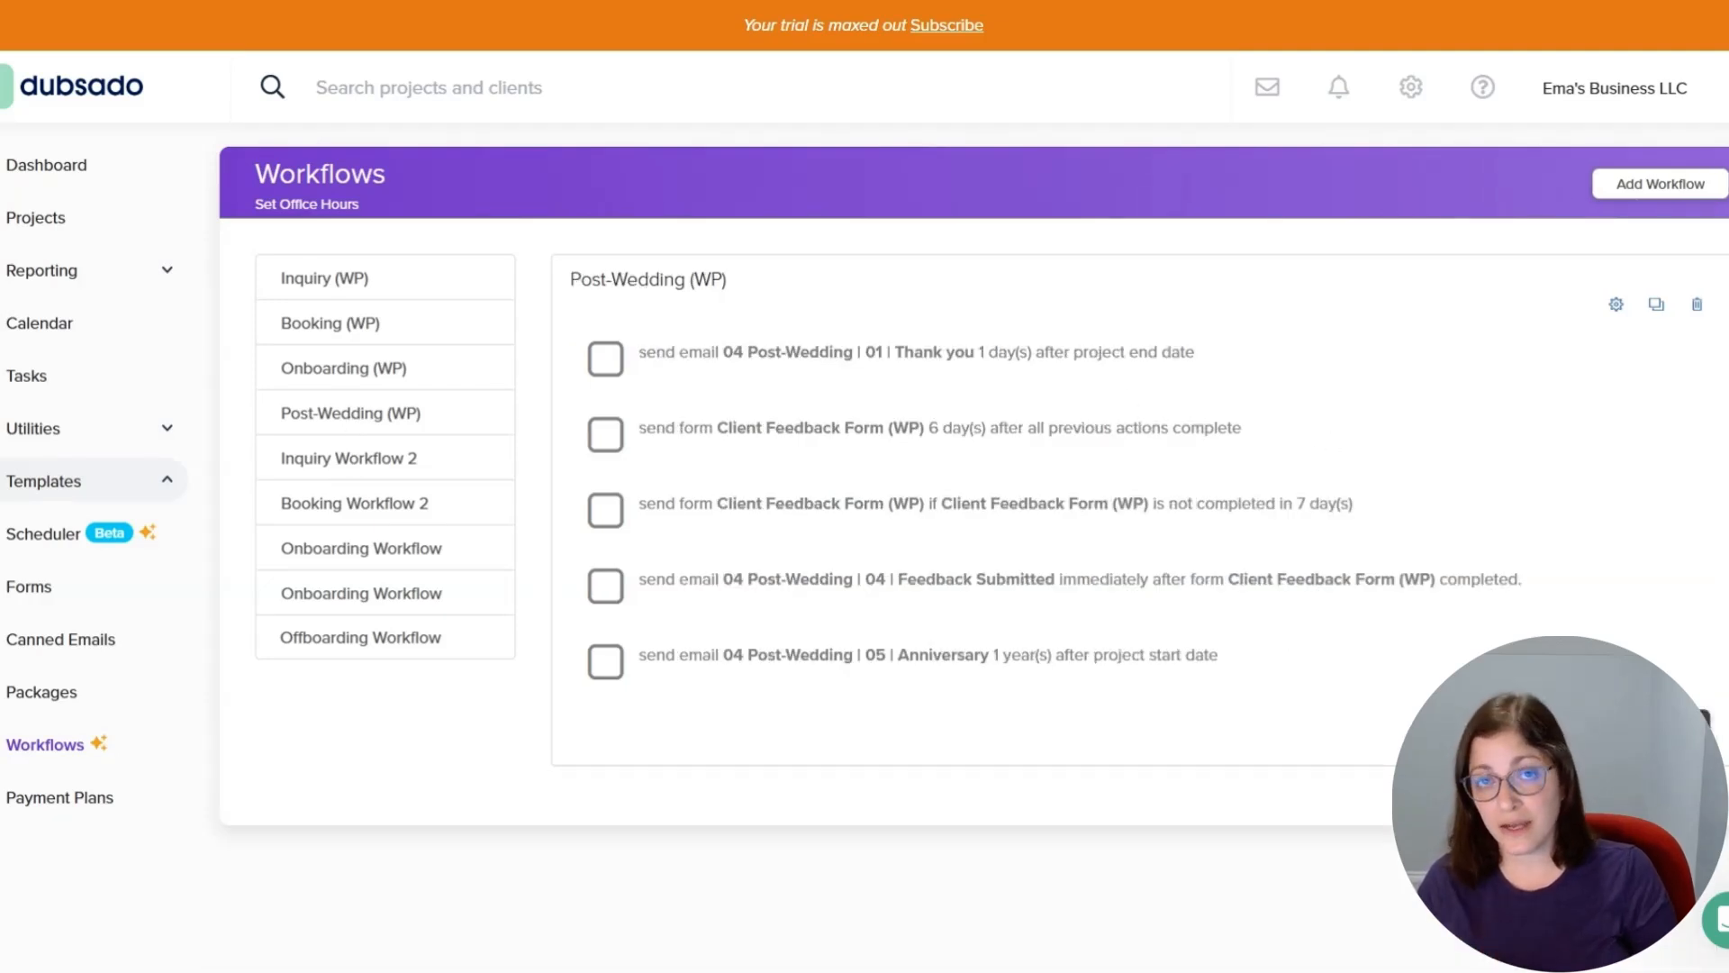
drag(723, 353, 979, 375)
drag(718, 428, 924, 430)
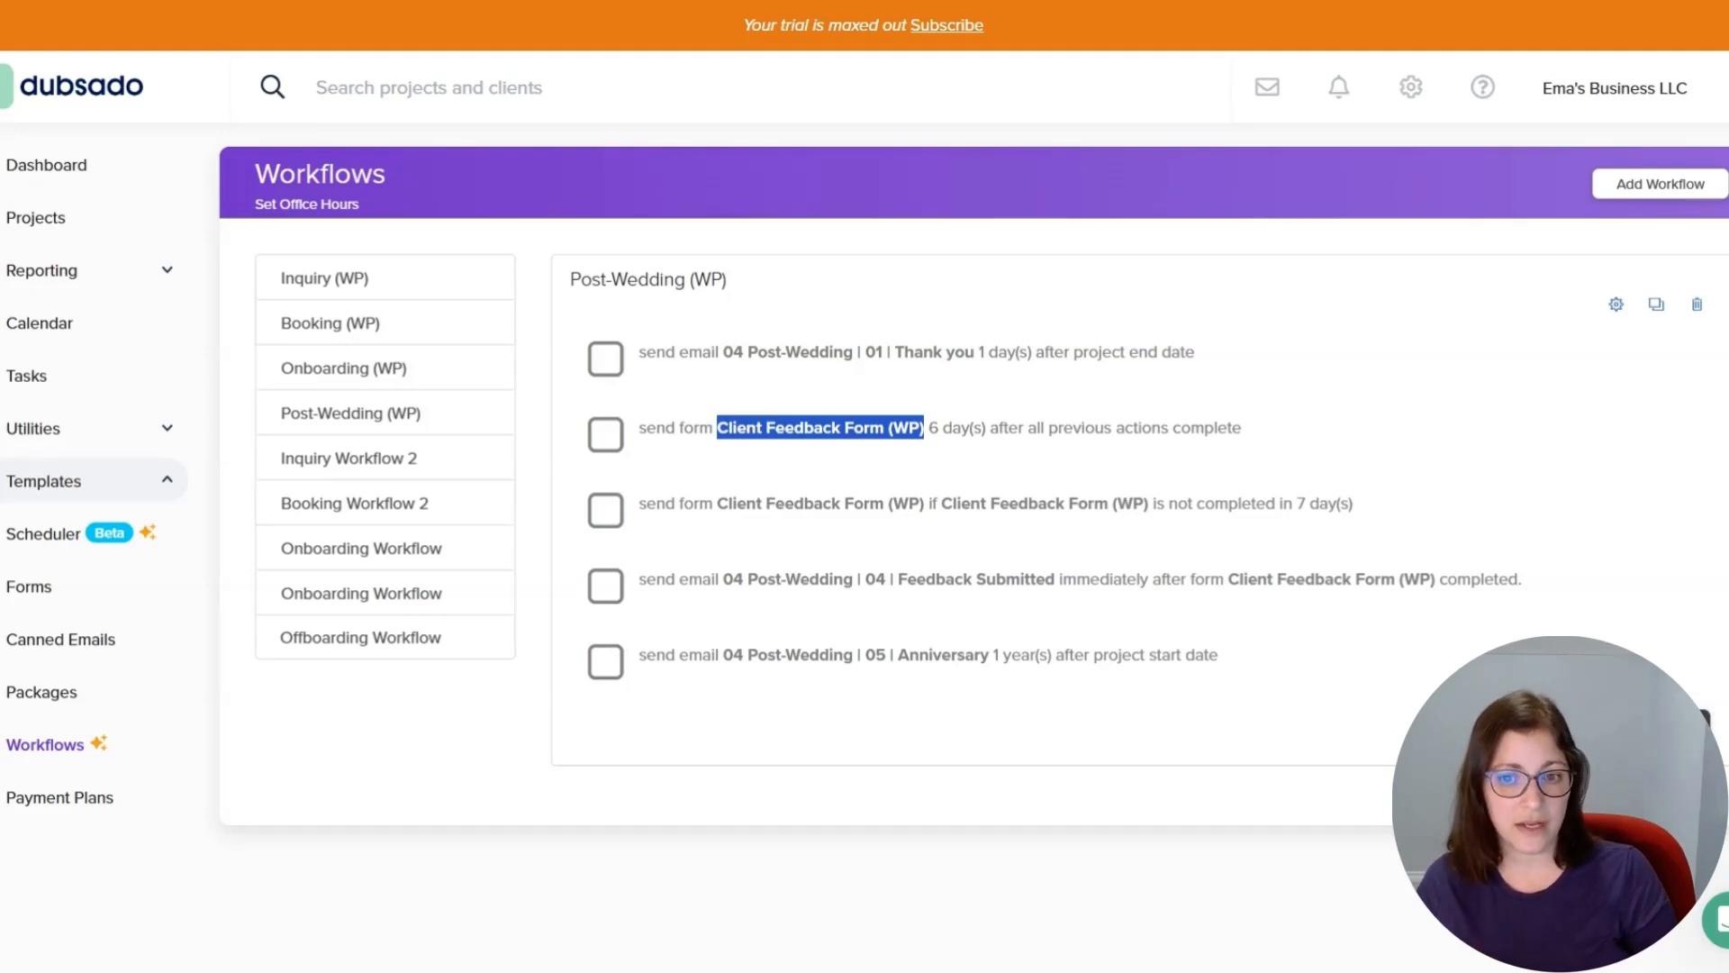
drag(718, 503, 1176, 505)
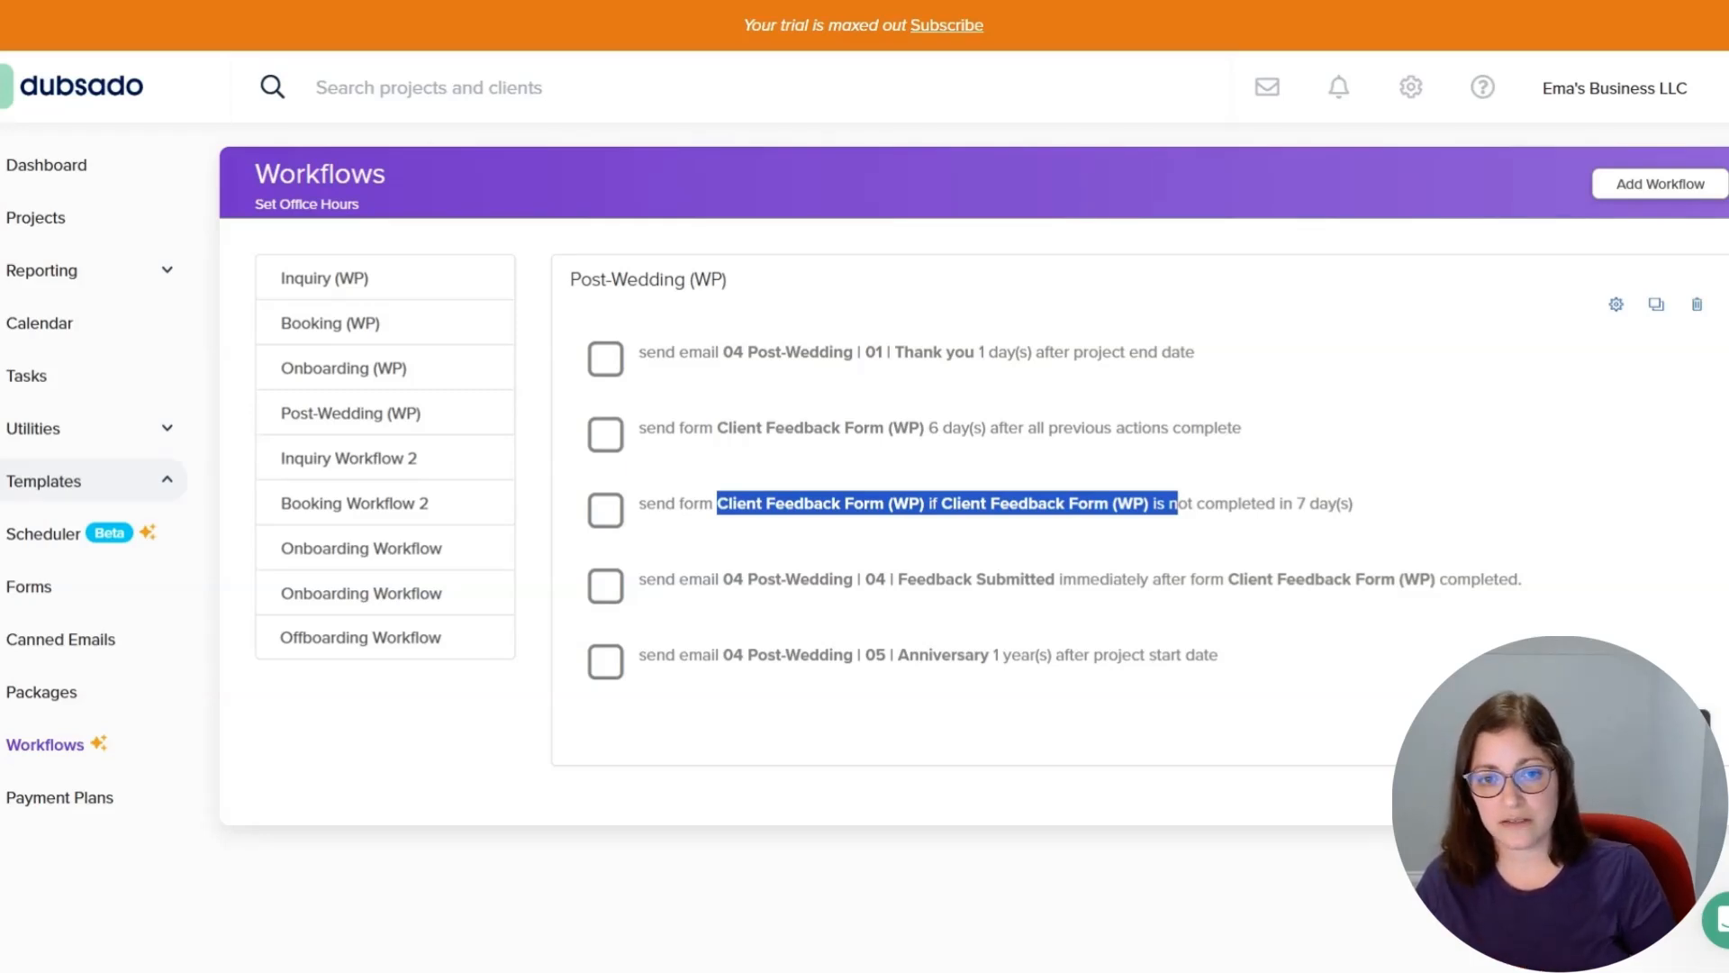
drag(875, 579, 1509, 573)
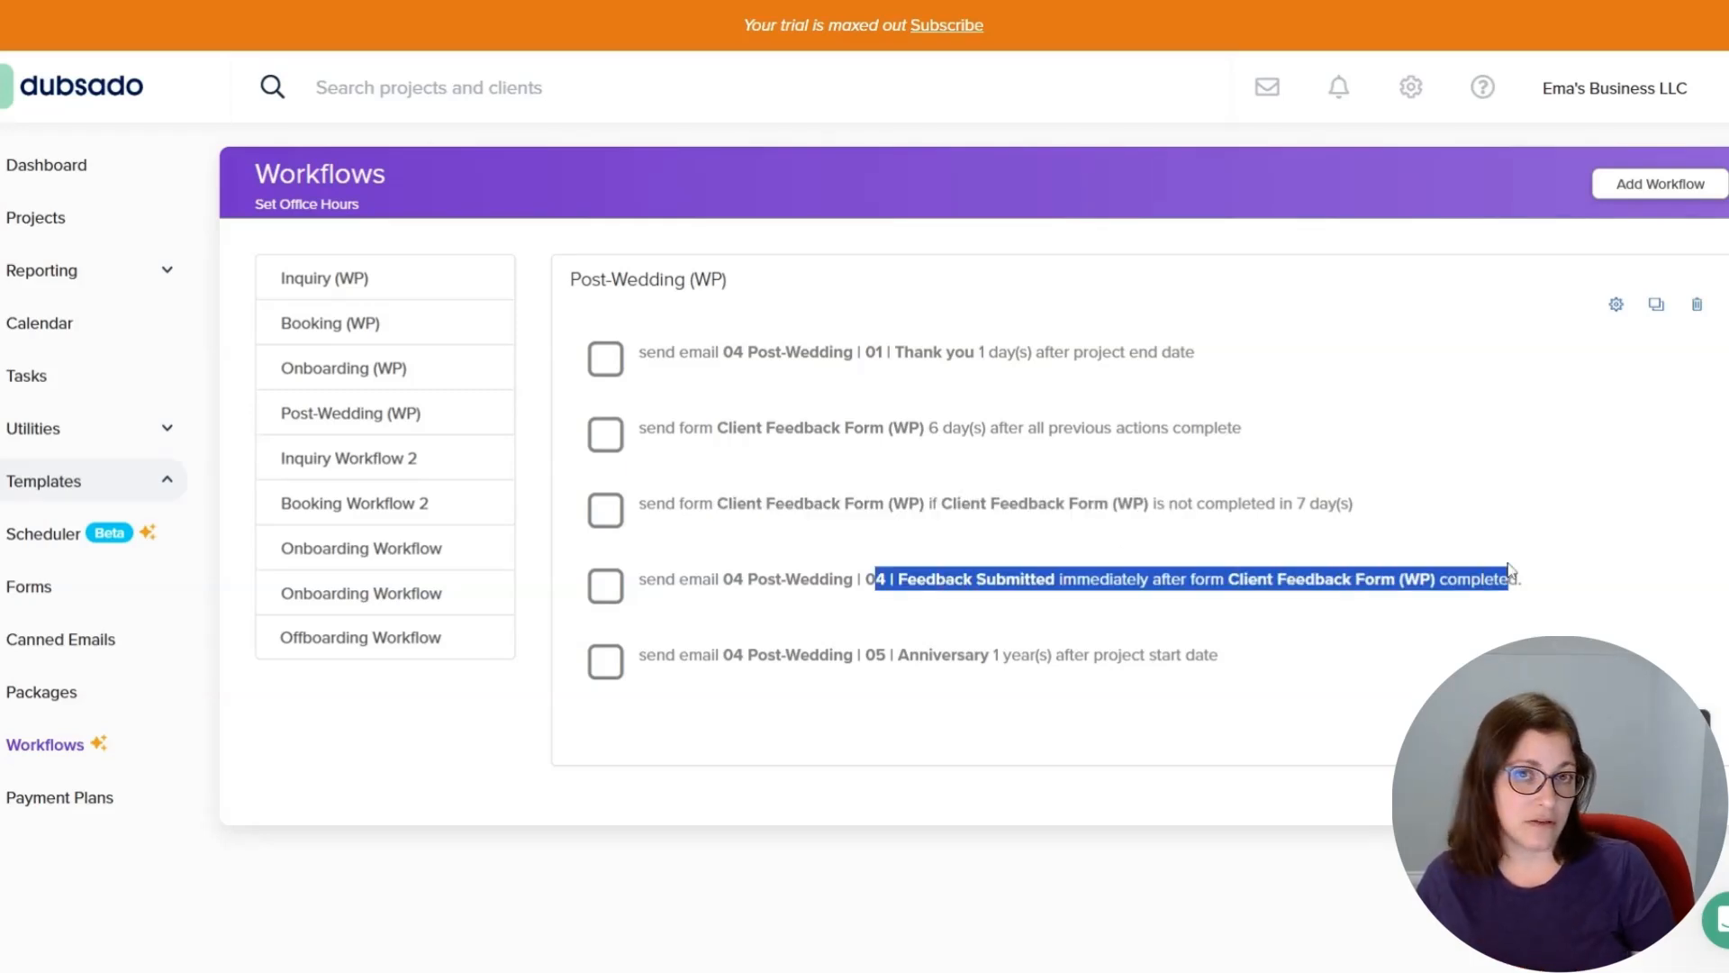
click(1061, 577)
drag(723, 655, 1022, 655)
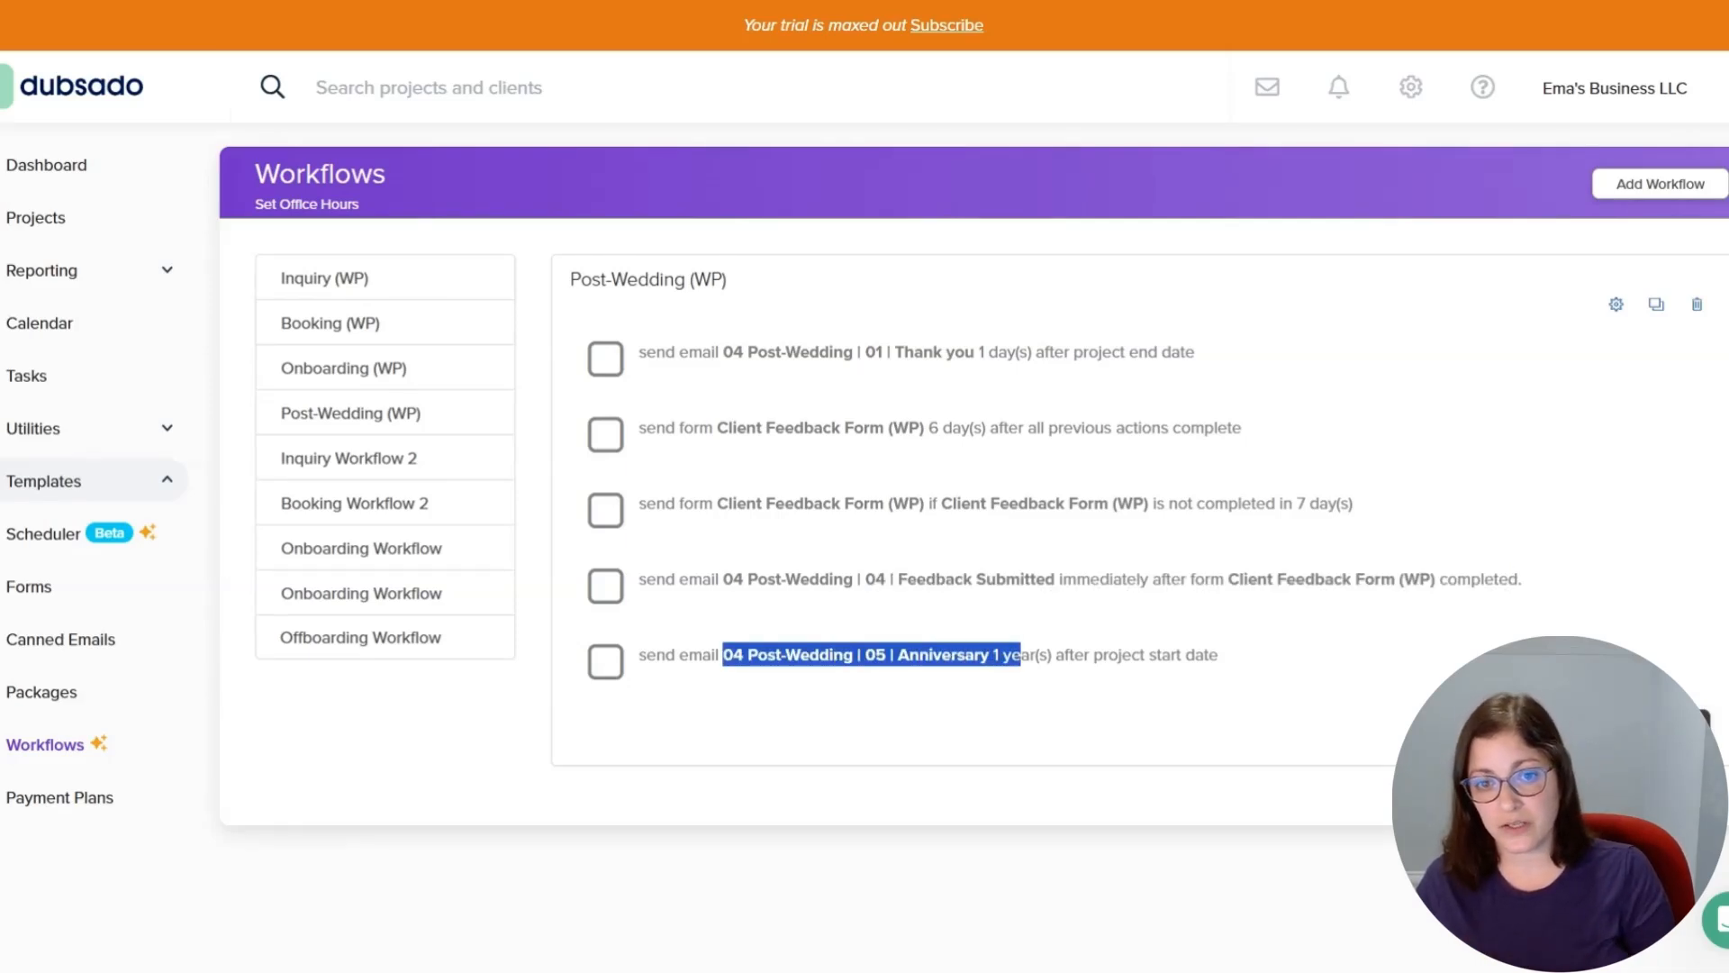
click(1059, 621)
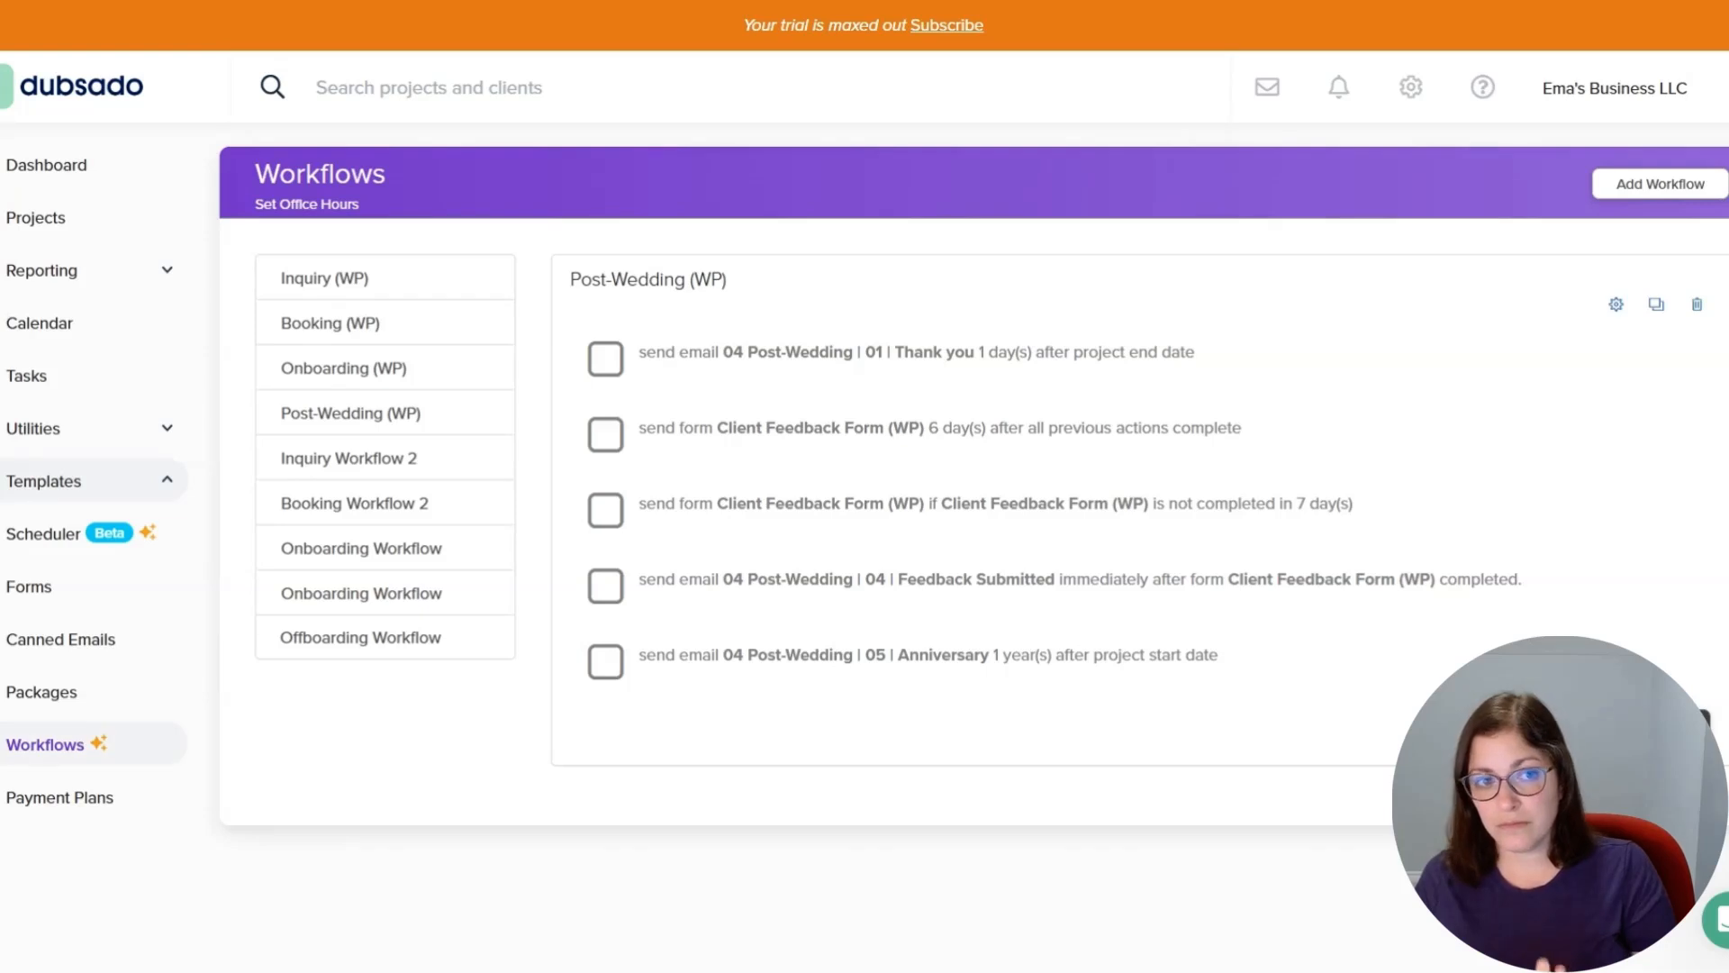